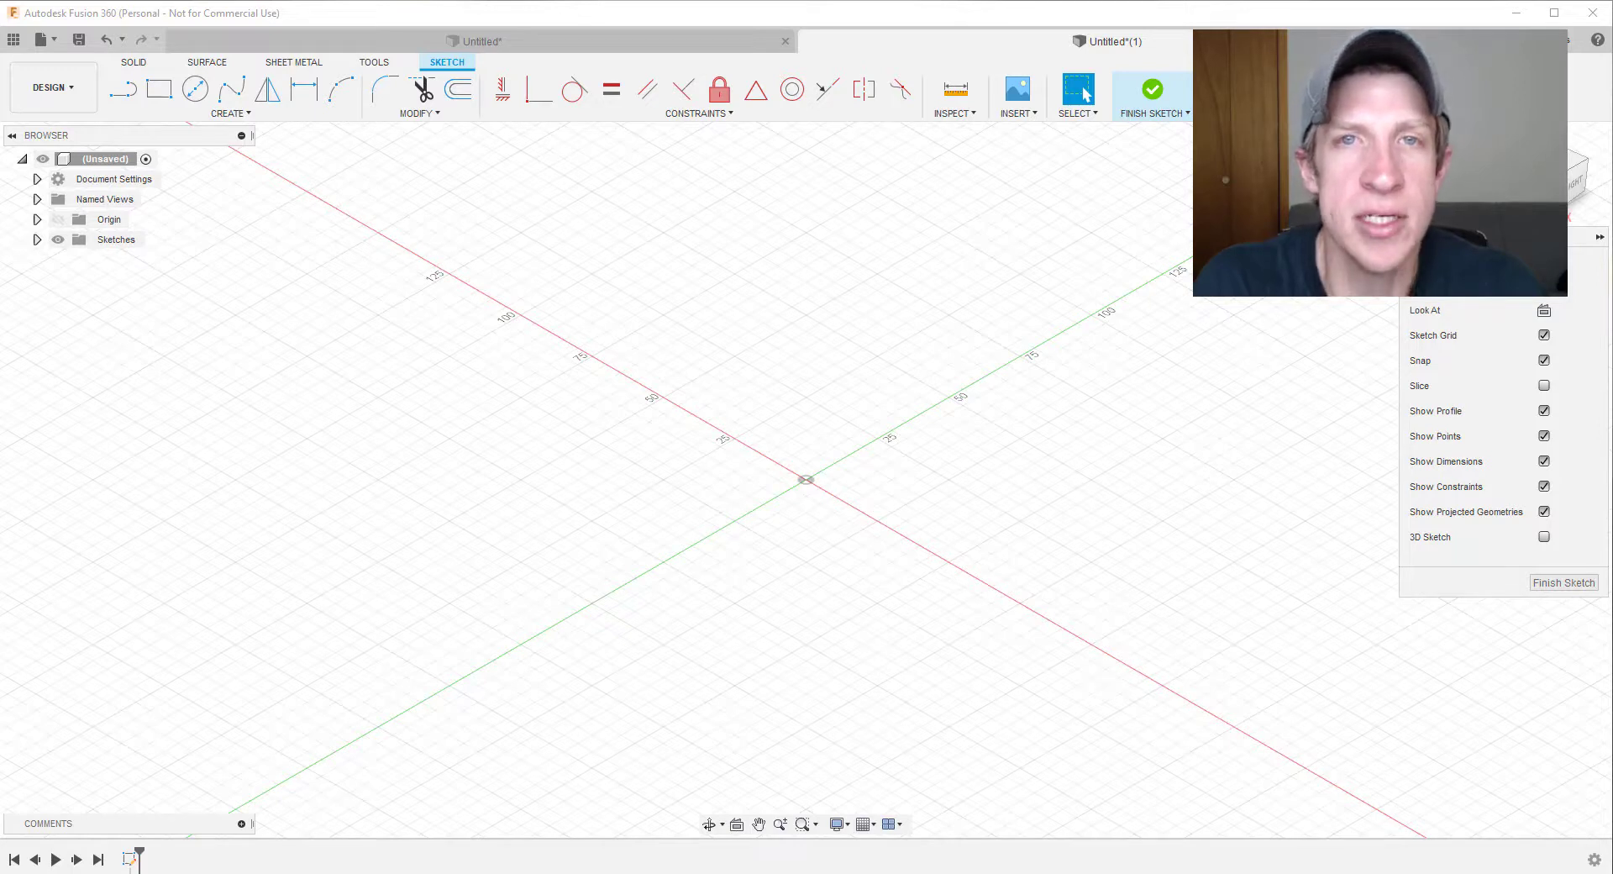
Finish the open sketch and create a sphere centred on the origin of the XY plane with a diameter of 50 mm.
left_click(1153, 90)
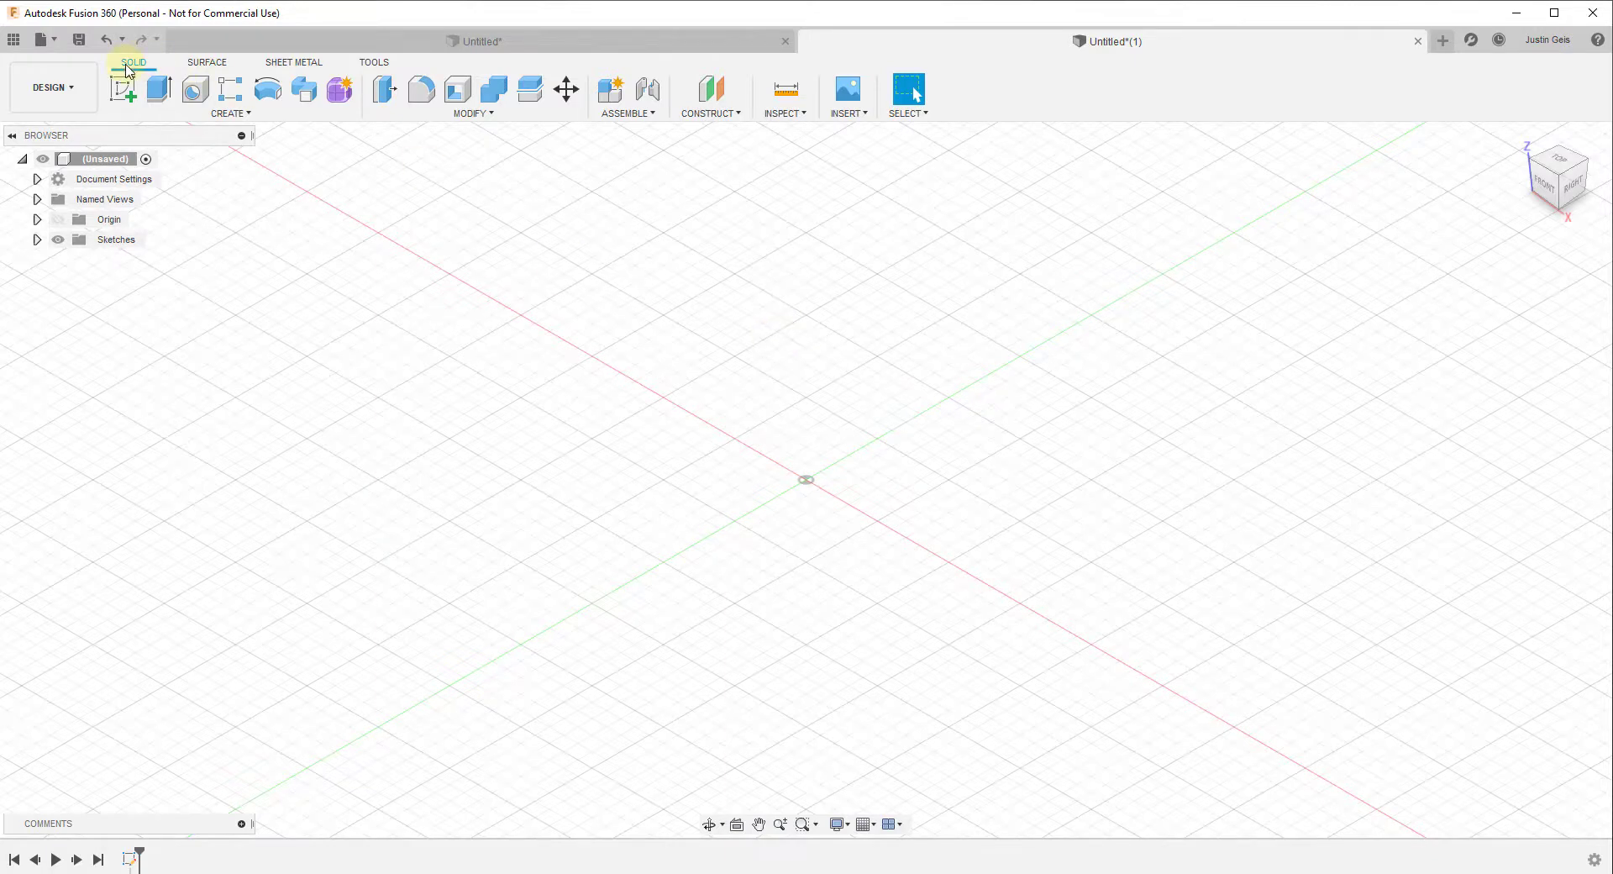
left_click(232, 114)
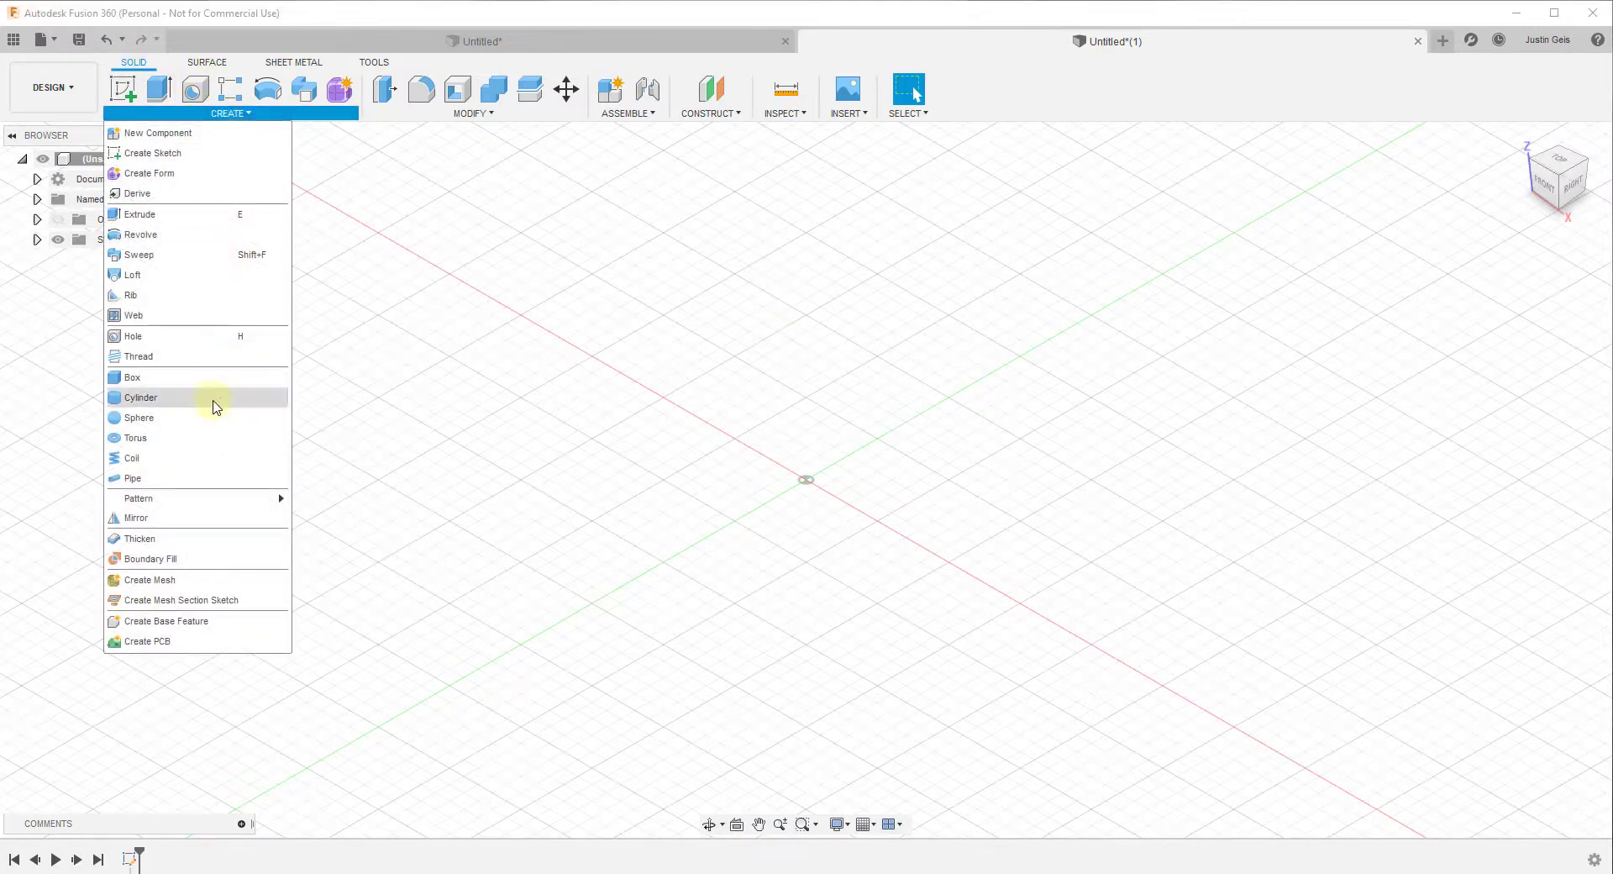
left_click(183, 420)
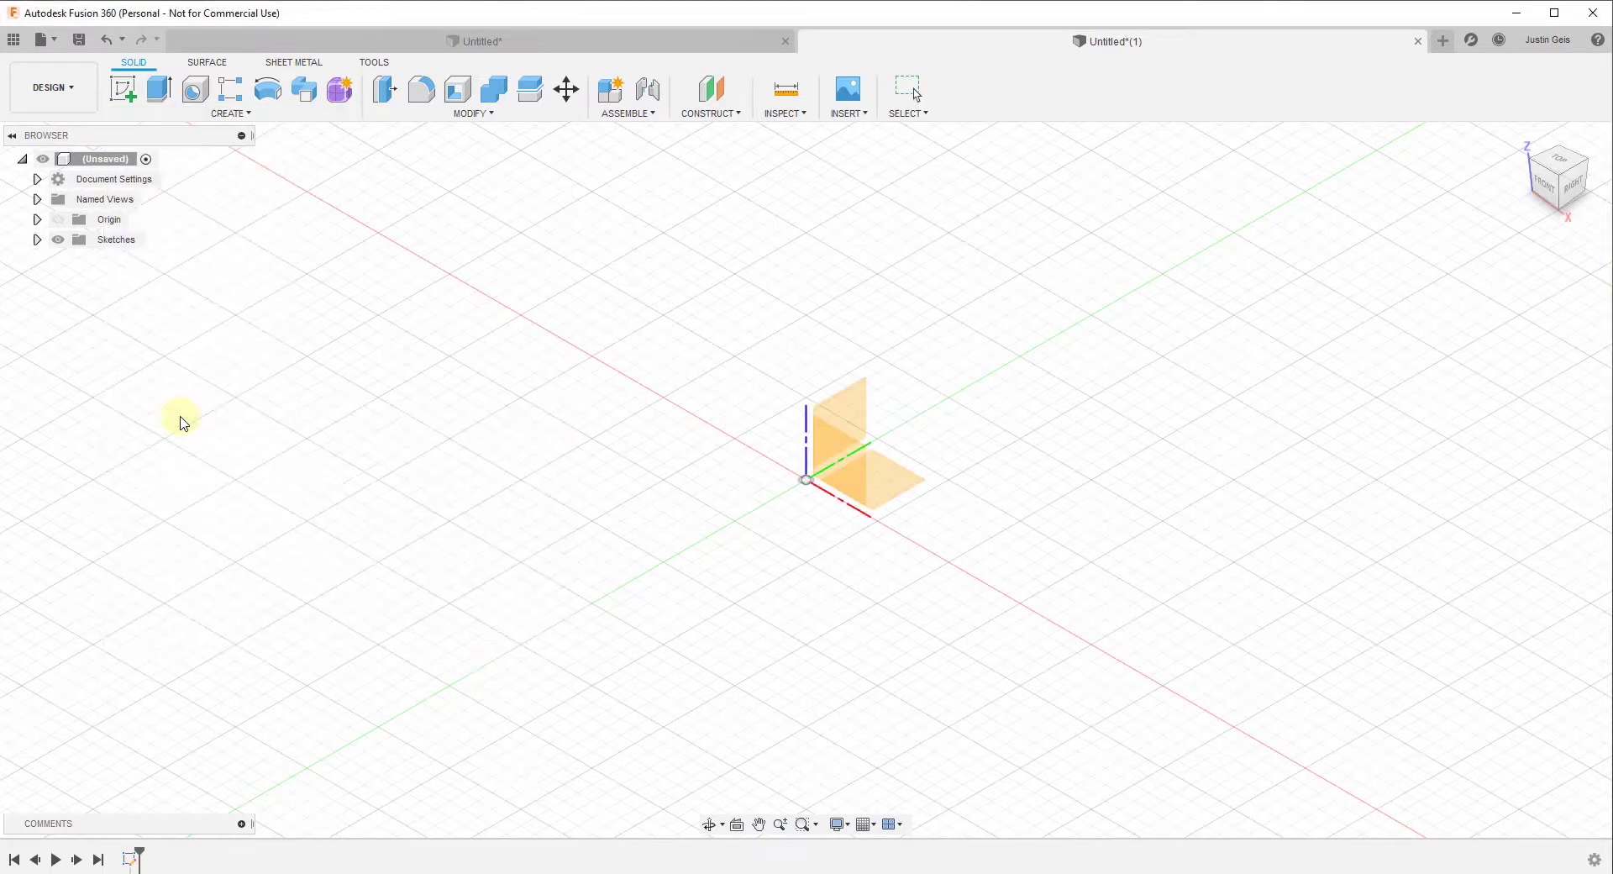
left_click(808, 482)
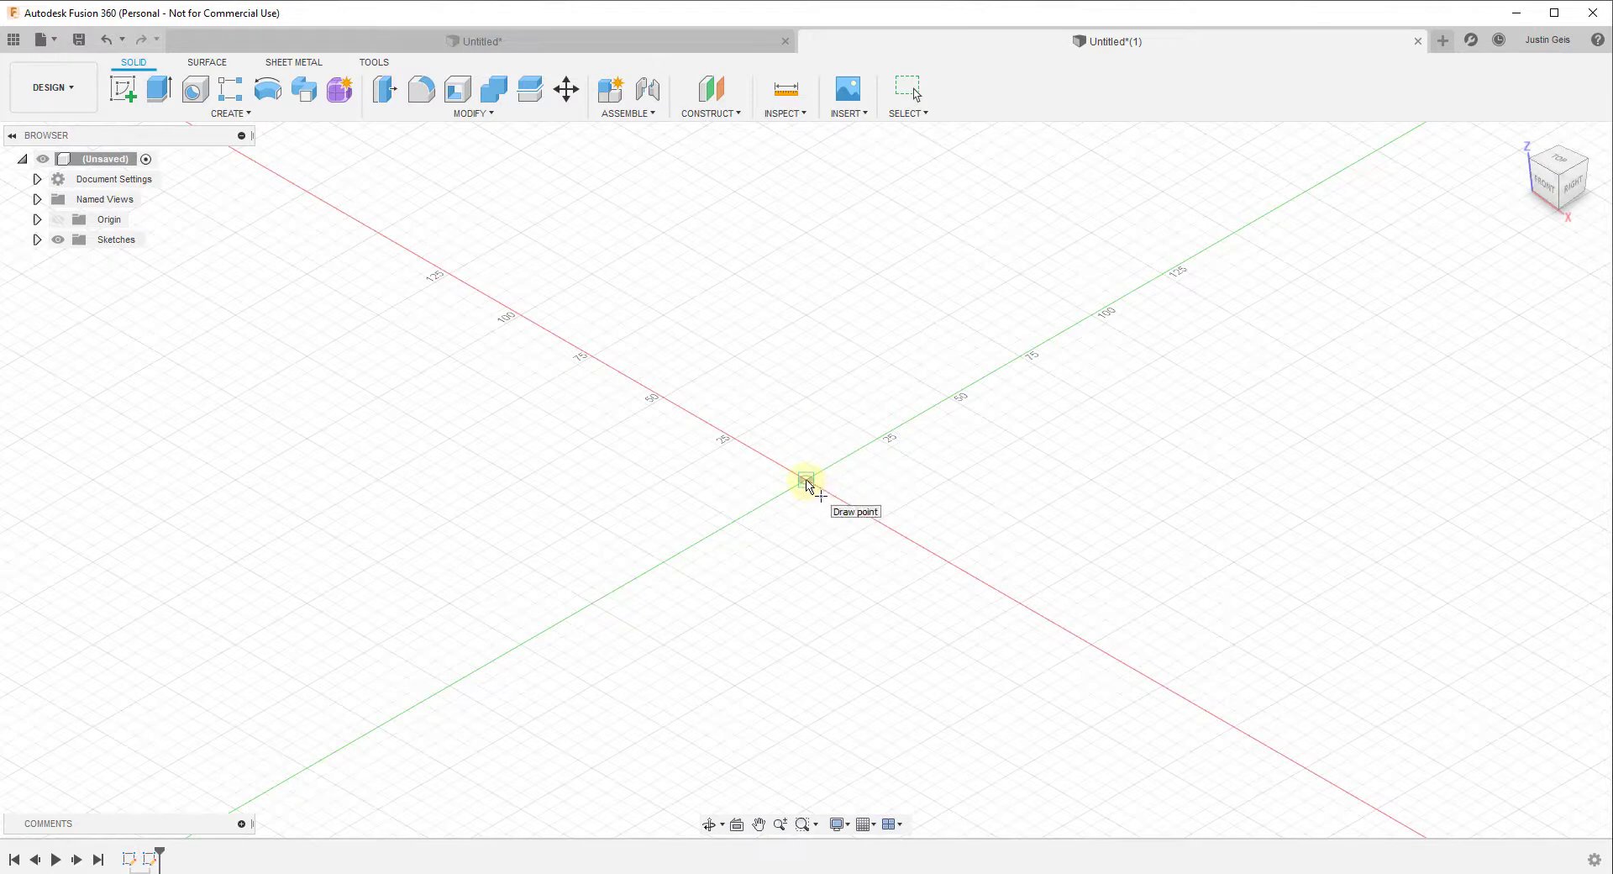
left_click(807, 484)
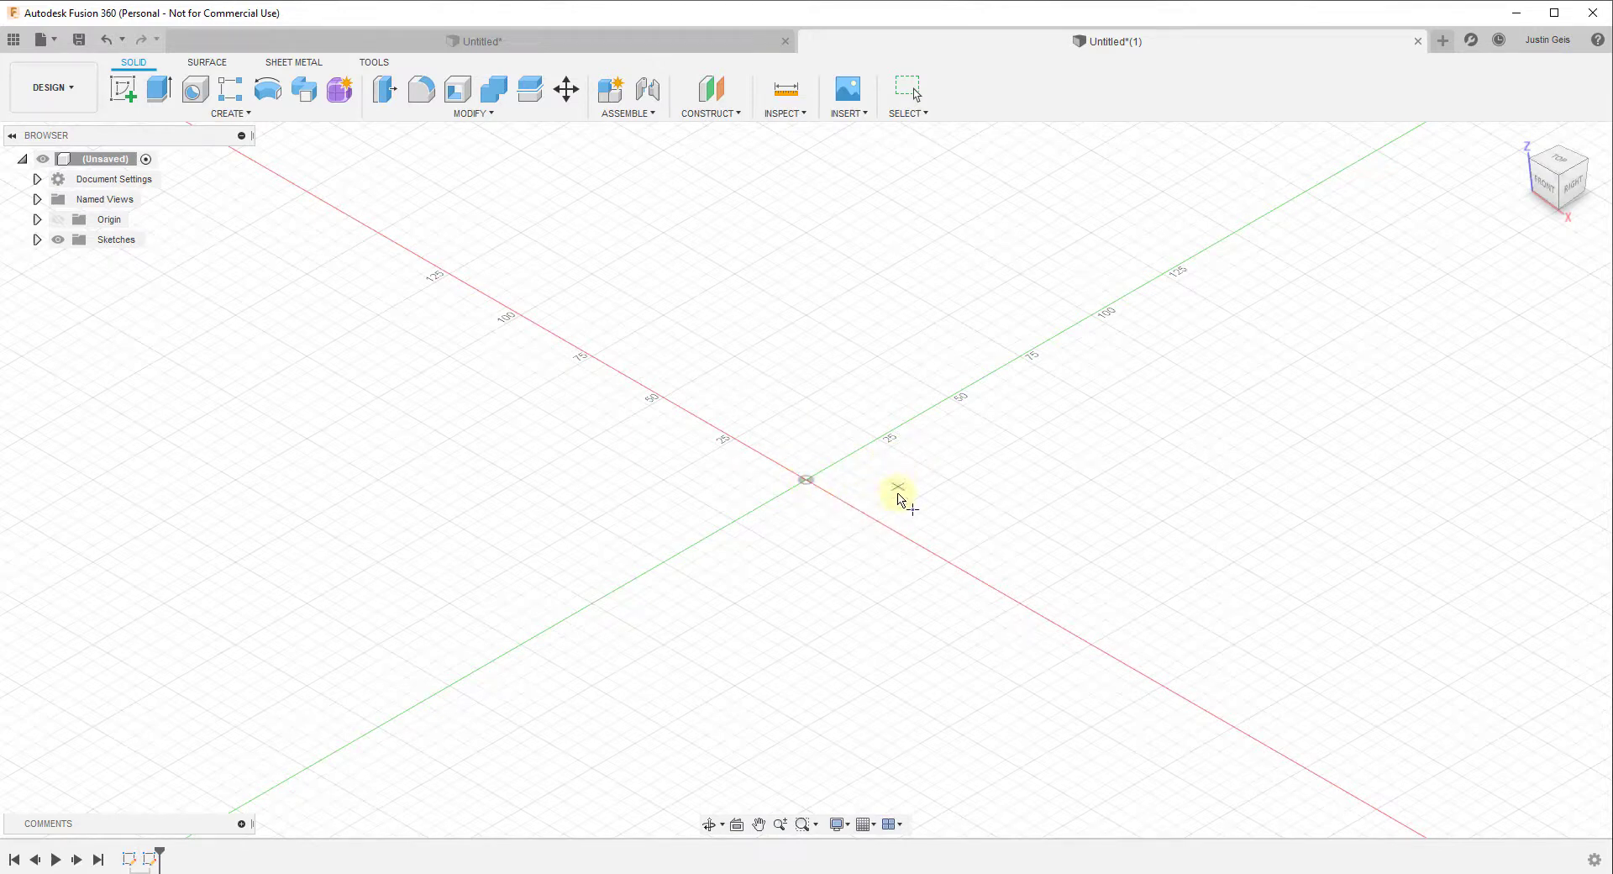
left_click(807, 481)
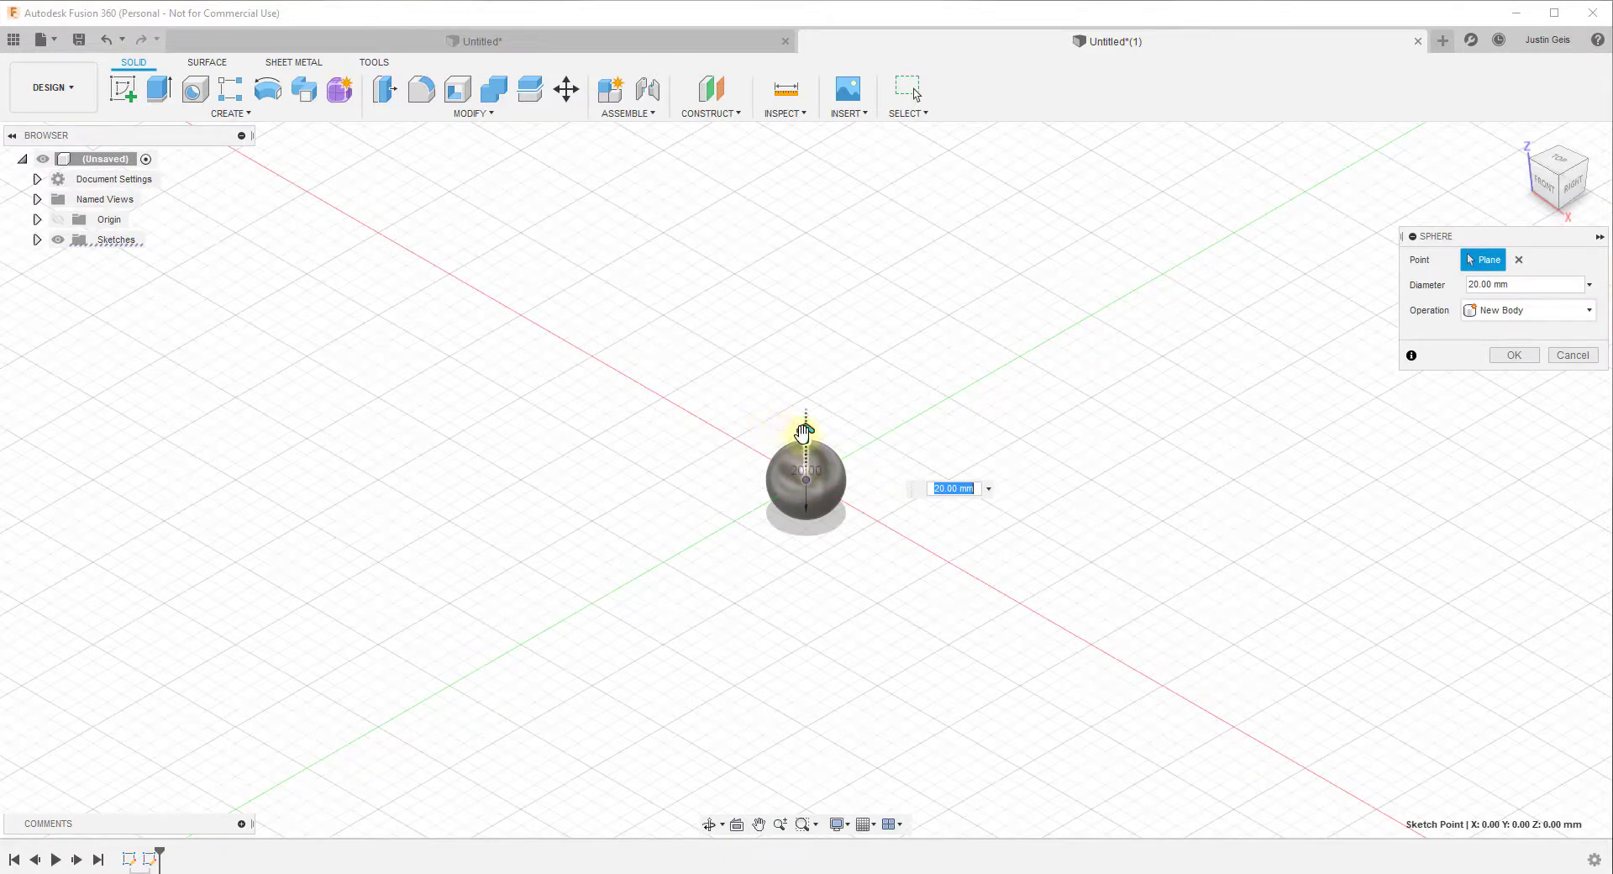
left_click_drag(807, 430, 806, 385)
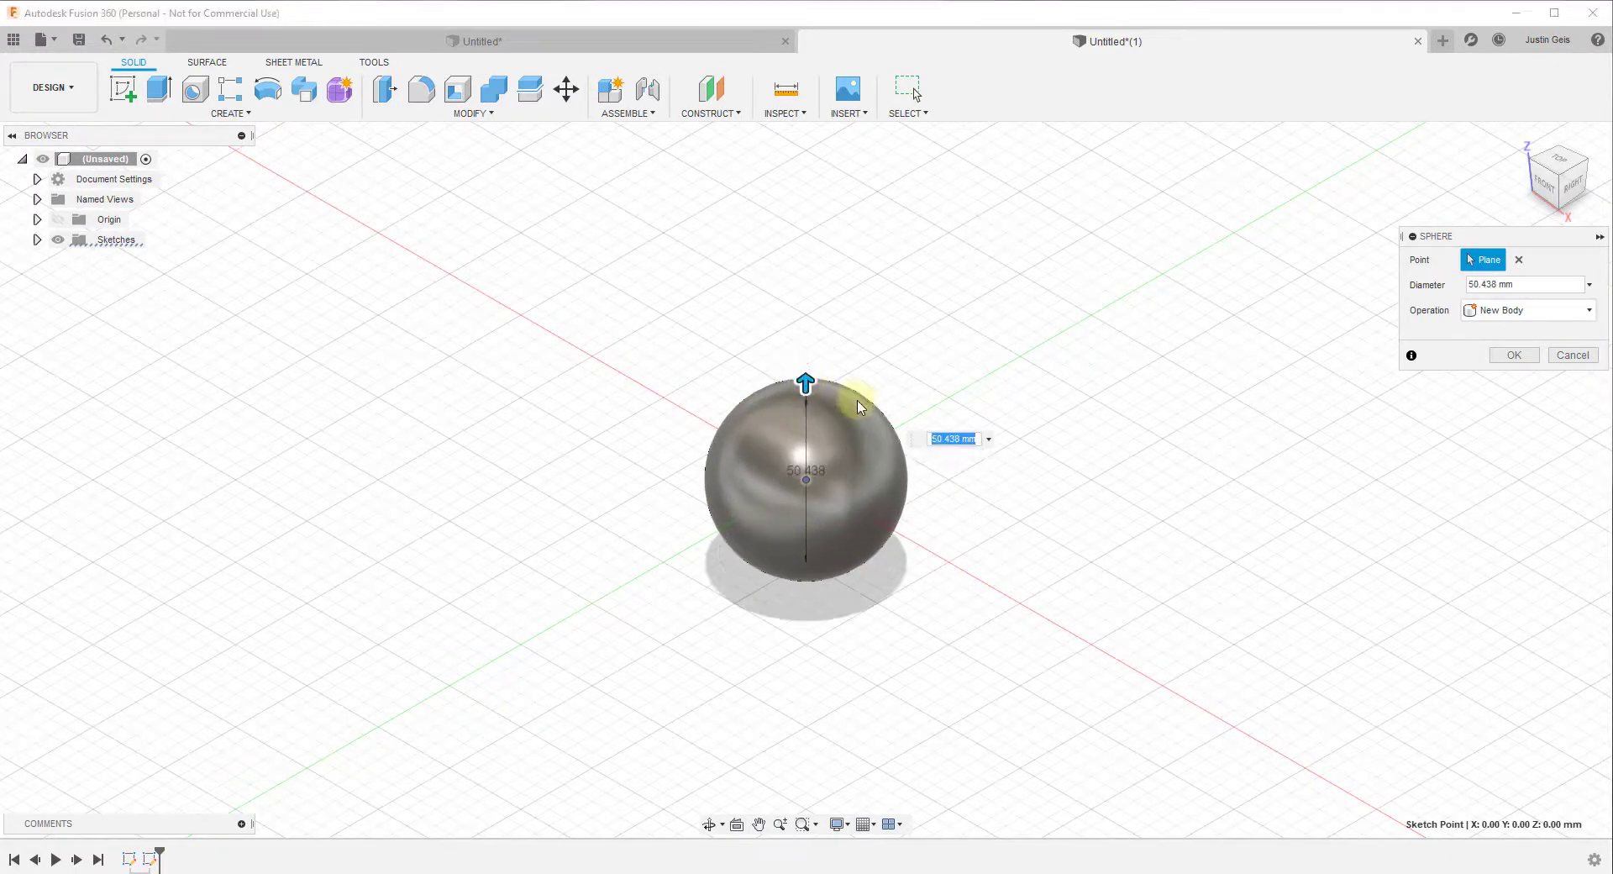
type("50")
key("Return")
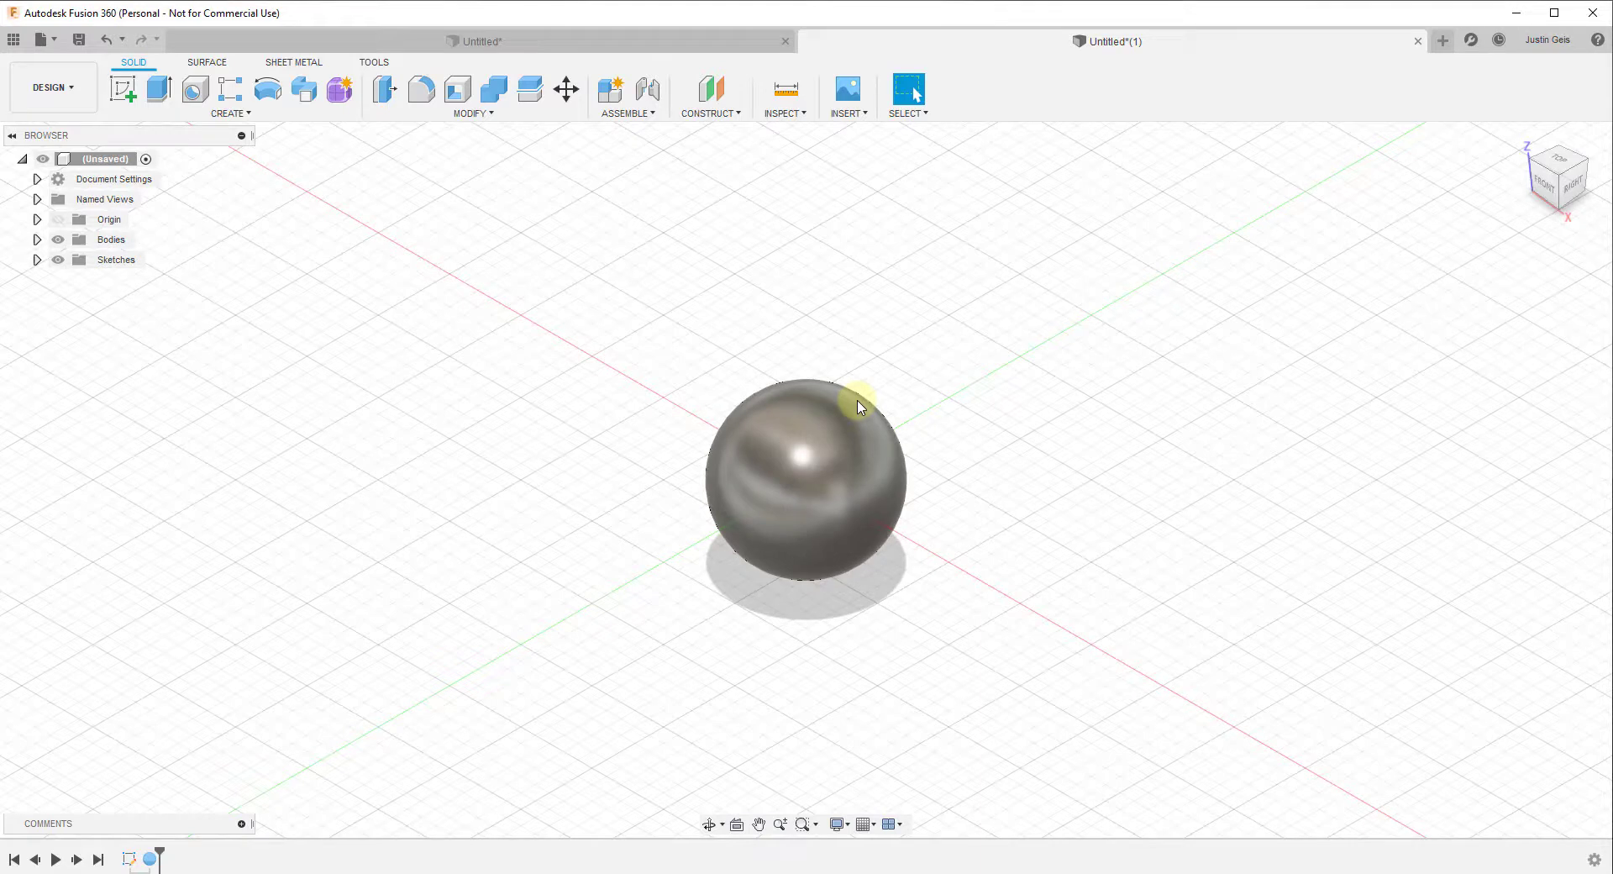
Sketch a rectangle about 110 by 90 mm on the XY plane, fully enclosing the sphere, and finish the sketch.
scroll(945, 439, "up", 2)
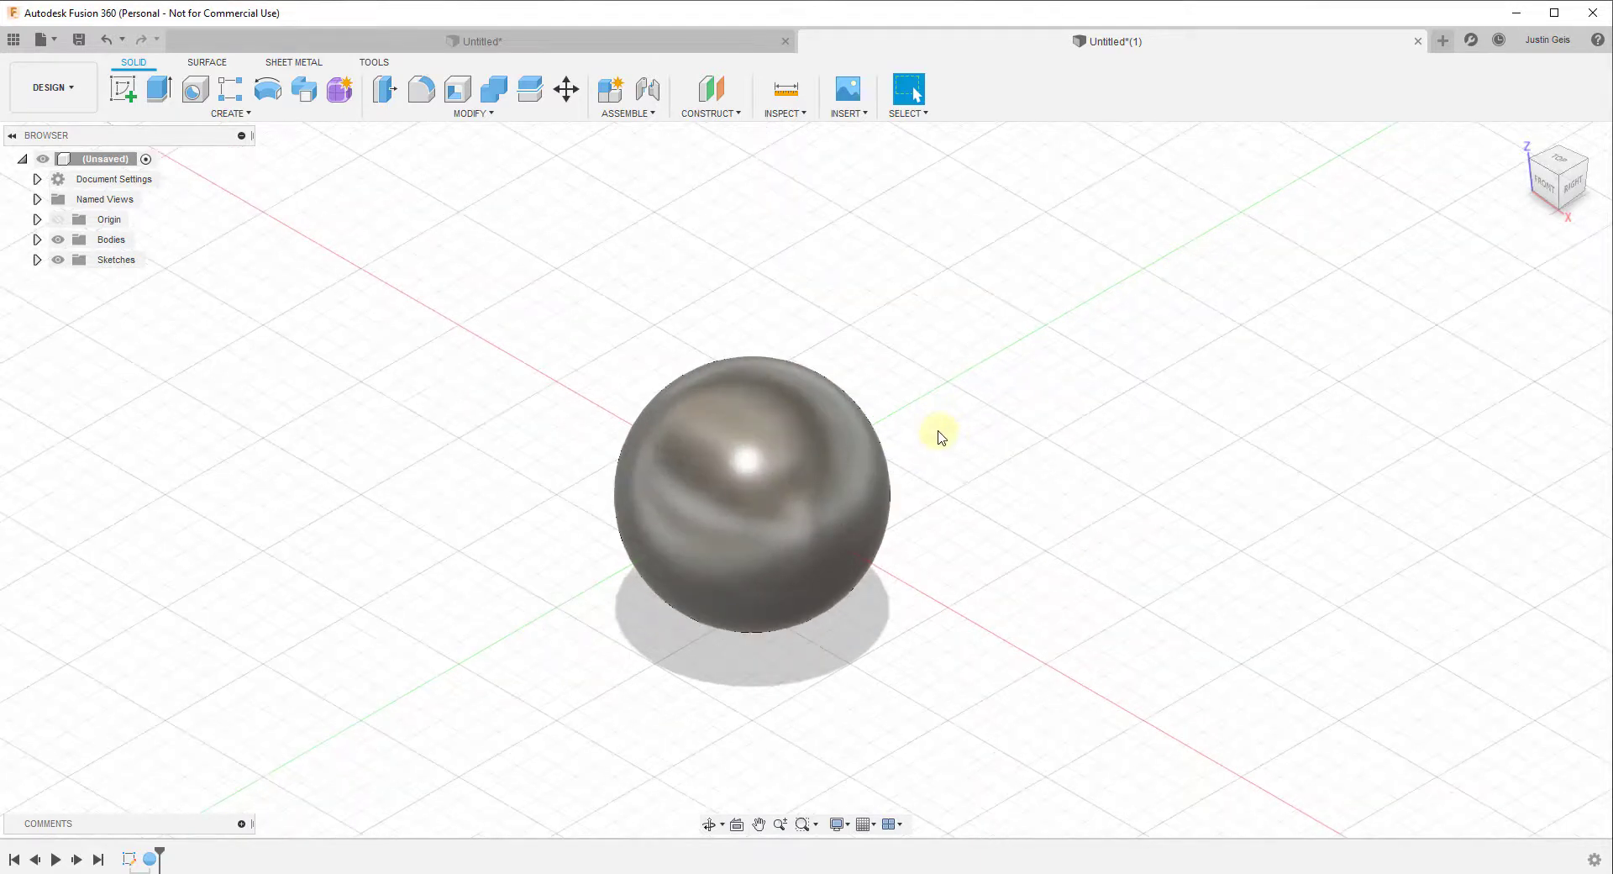
scroll(896, 421, "down", 2)
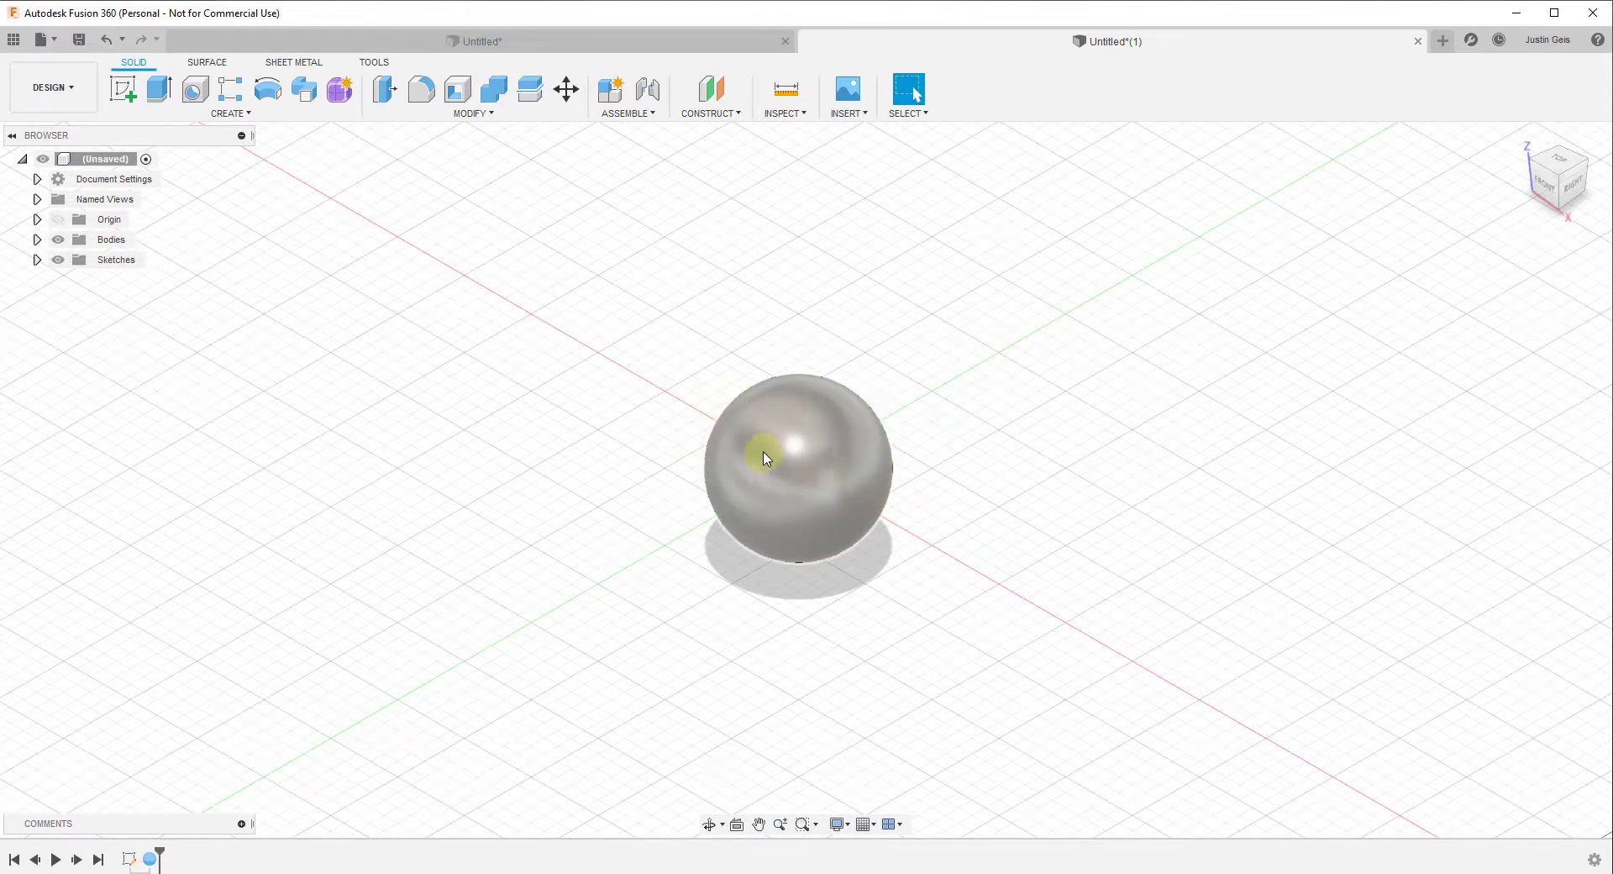
left_click(125, 95)
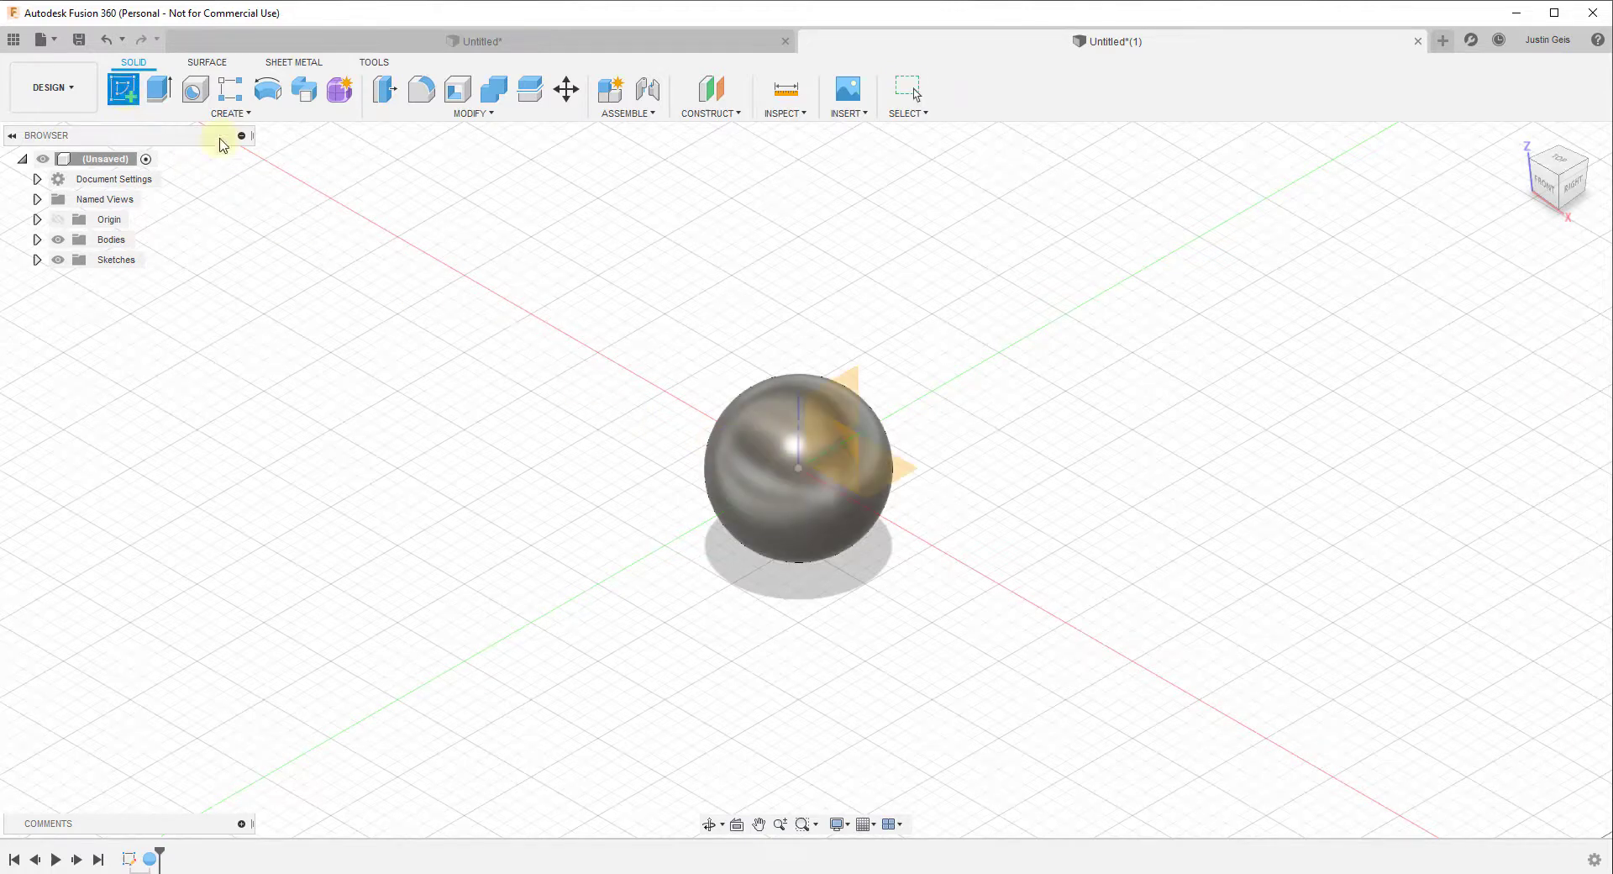
left_click(904, 475)
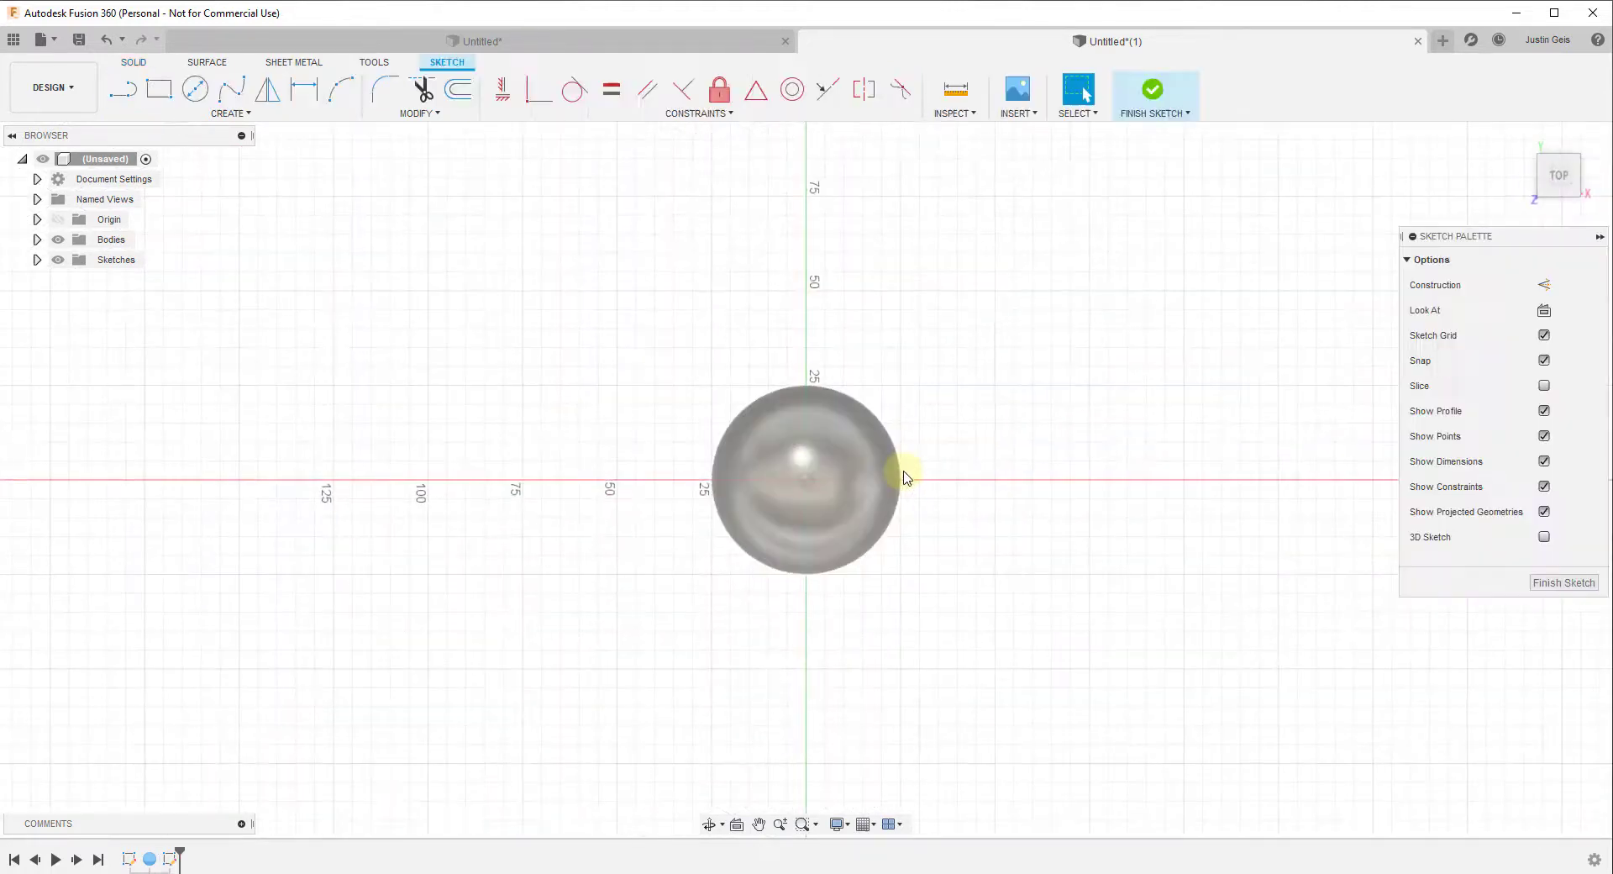
key("r")
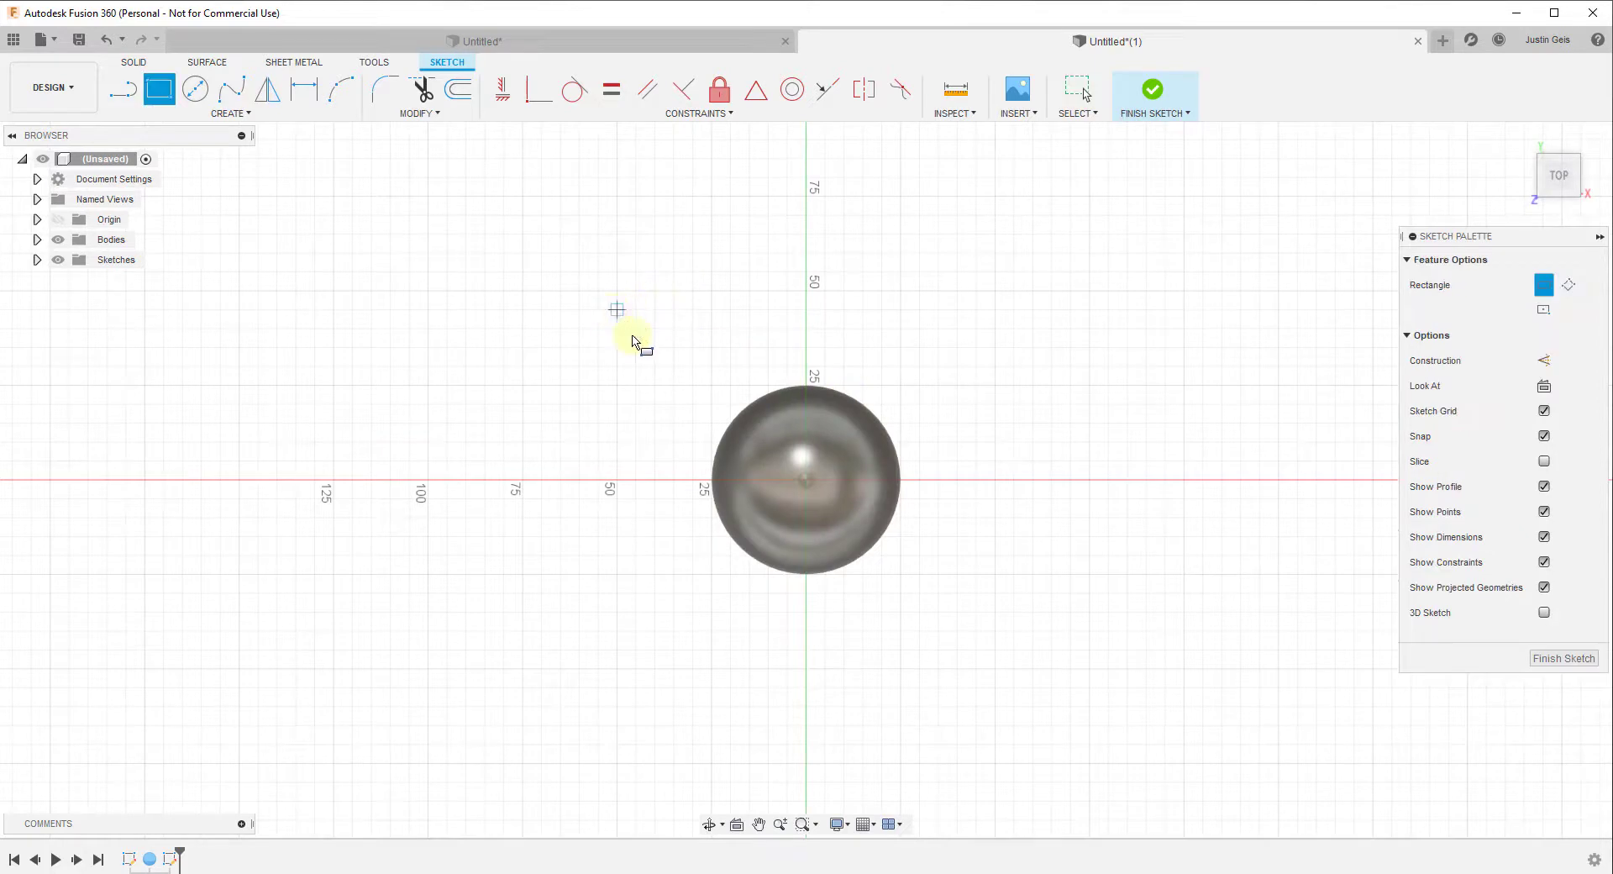
left_click(616, 310)
left_click(1033, 648)
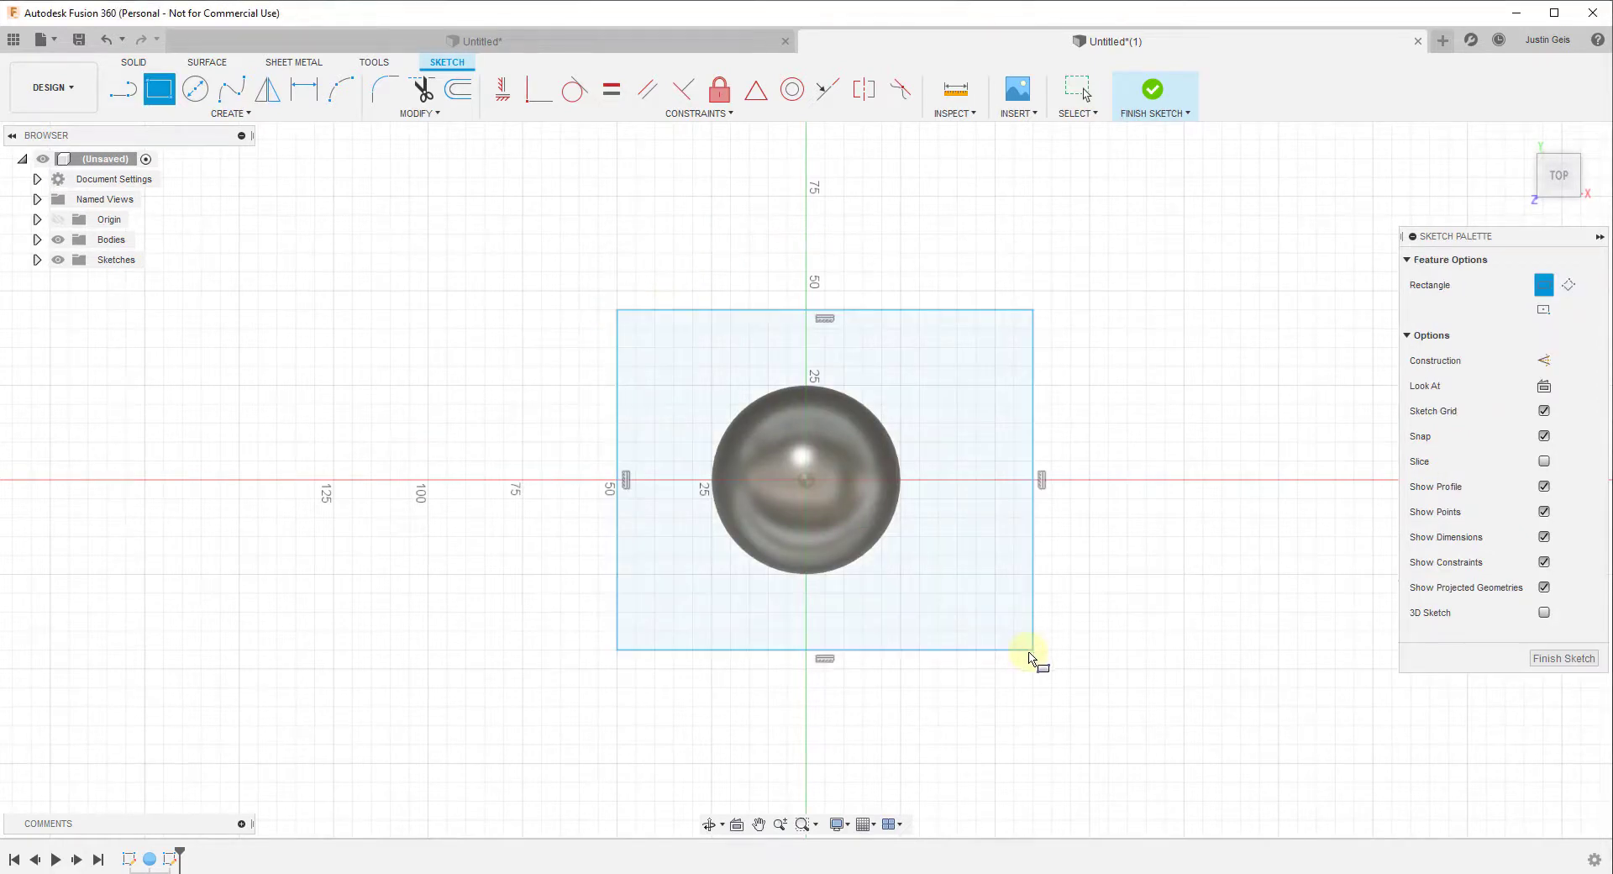
left_click(1152, 90)
Extrude the rectangle about 42 mm downward as a cut to remove the lower half of the sphere.
left_click(160, 88)
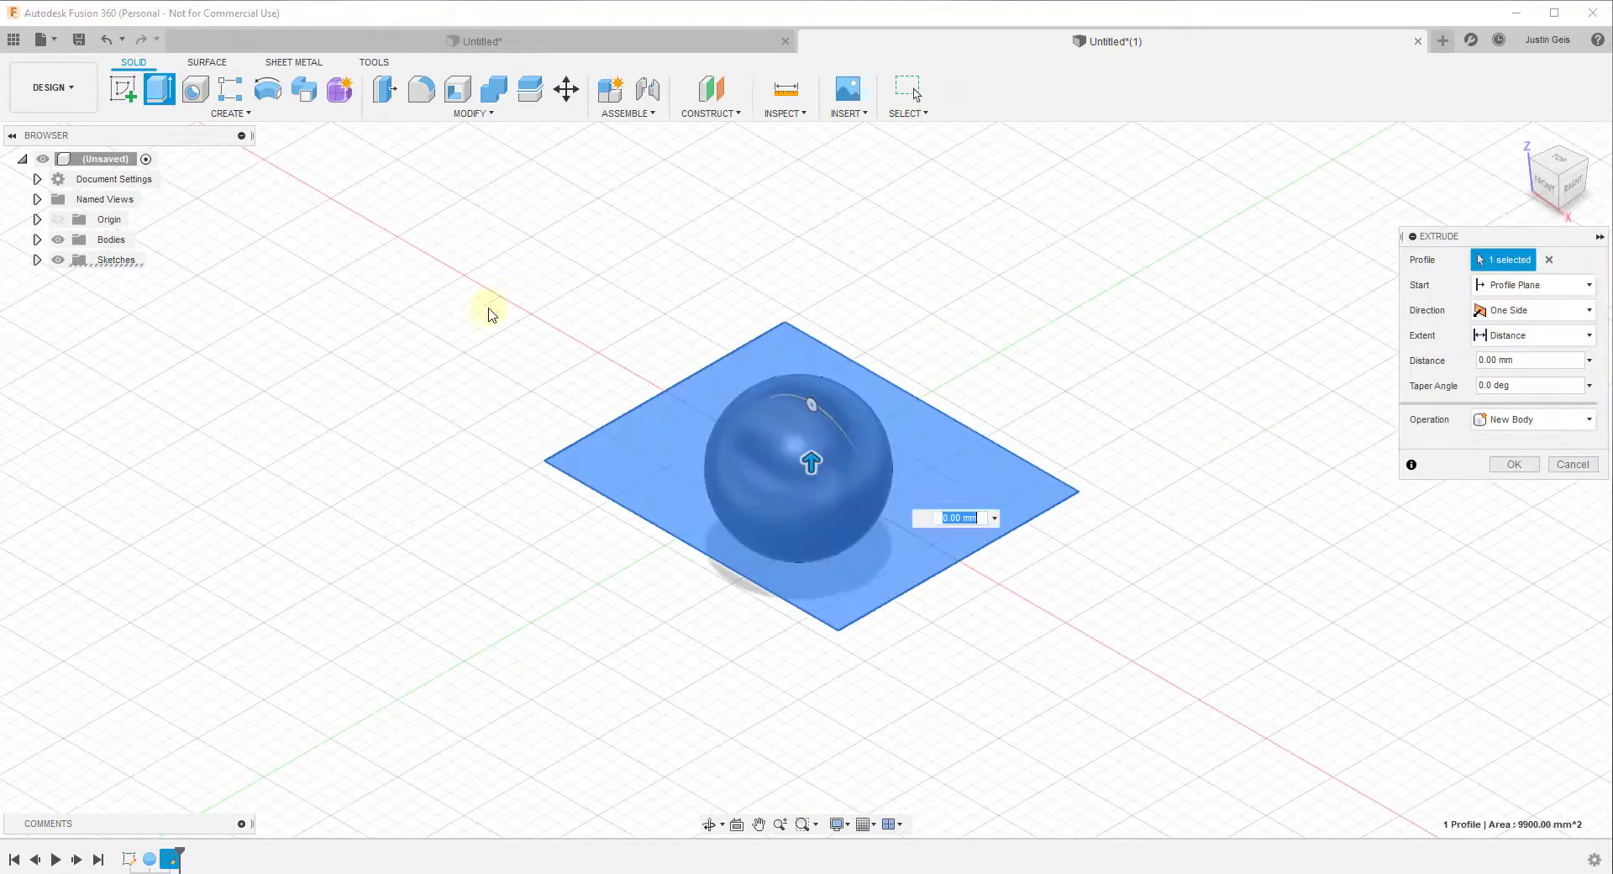
left_click_drag(812, 460, 813, 613)
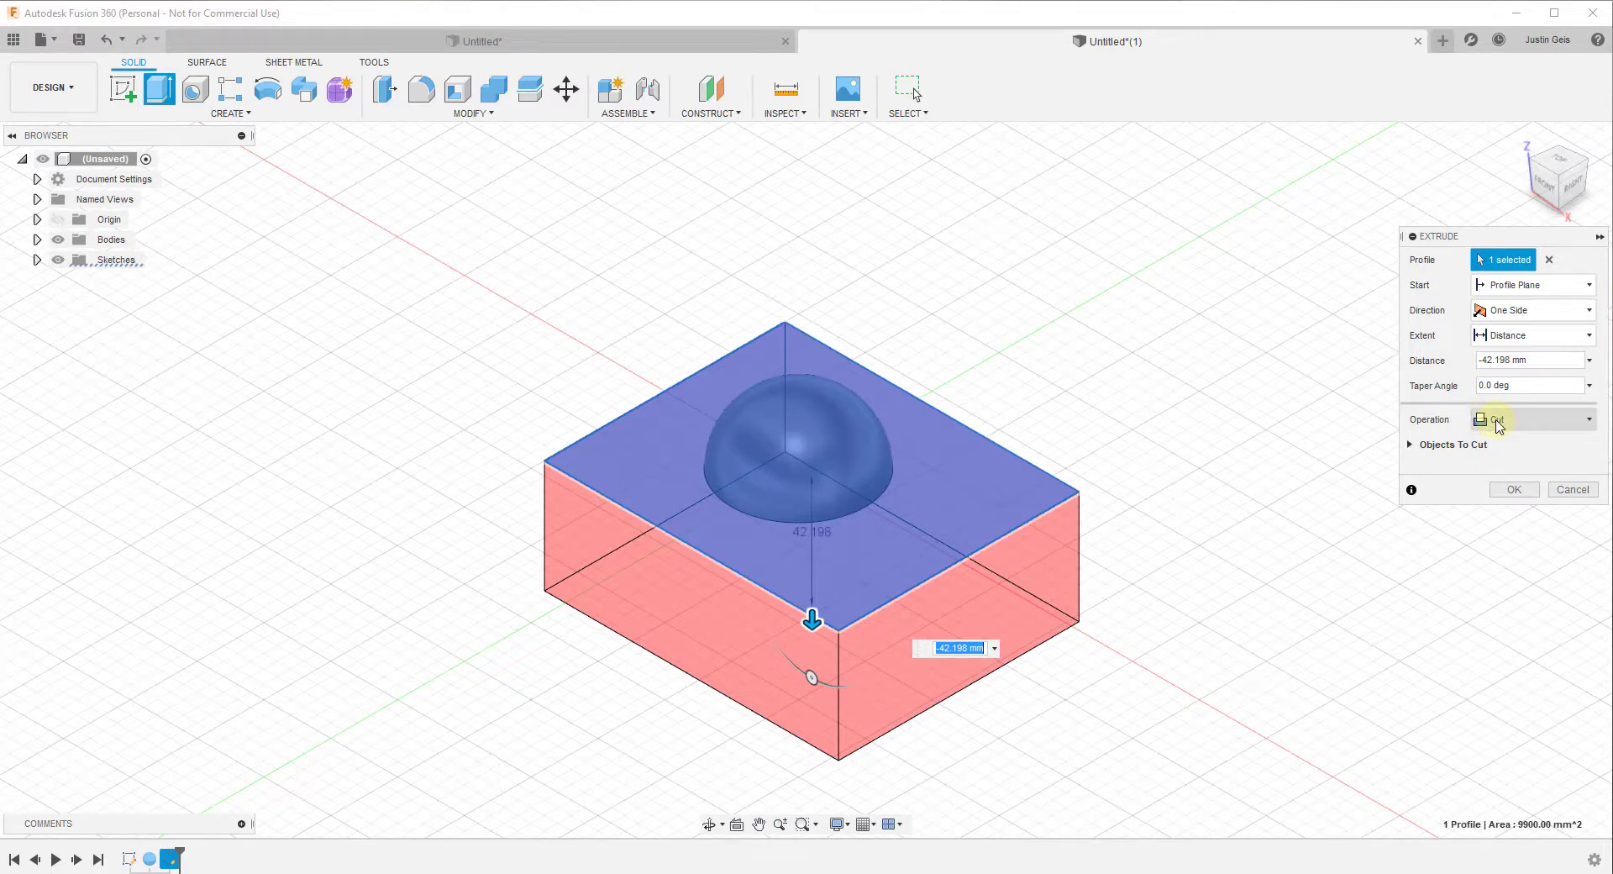
left_click(1516, 490)
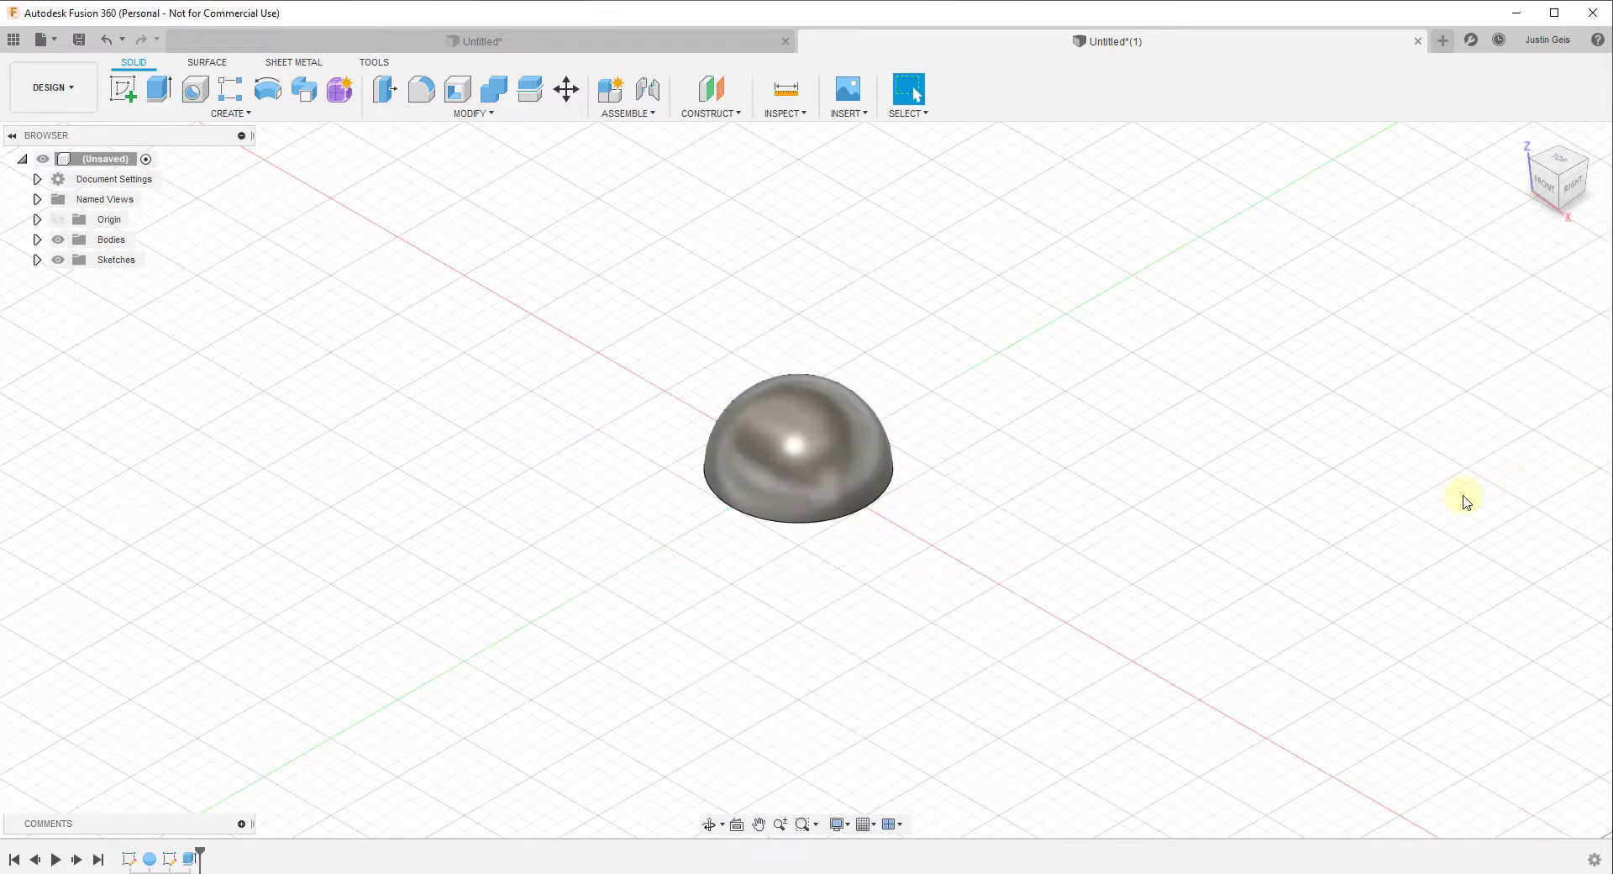
Create an offset construction plane about 34 mm above the XY plane, over the top of the dome.
scroll(822, 446, "up", 6)
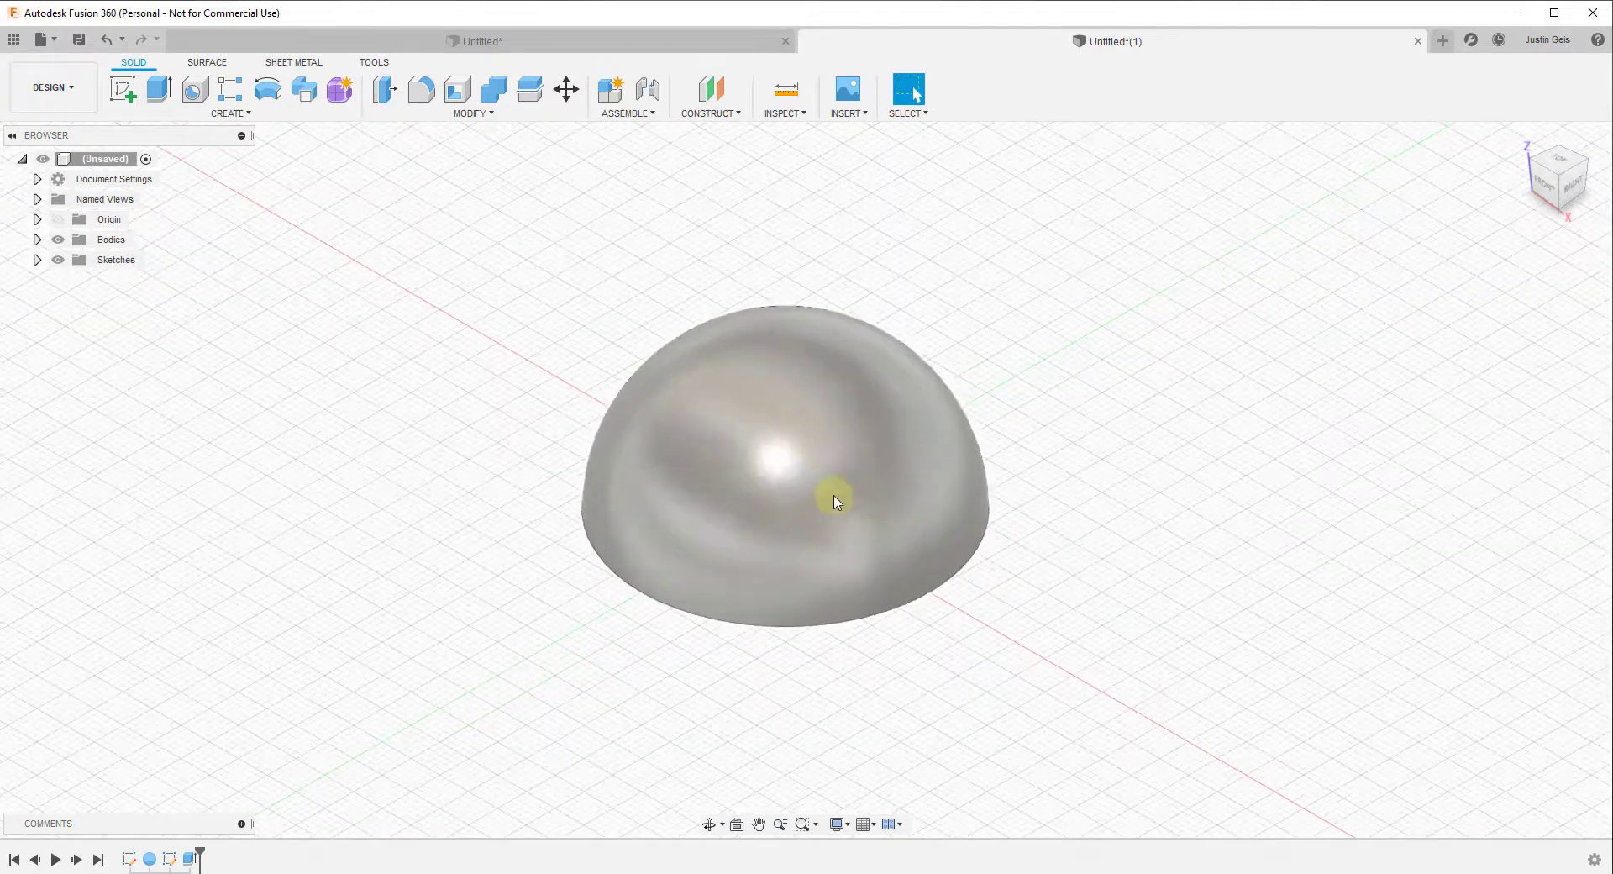
middle_click_drag(836, 498, 942, 509, "shift")
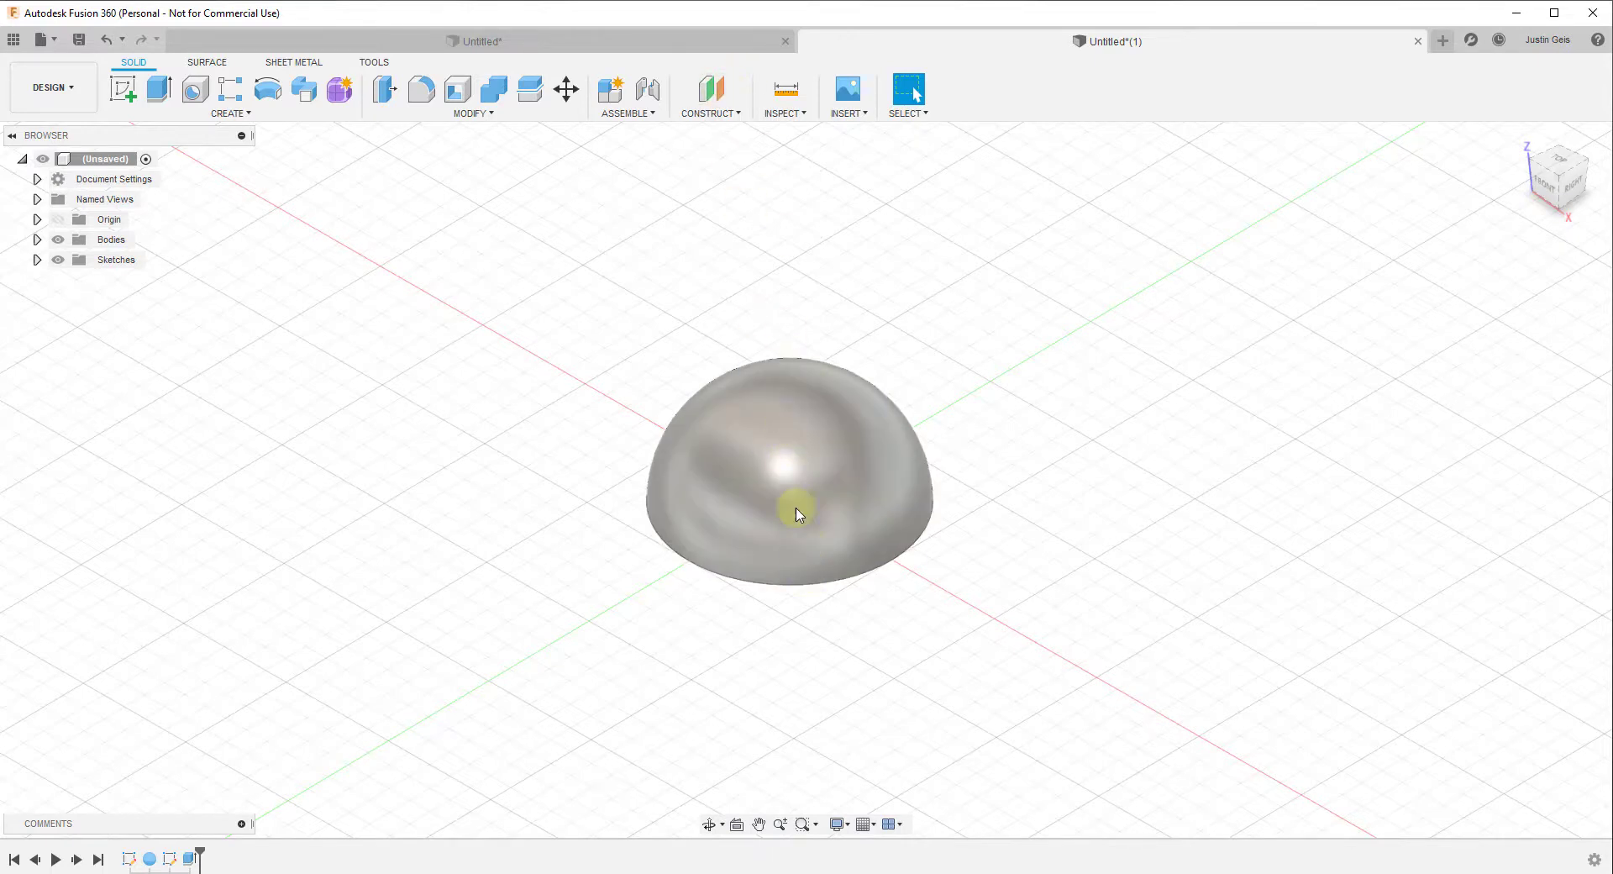
left_click(711, 89)
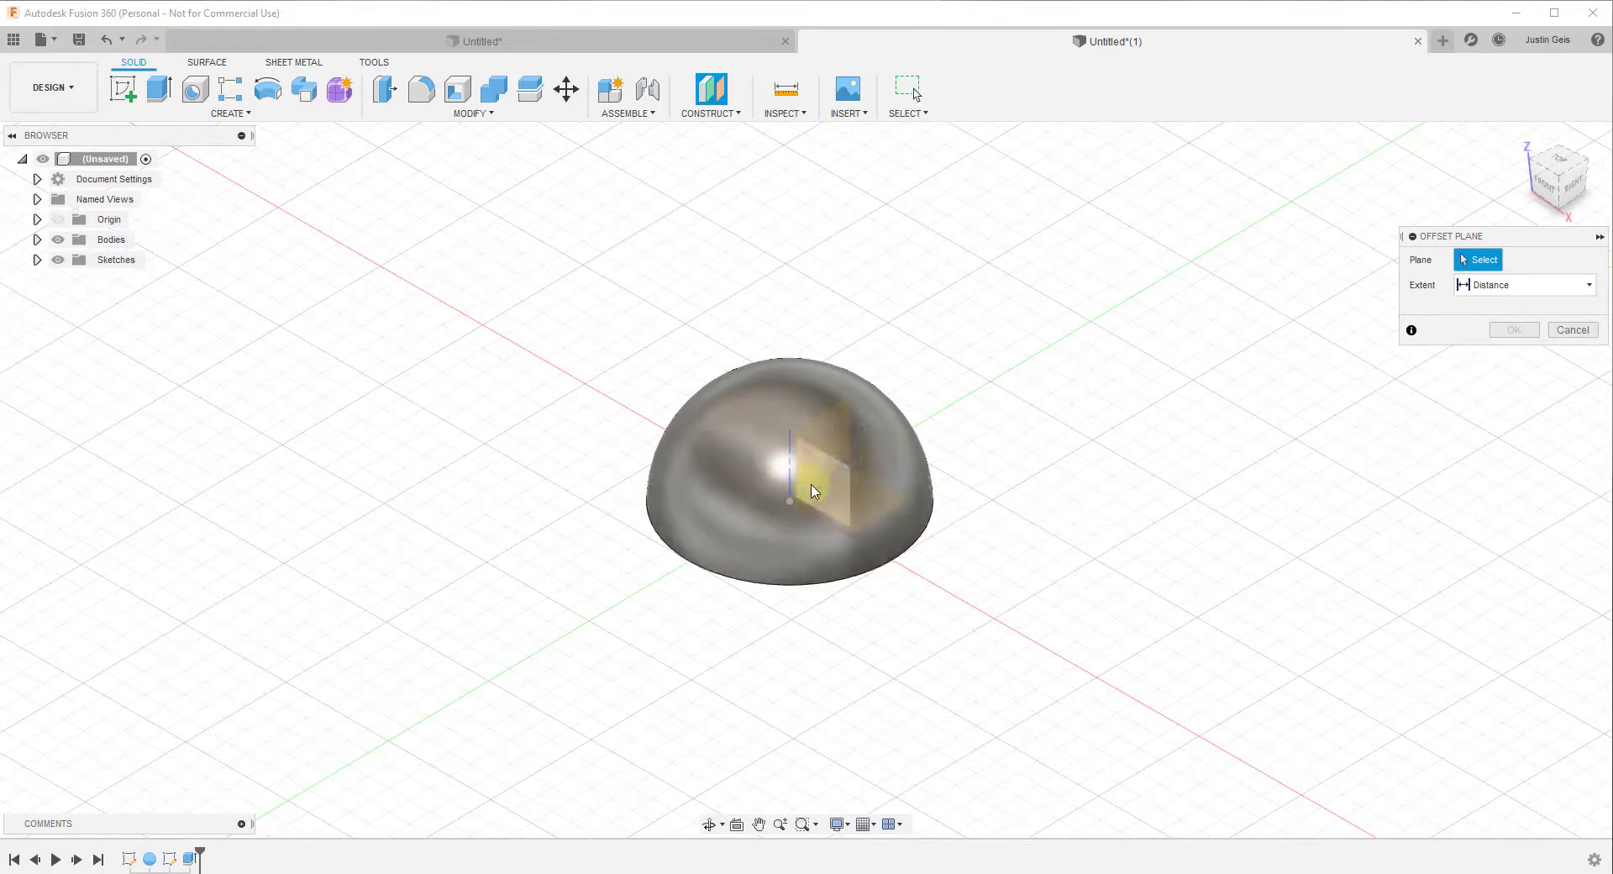
left_click(894, 506)
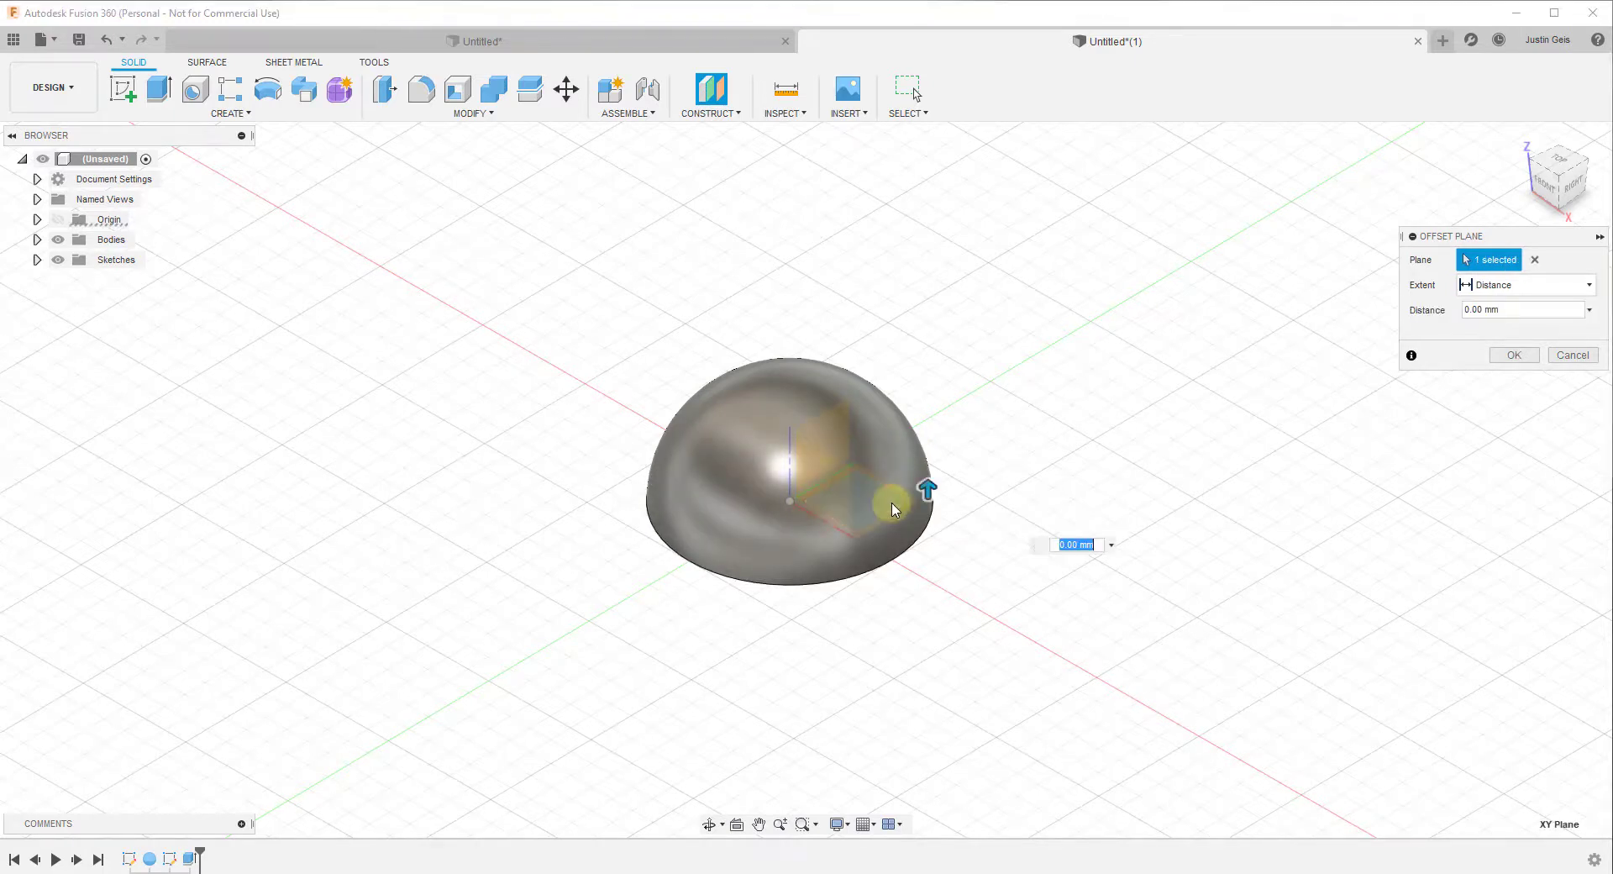
left_click_drag(929, 488, 928, 330)
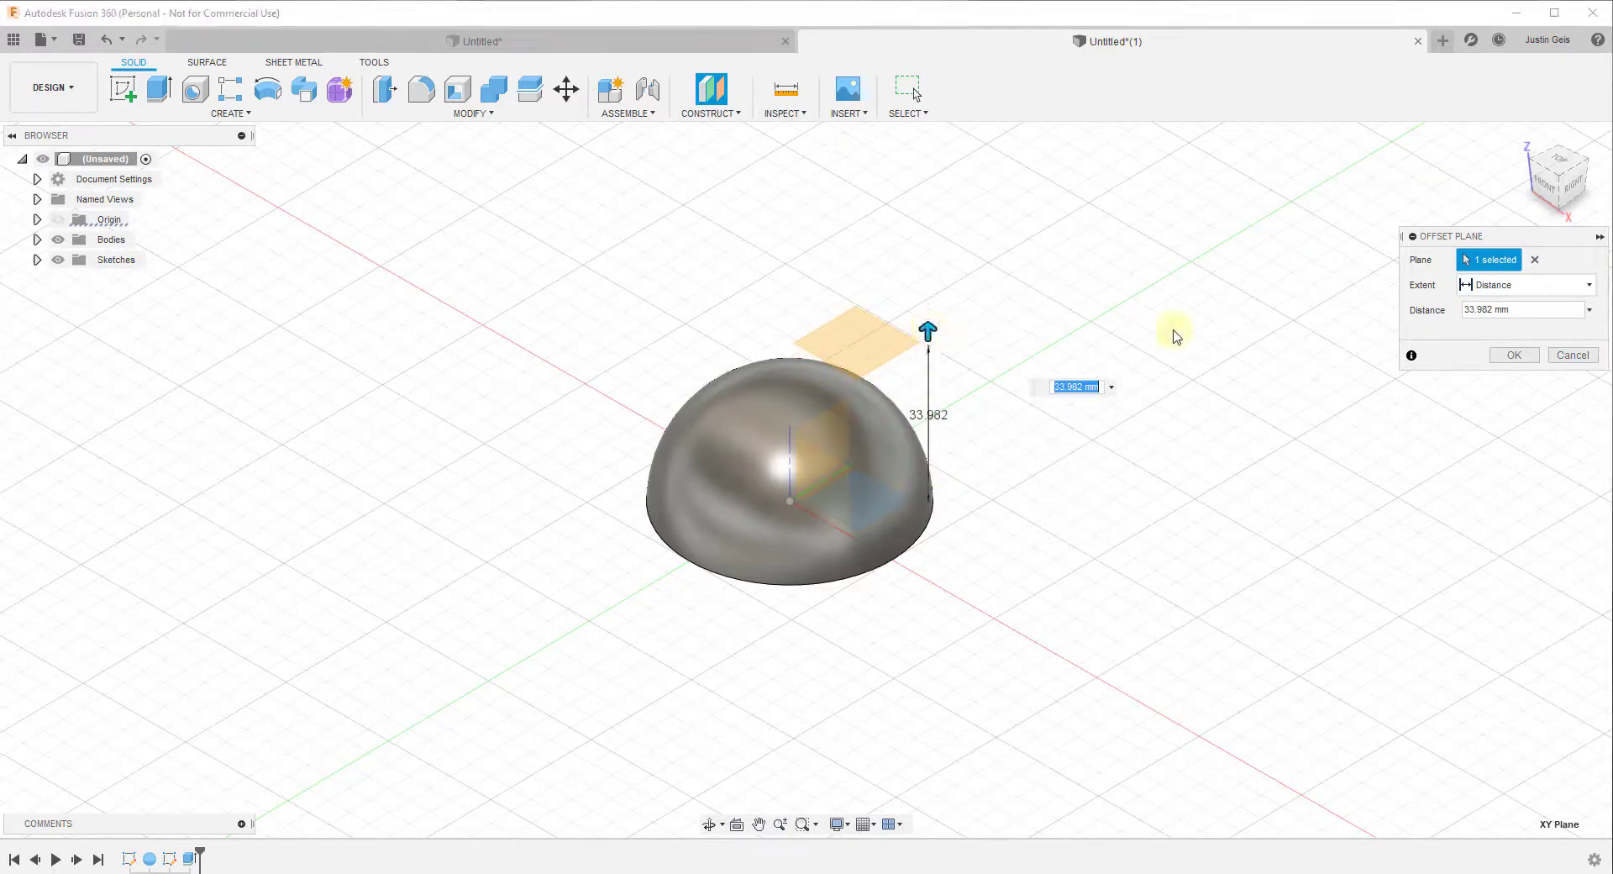
left_click(1504, 356)
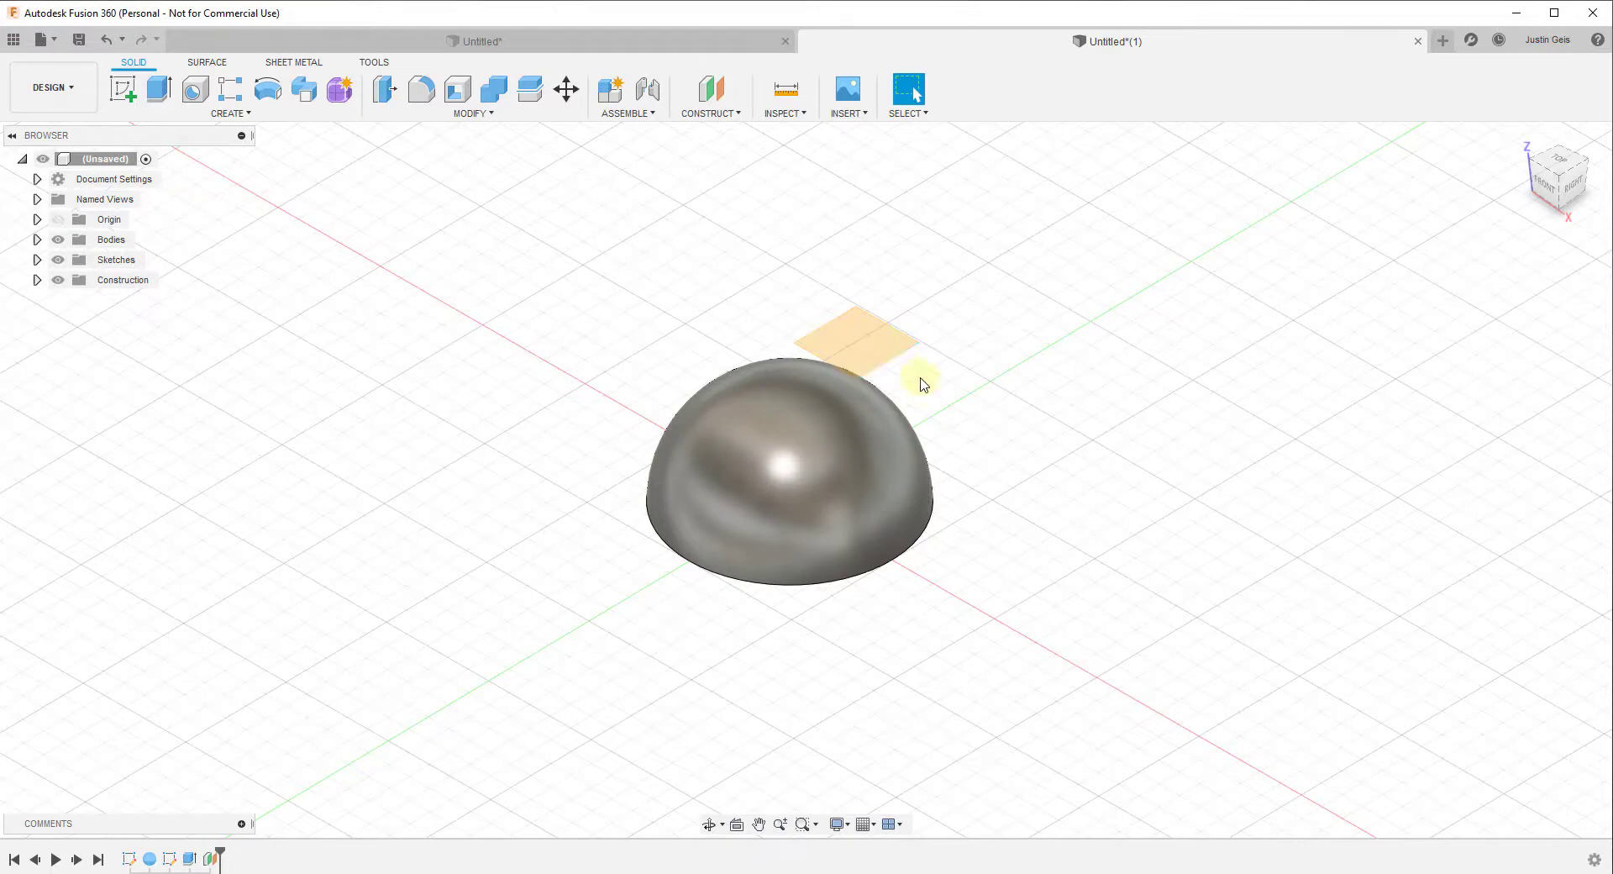
On the offset plane, sketch a four-point fit point spline curving from the origin to beyond the dome's edge in negative Y.
mouse_move(941, 475)
middle_mouse_down("shift")
mouse_move(857, 425)
mouse_move(947, 477)
middle_mouse_up("shift")
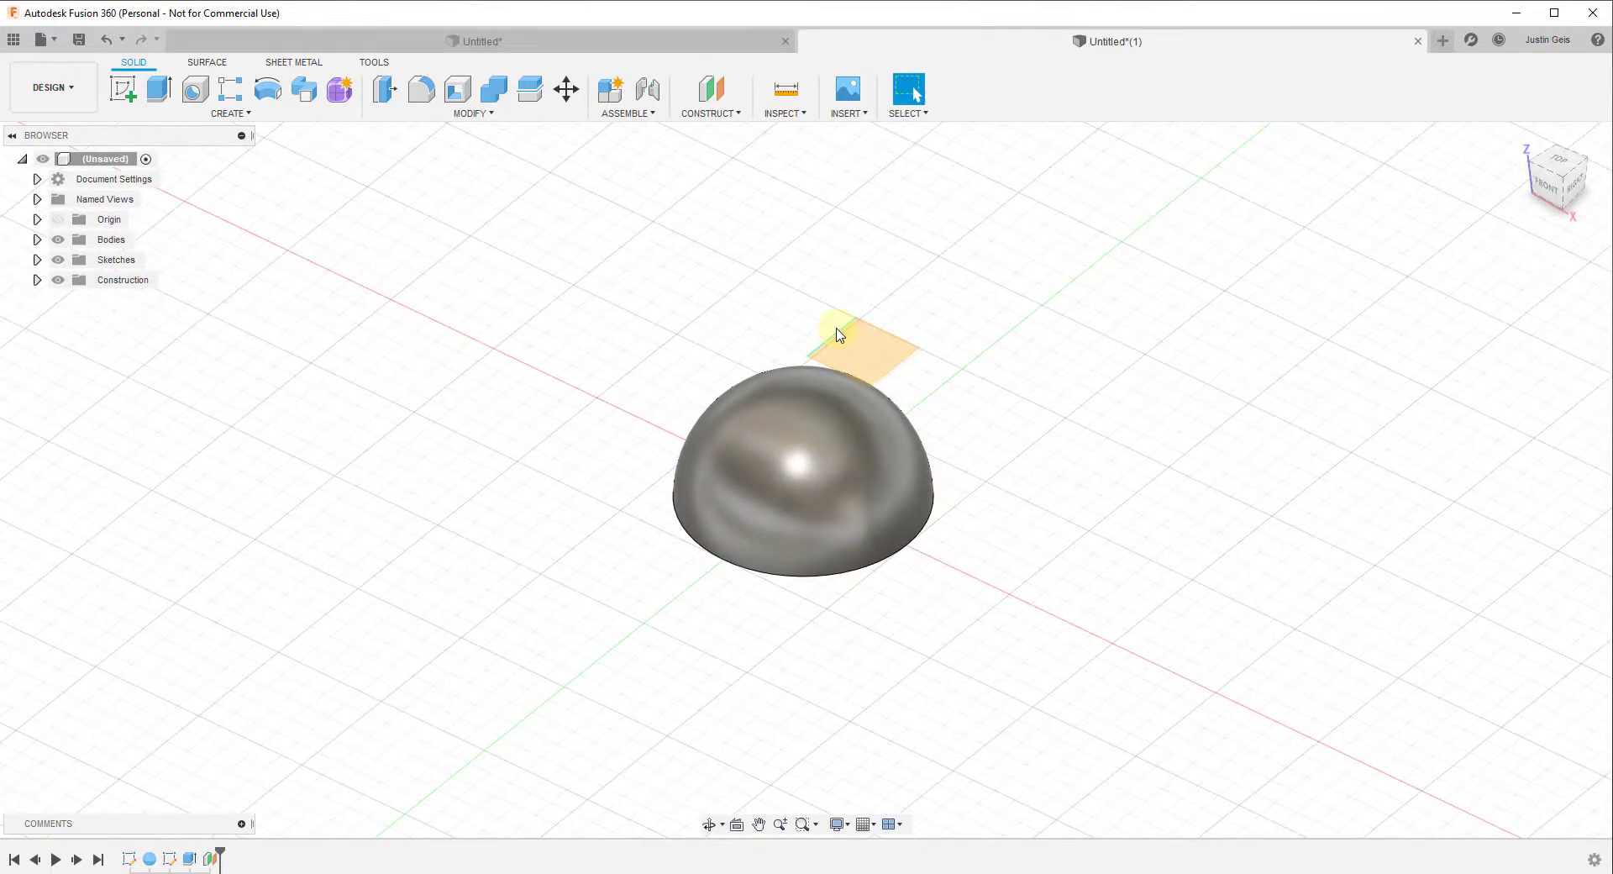
left_click(122, 88)
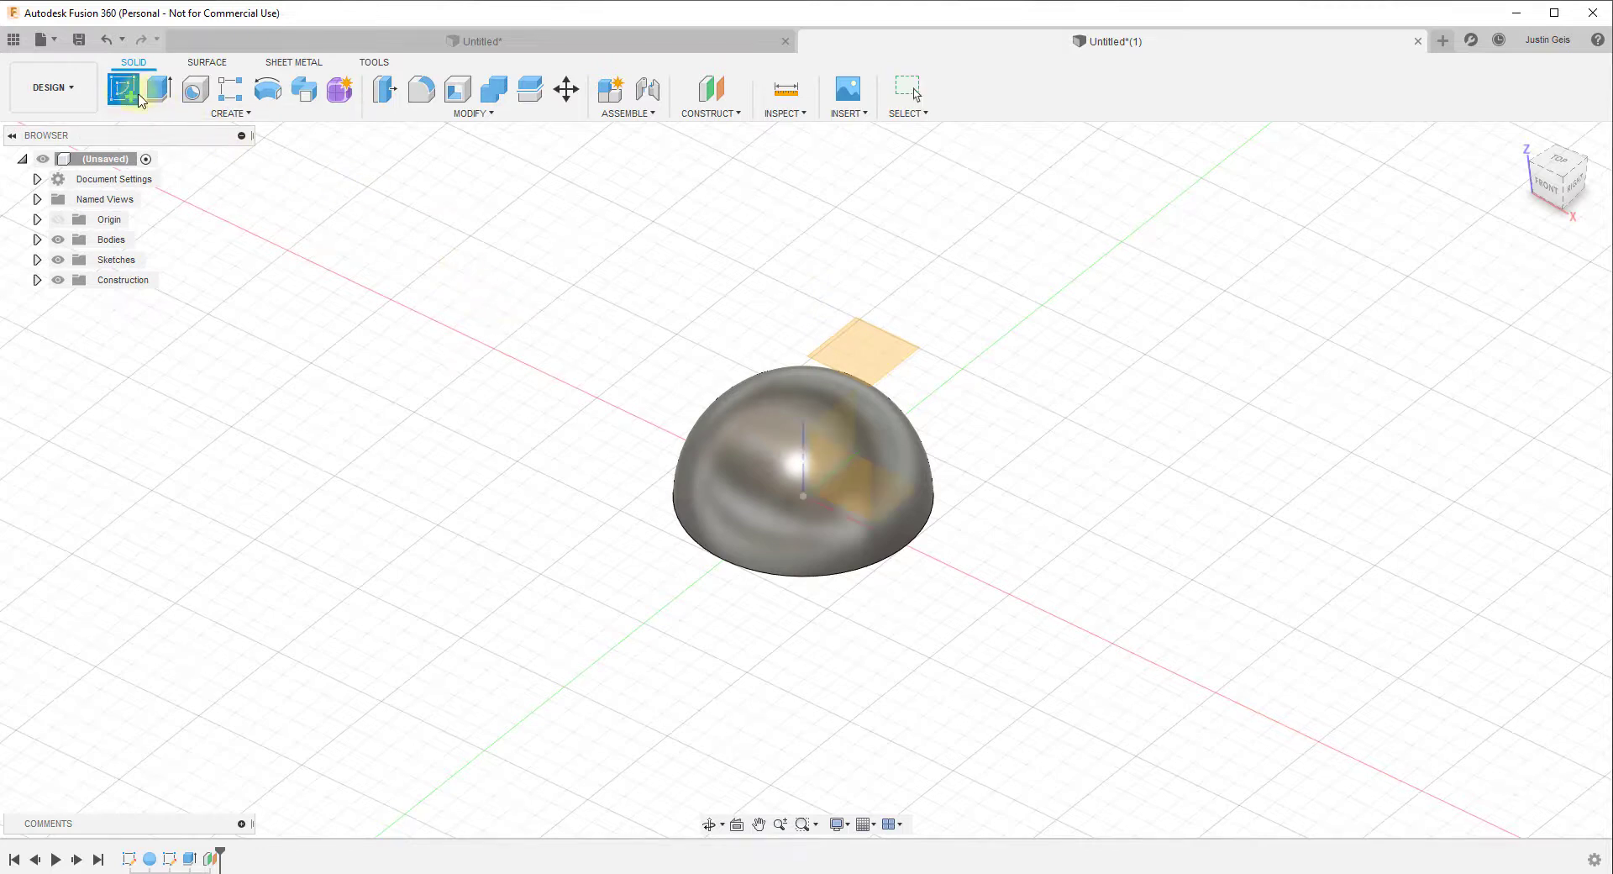
left_click(880, 357)
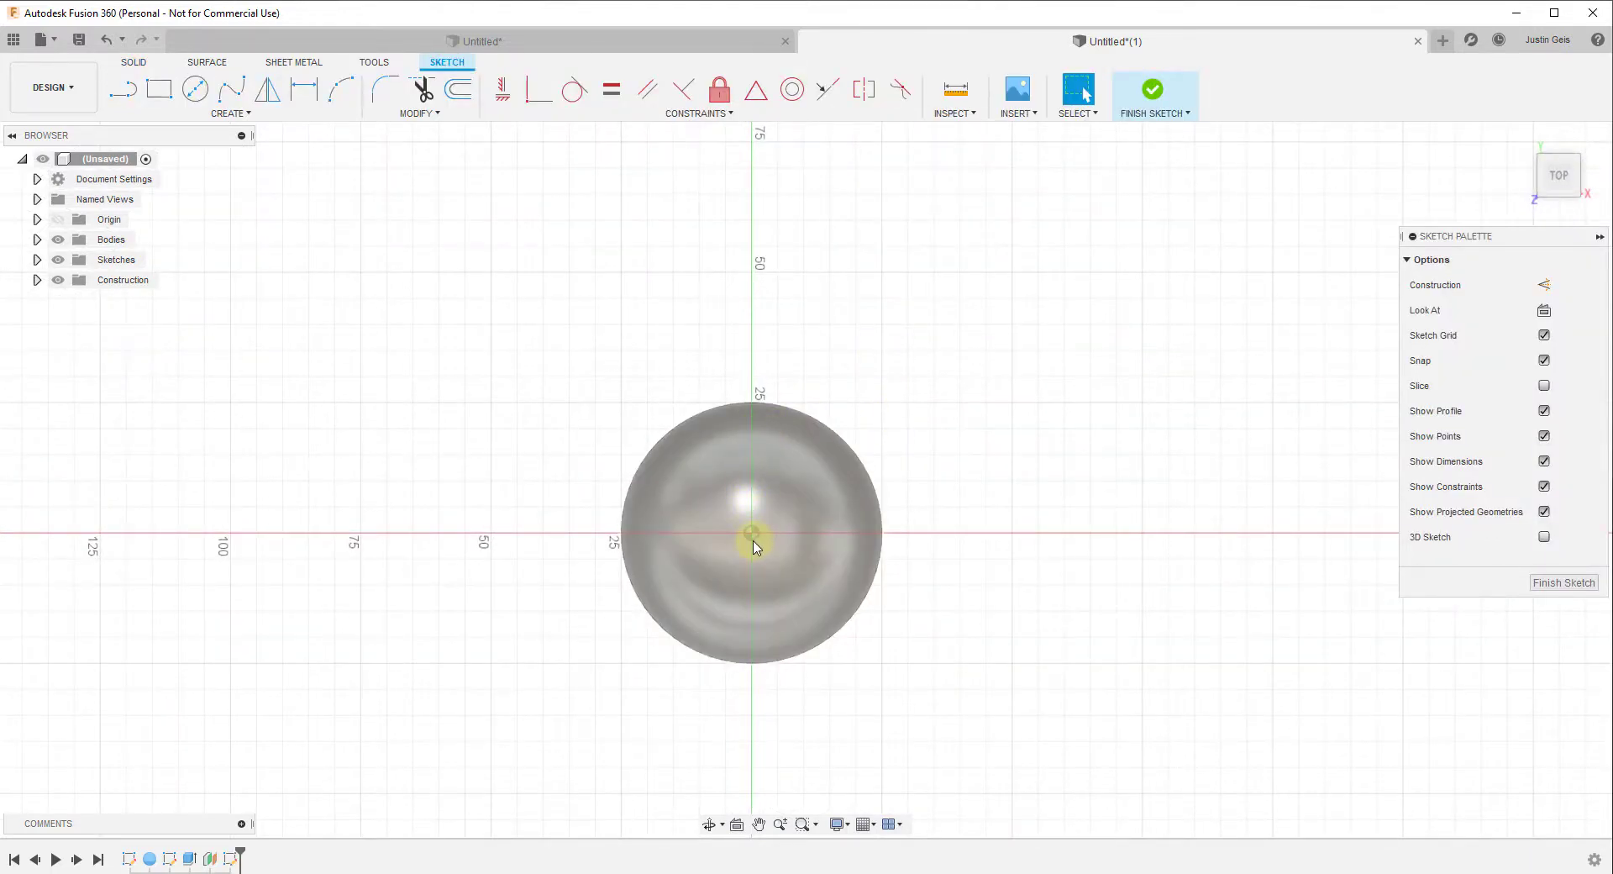
left_click(232, 88)
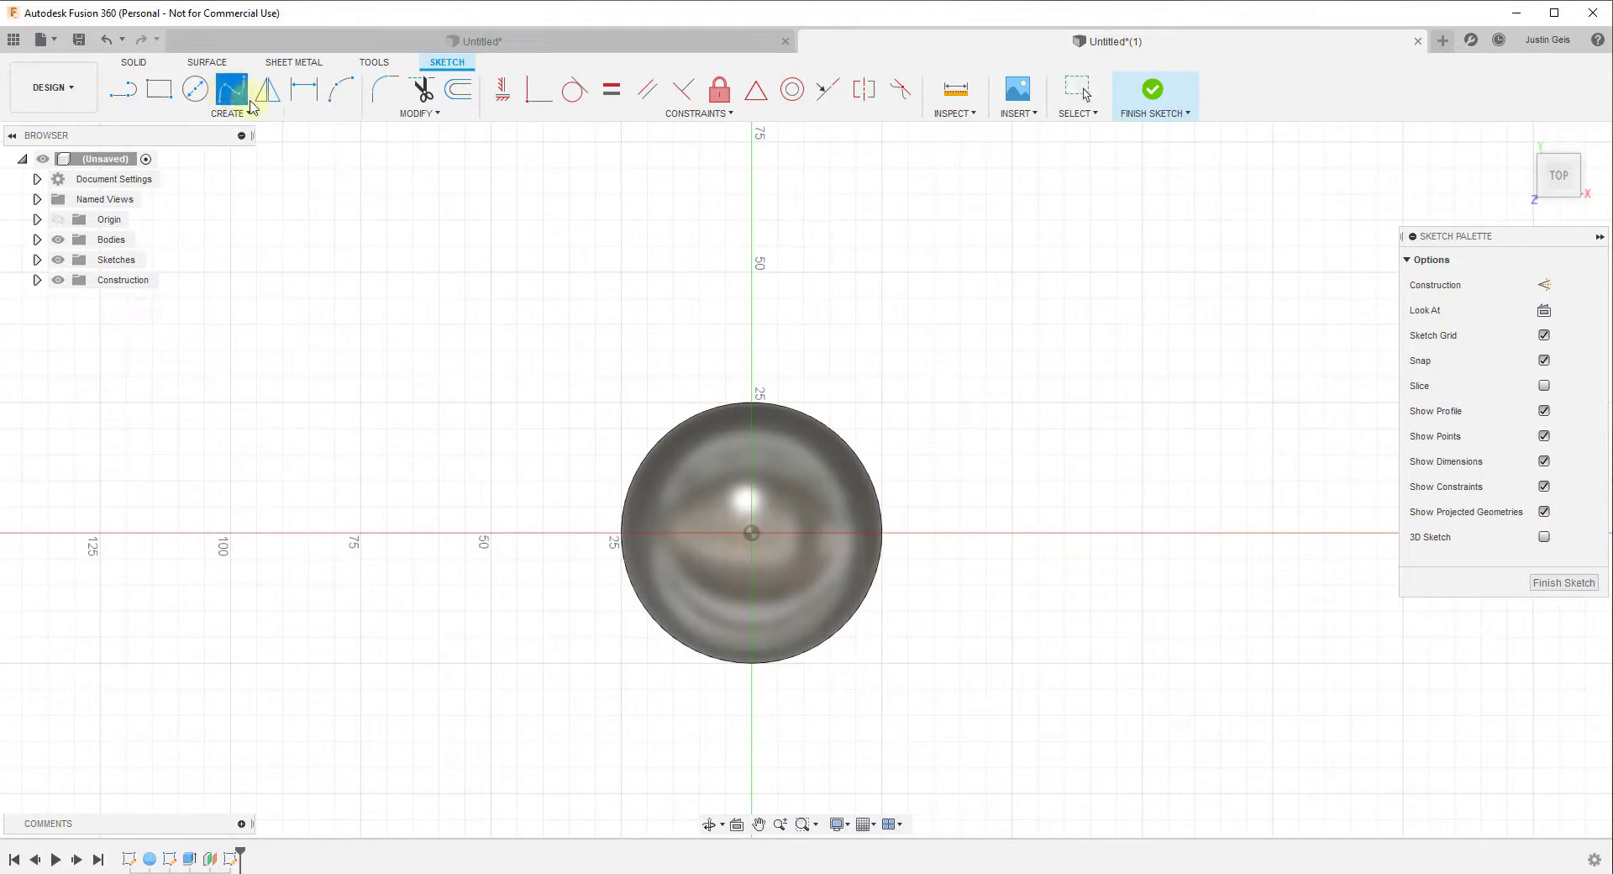
left_click(752, 534)
left_click(794, 574)
left_click(804, 611)
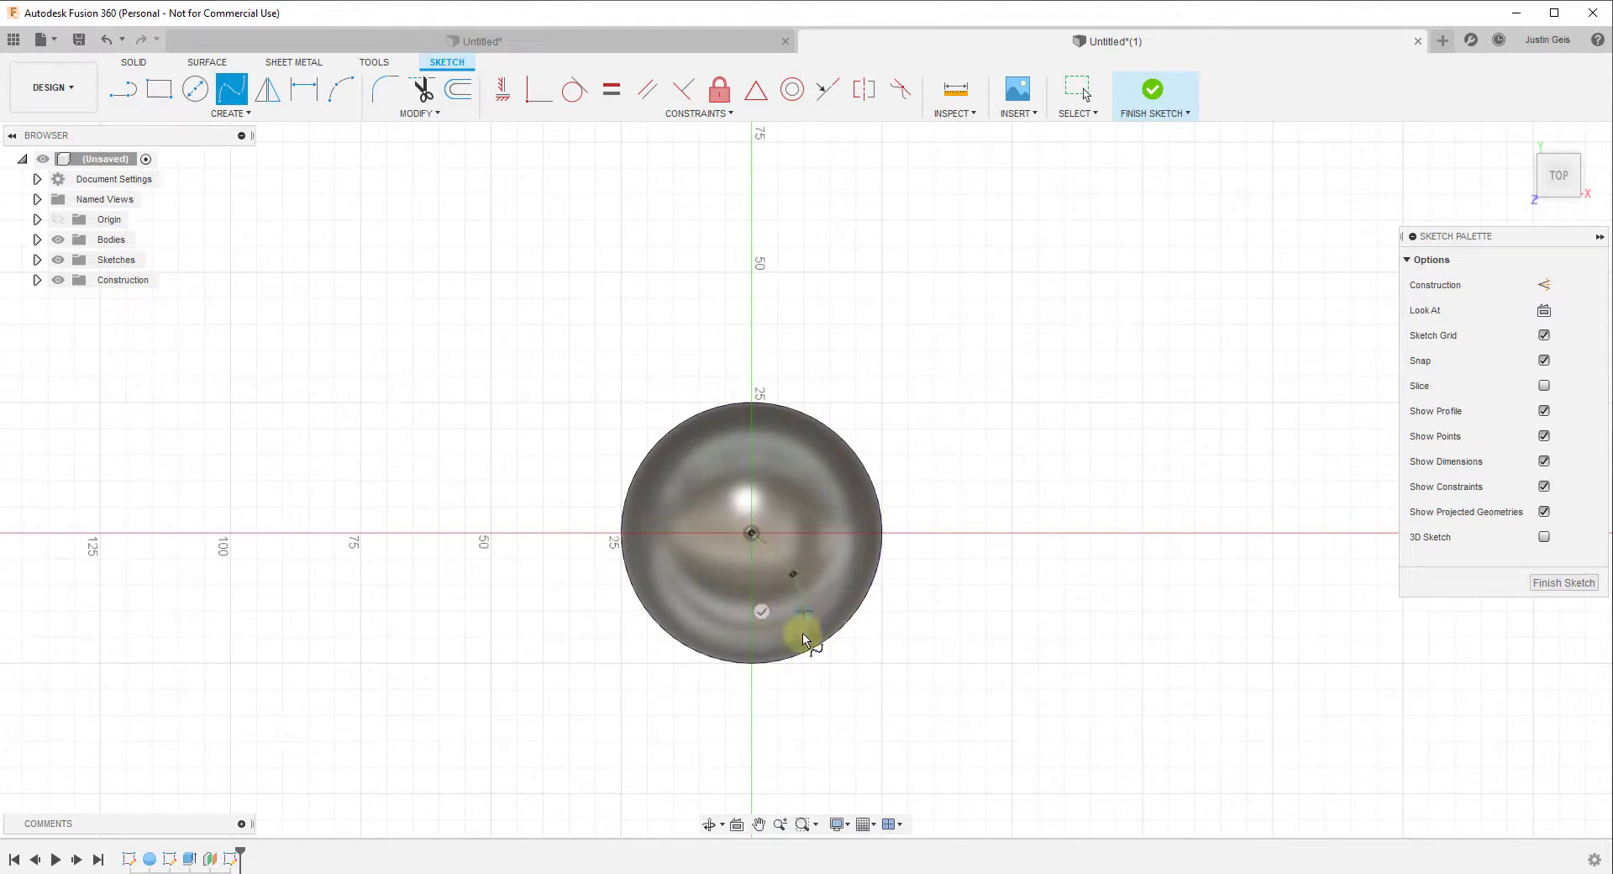
left_click(777, 715)
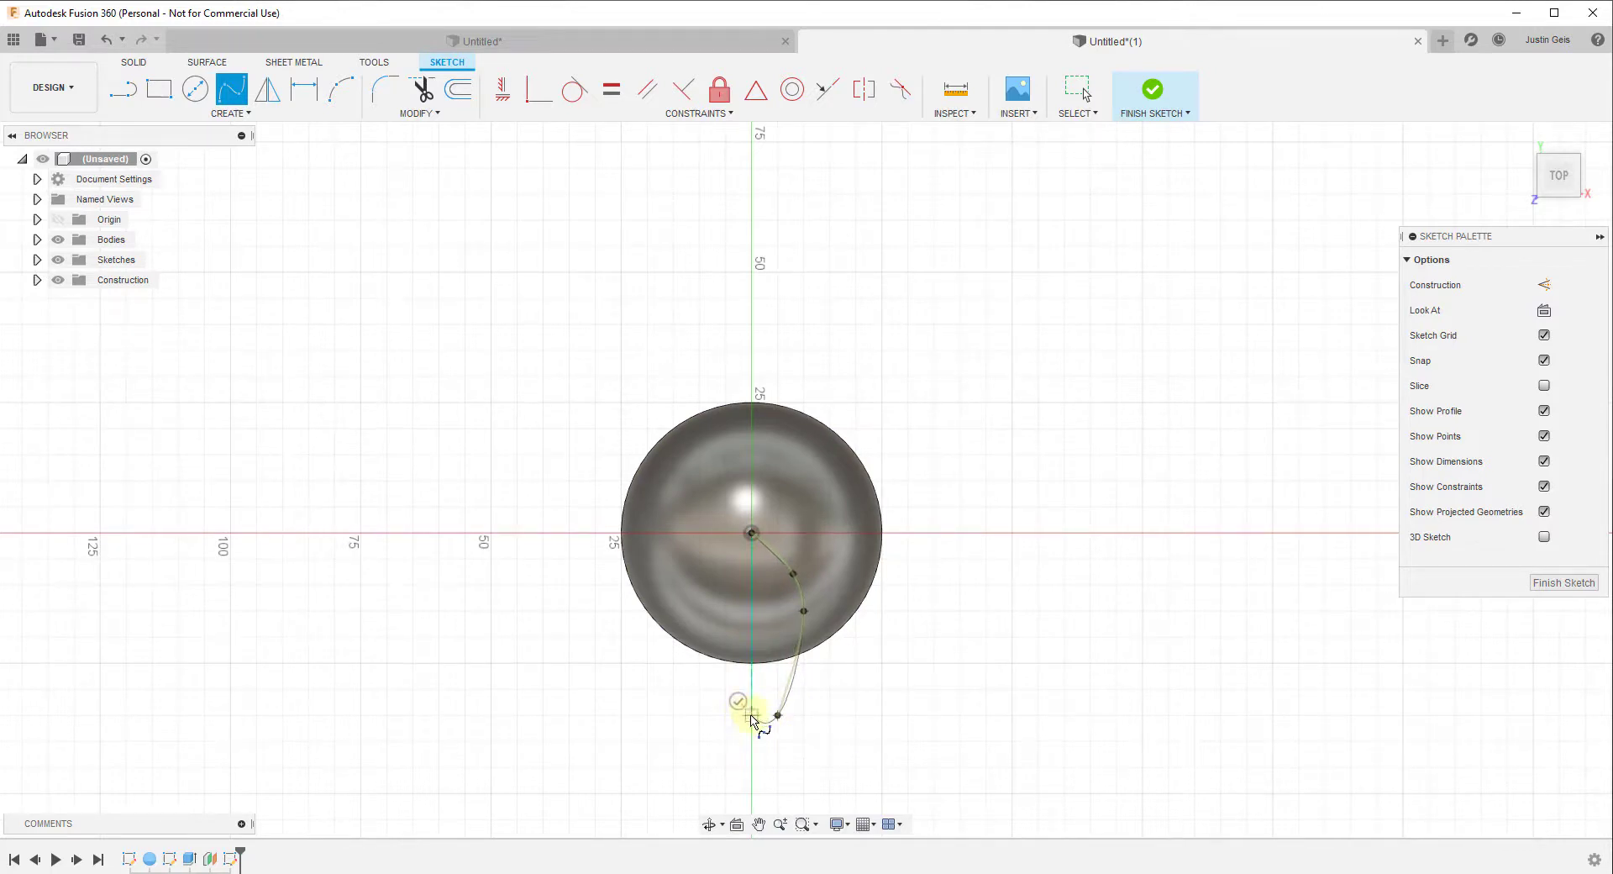
left_click(737, 701)
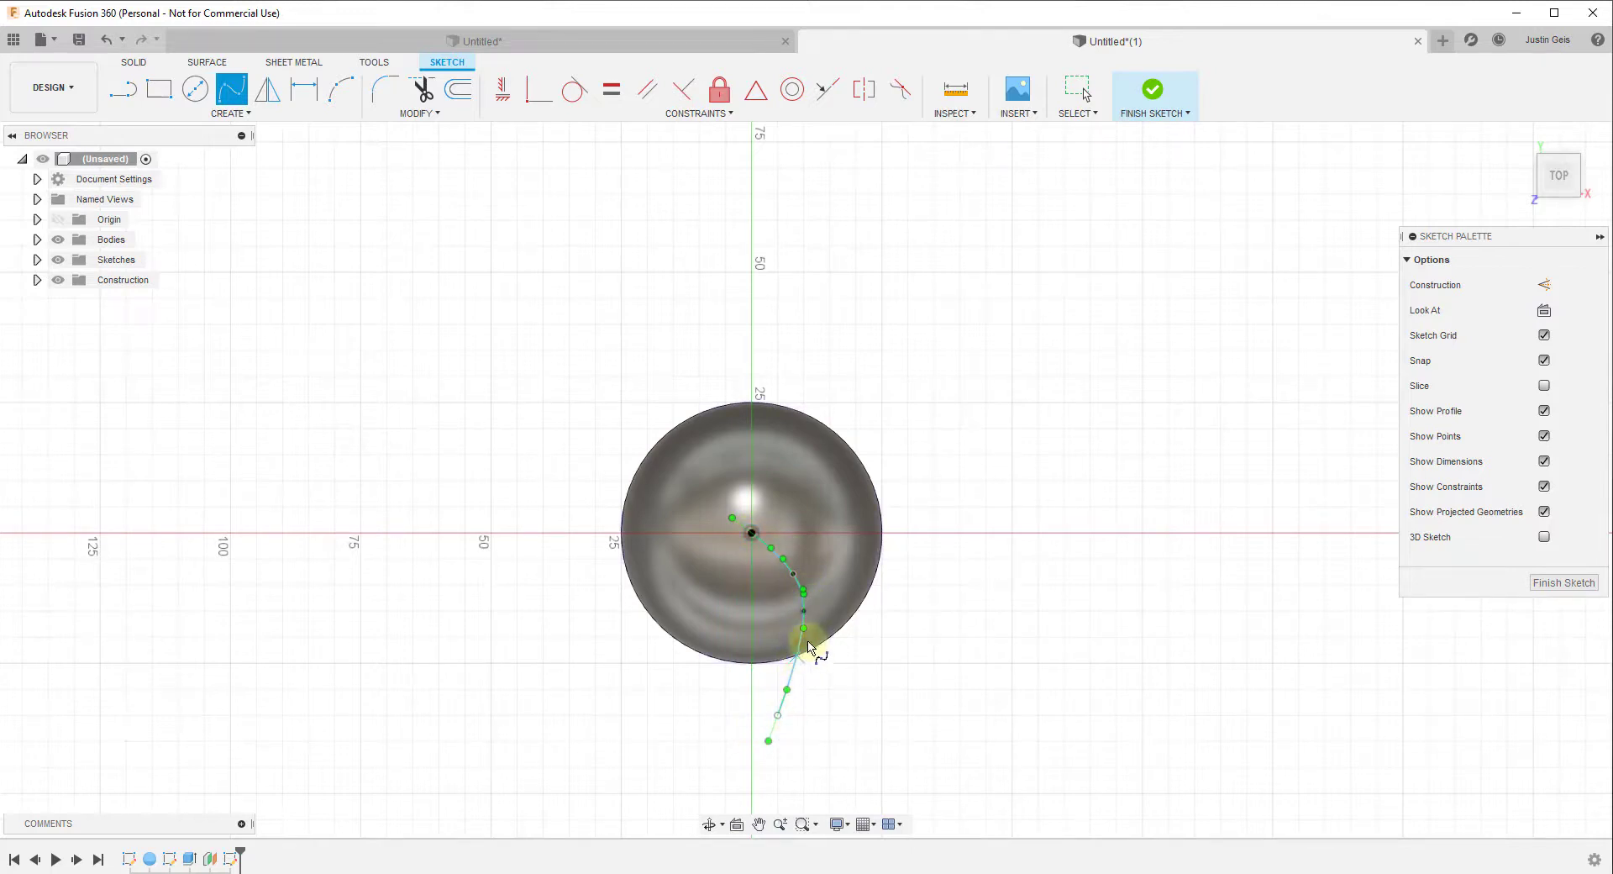
Offset the spline by about 1 mm toward the outer side of its curve.
scroll(814, 643, "up", 2)
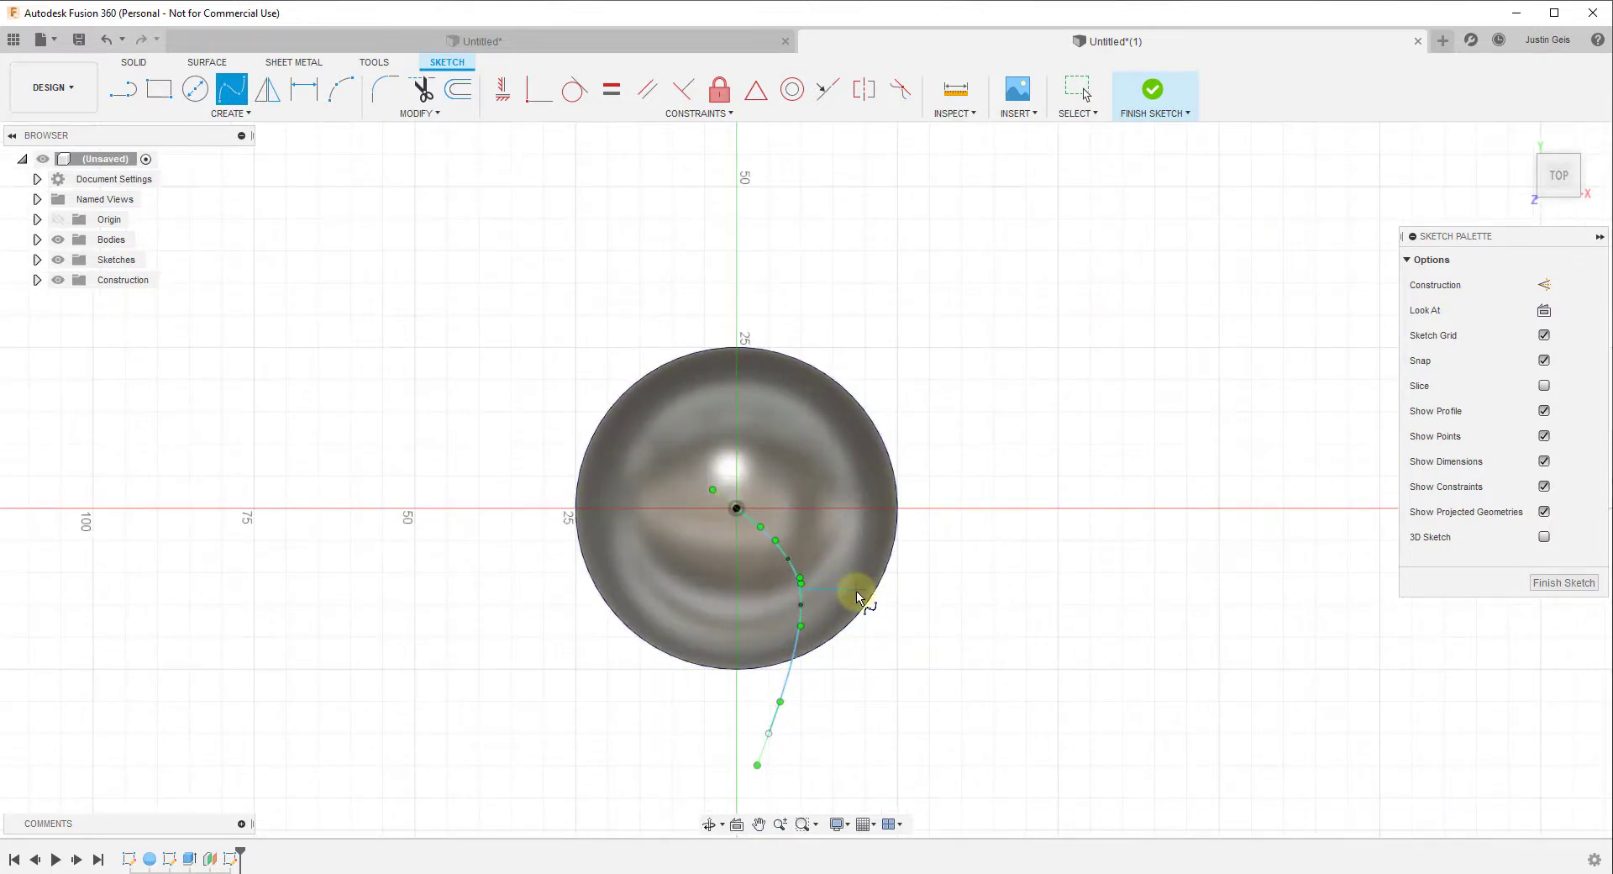
left_click(458, 89)
left_click(786, 562)
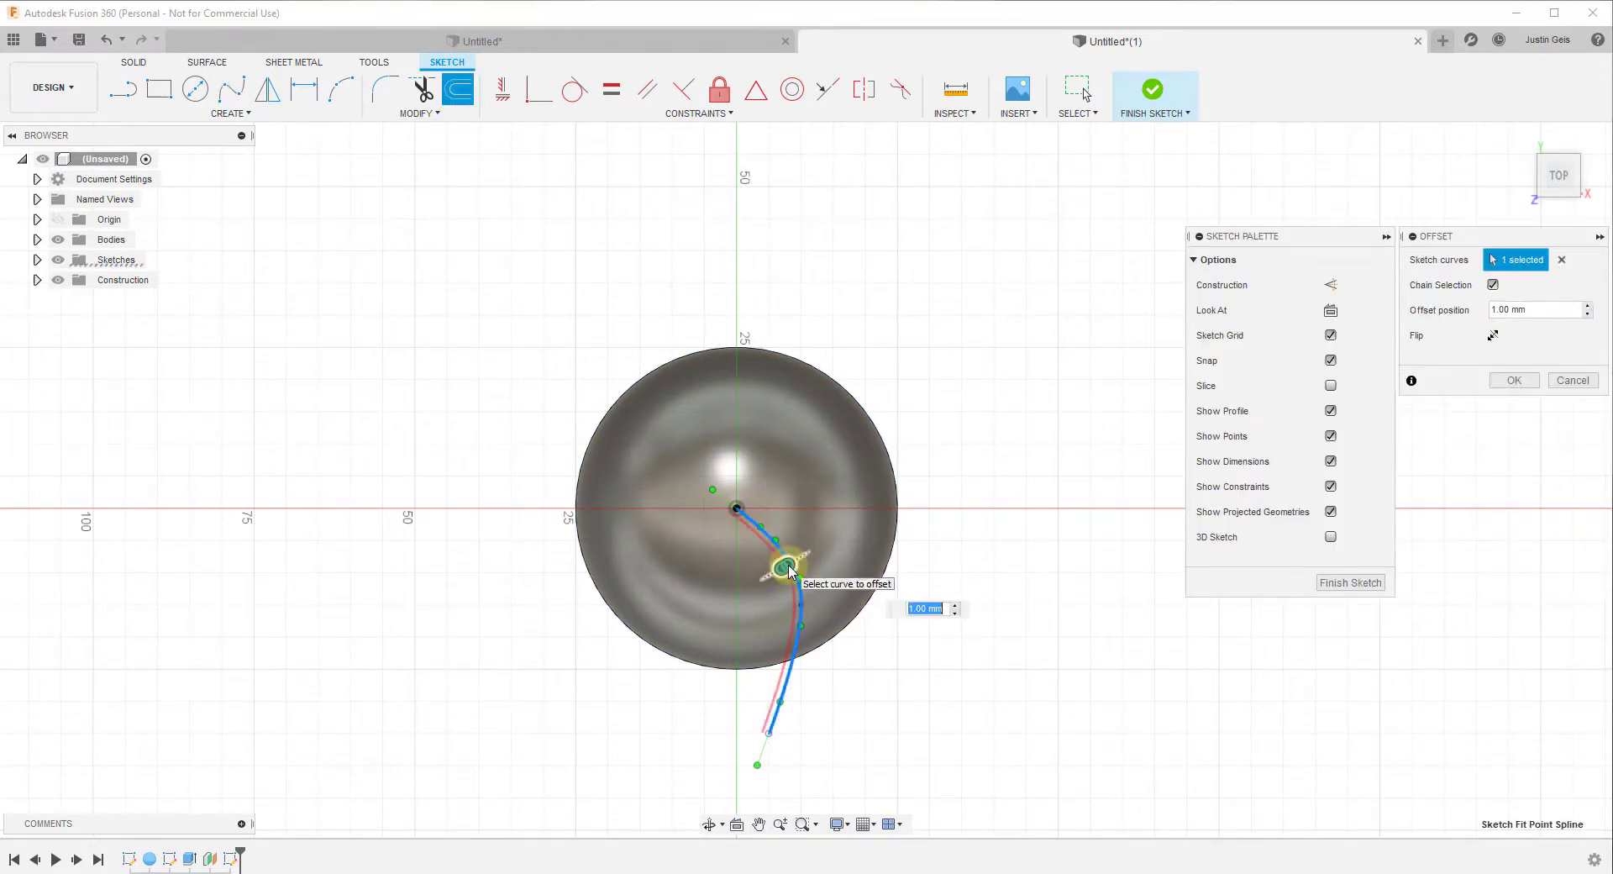
mouse_move(785, 563)
left_mouse_down()
mouse_move(889, 565)
mouse_move(756, 563)
mouse_move(800, 558)
left_mouse_up()
key("Return")
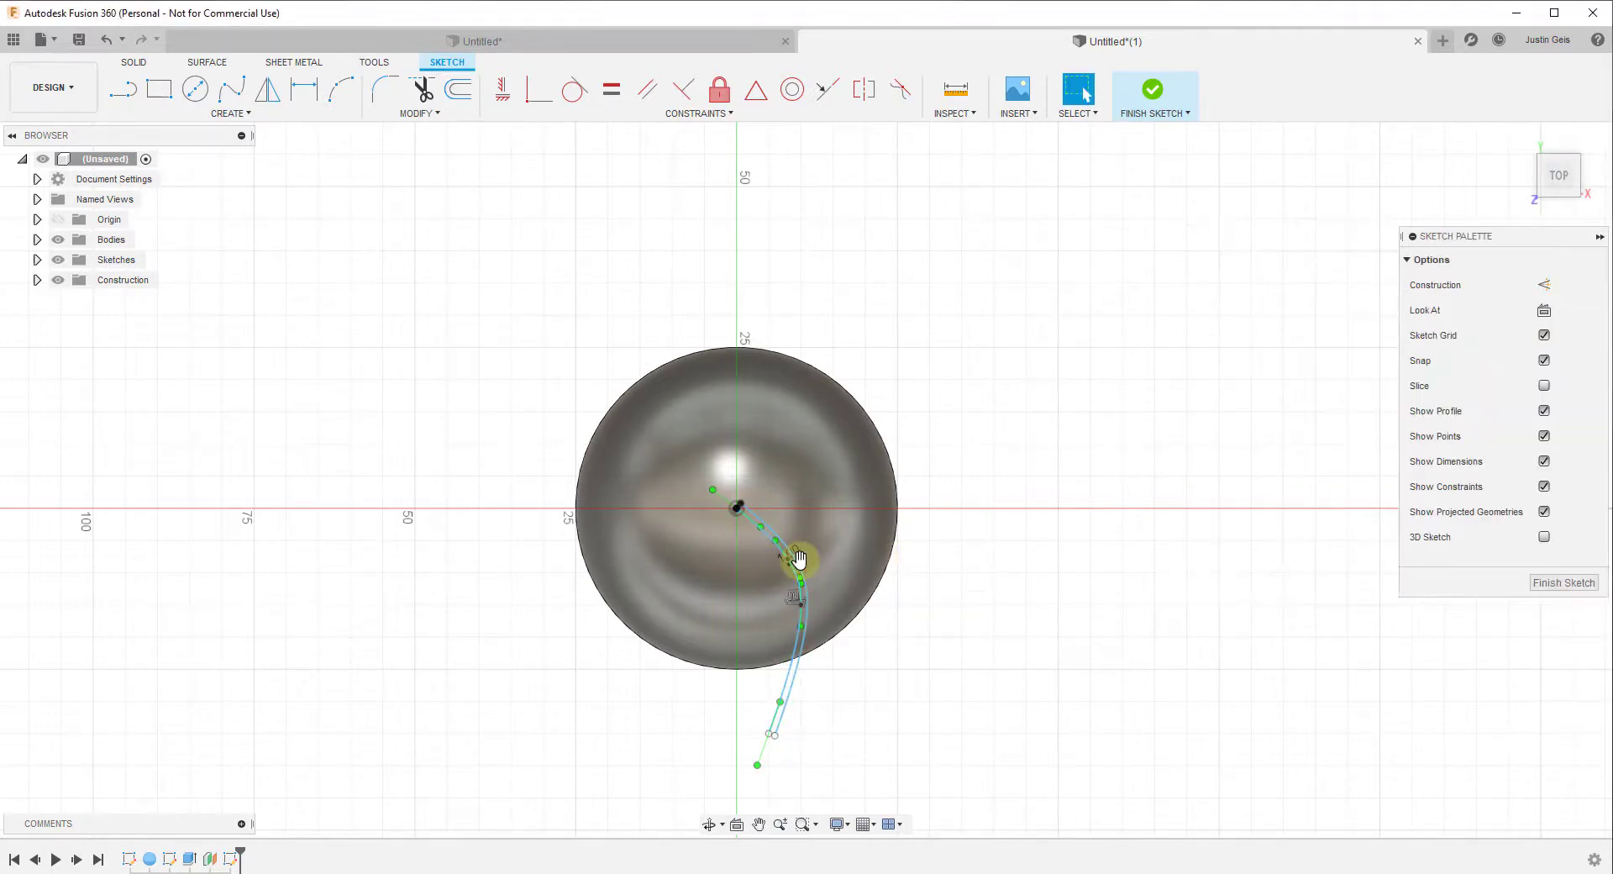
scroll(823, 570, "up", 5)
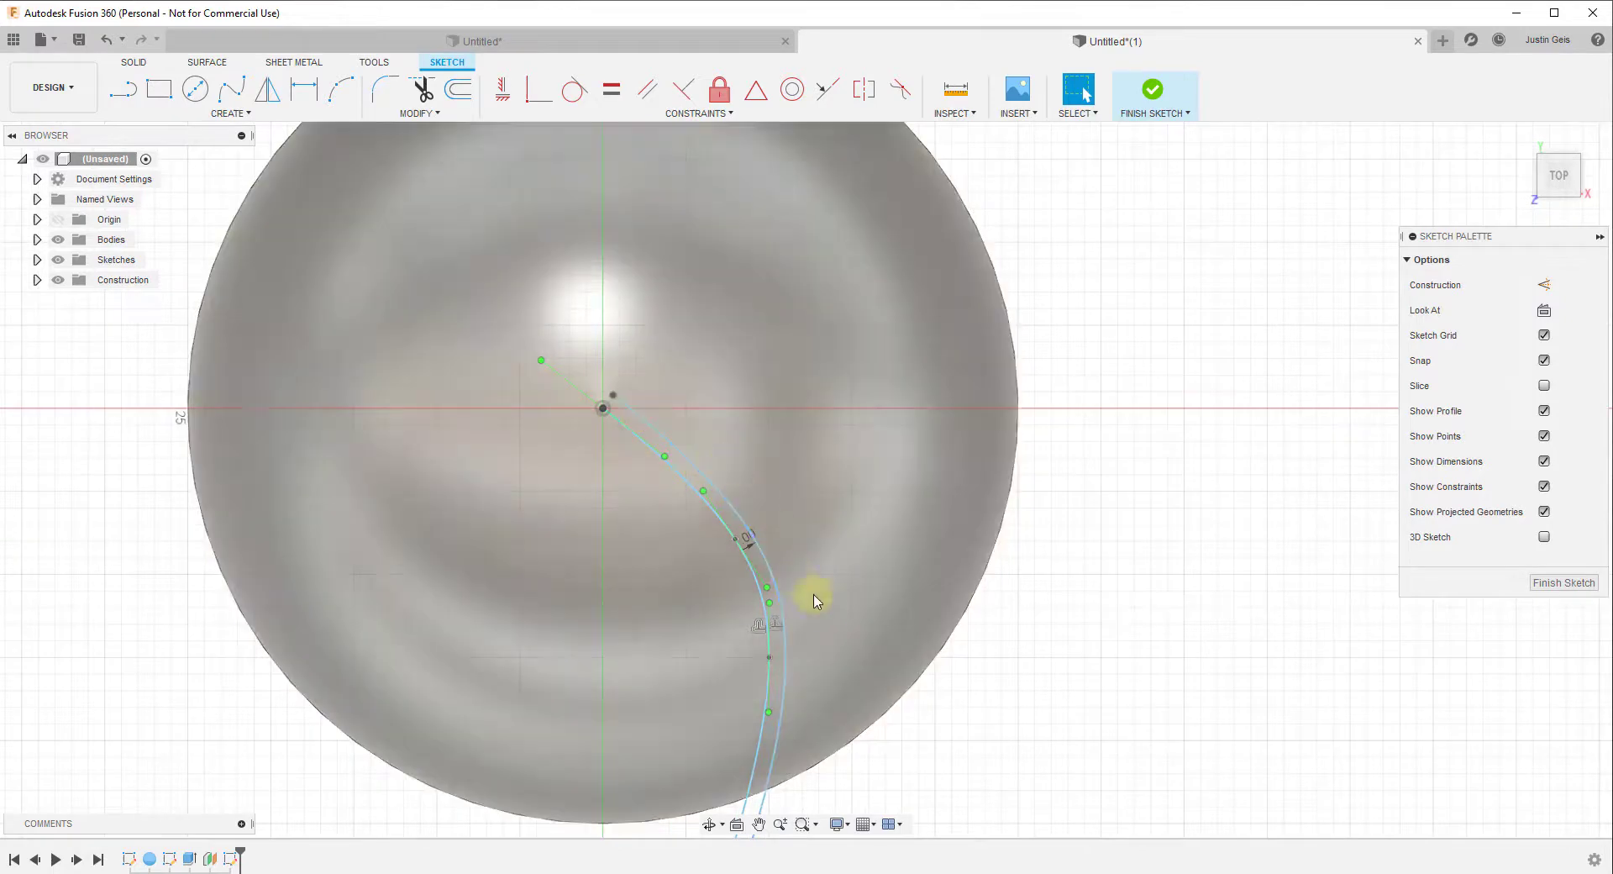
scroll(799, 396, "down", 4)
scroll(676, 405, "up", 5)
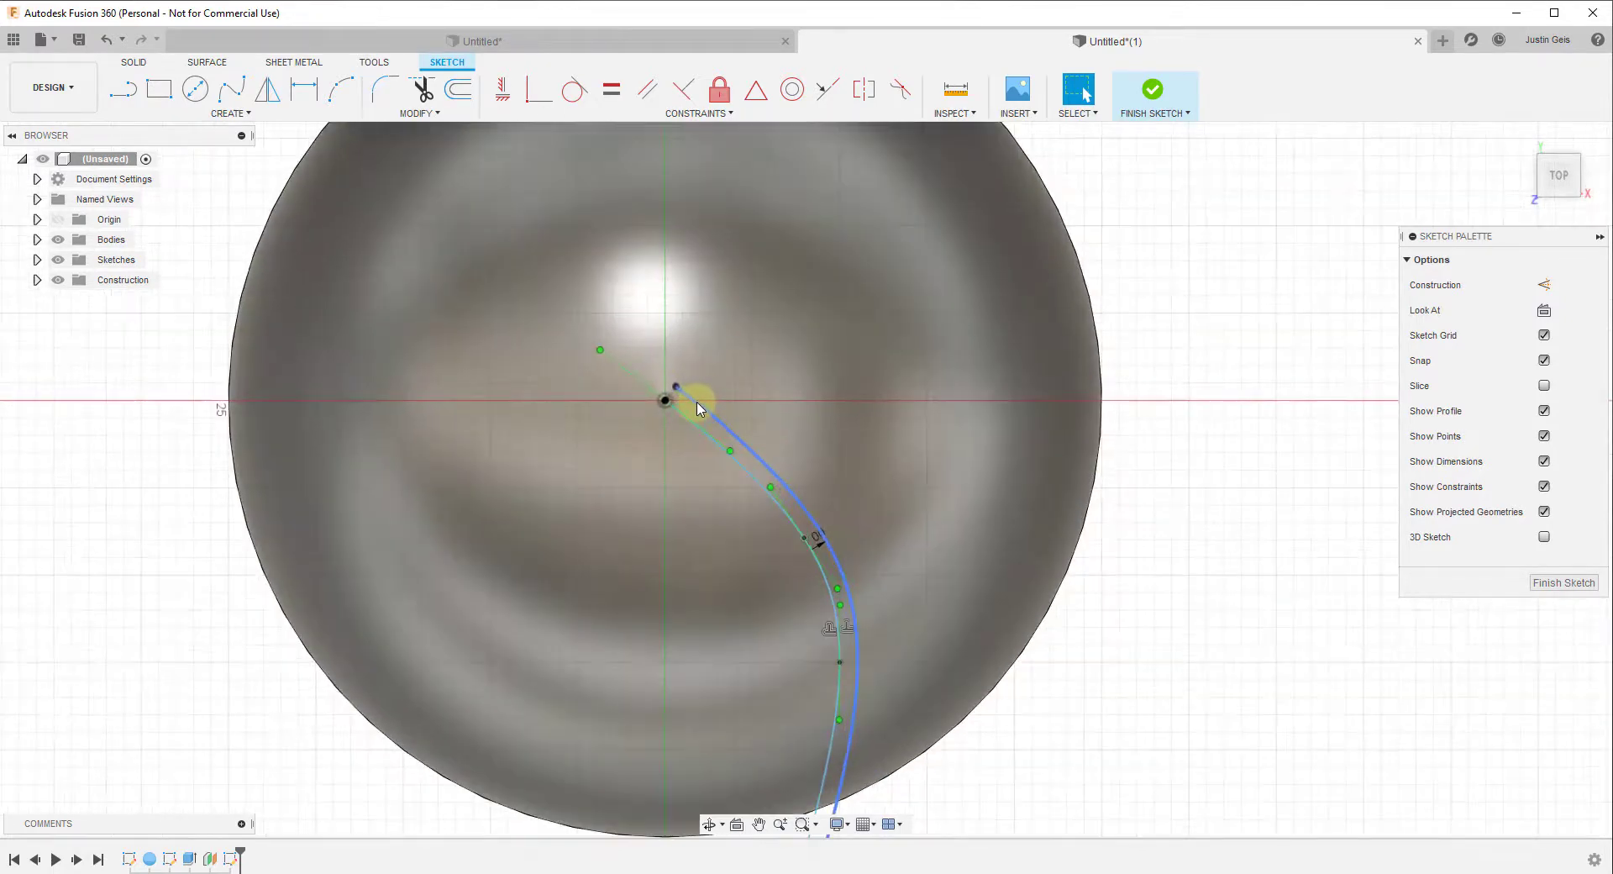
Close the strip with a short horizontal line from the origin to the offset curve and a line joining the far ends, and finish the sketch.
key("l")
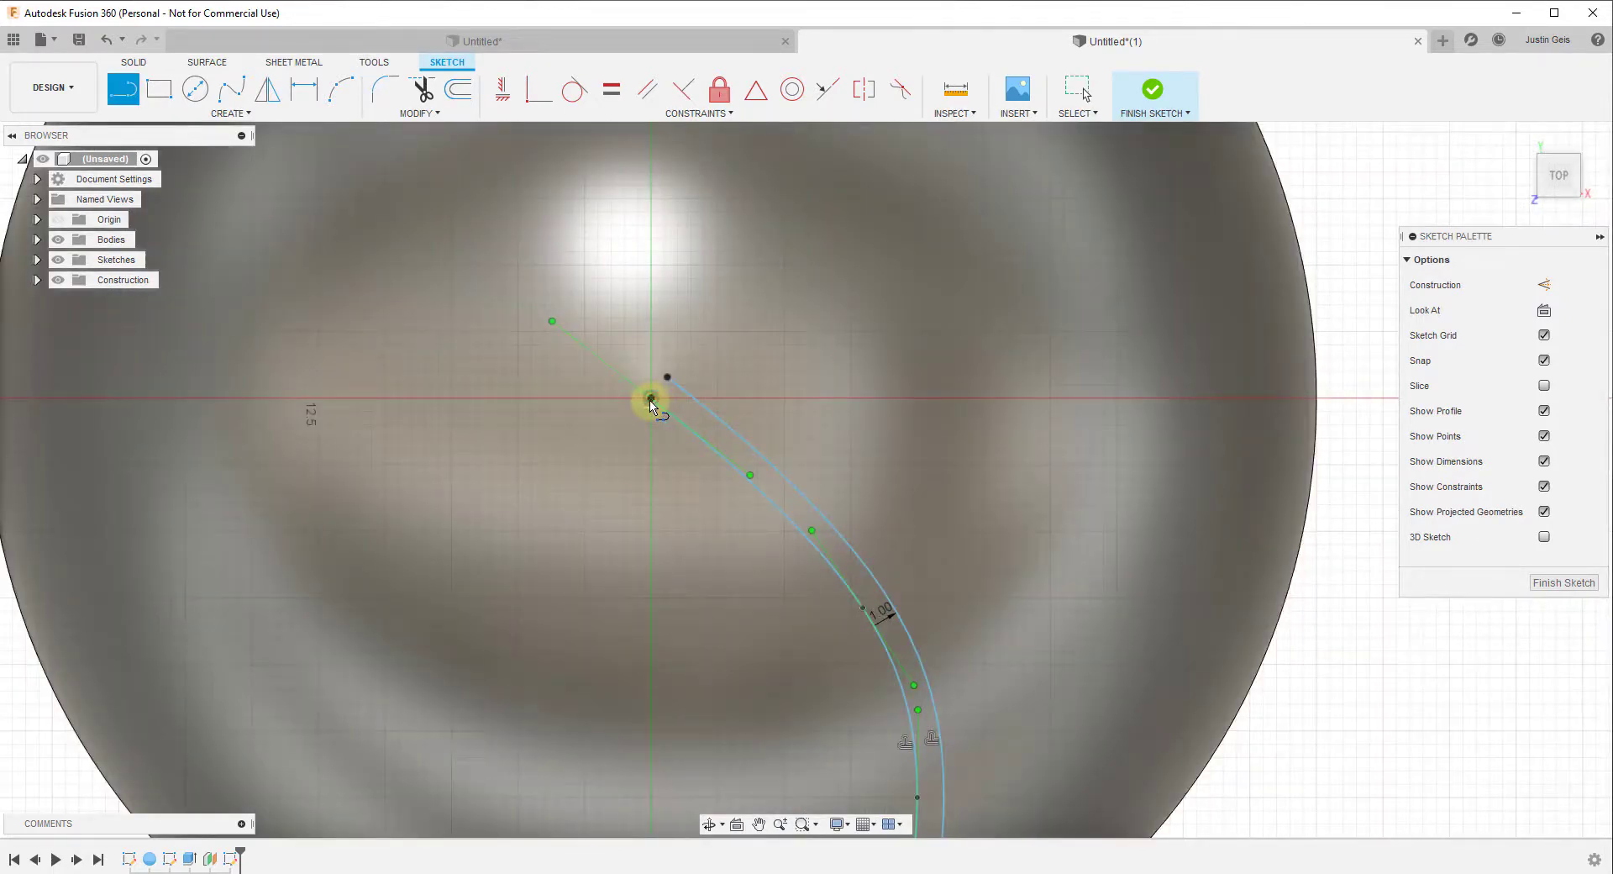
left_click(652, 399)
scroll(697, 404, "down", 5)
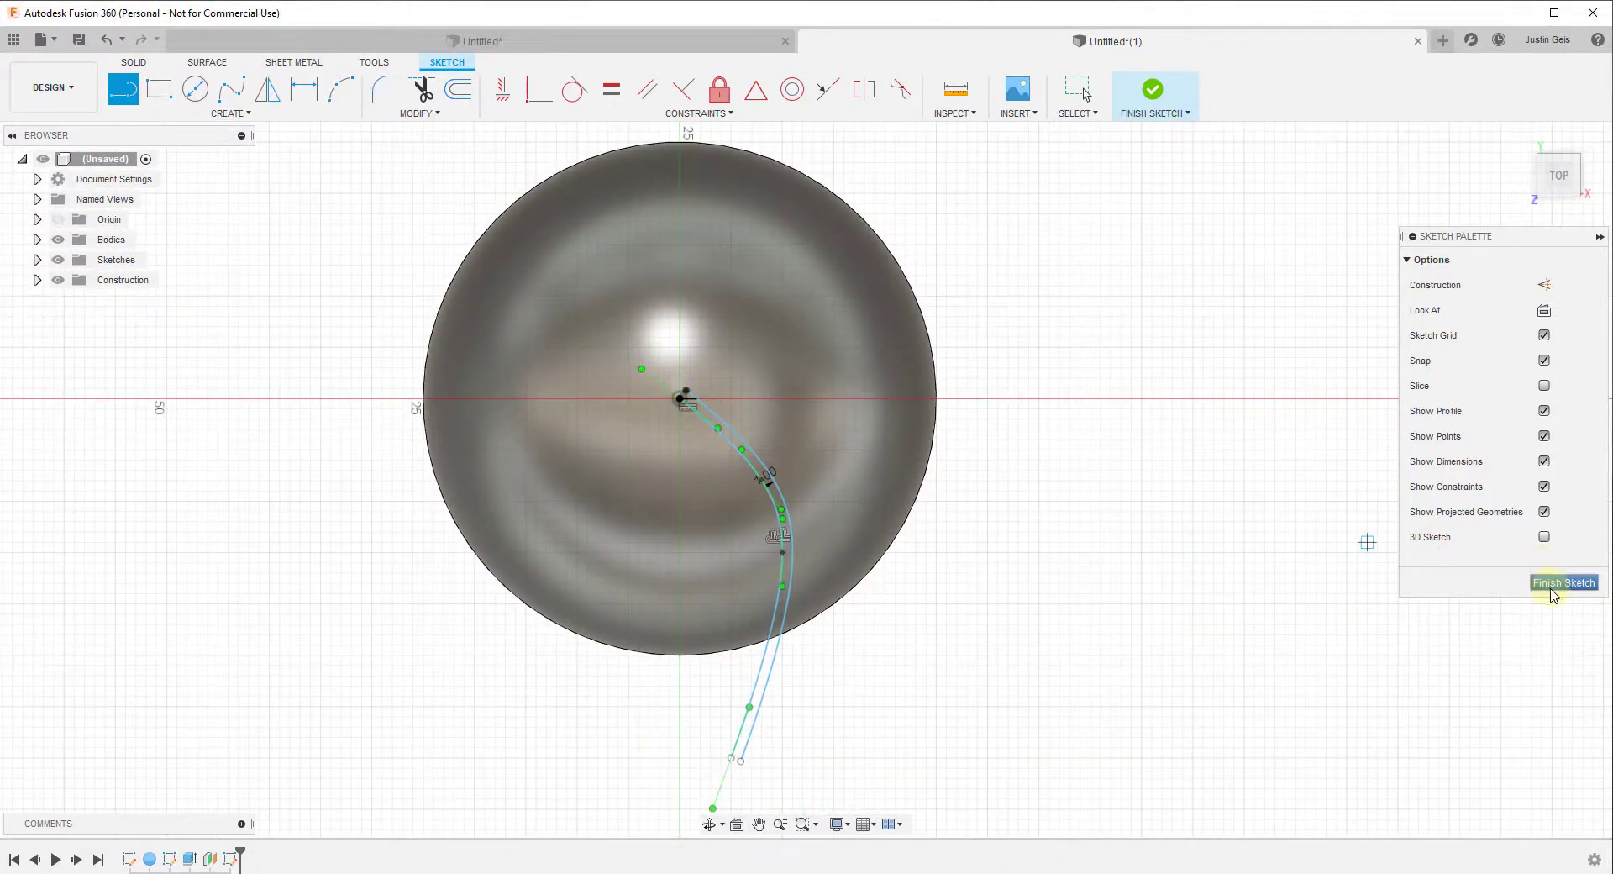
scroll(731, 760, "up", 2)
left_click(731, 759)
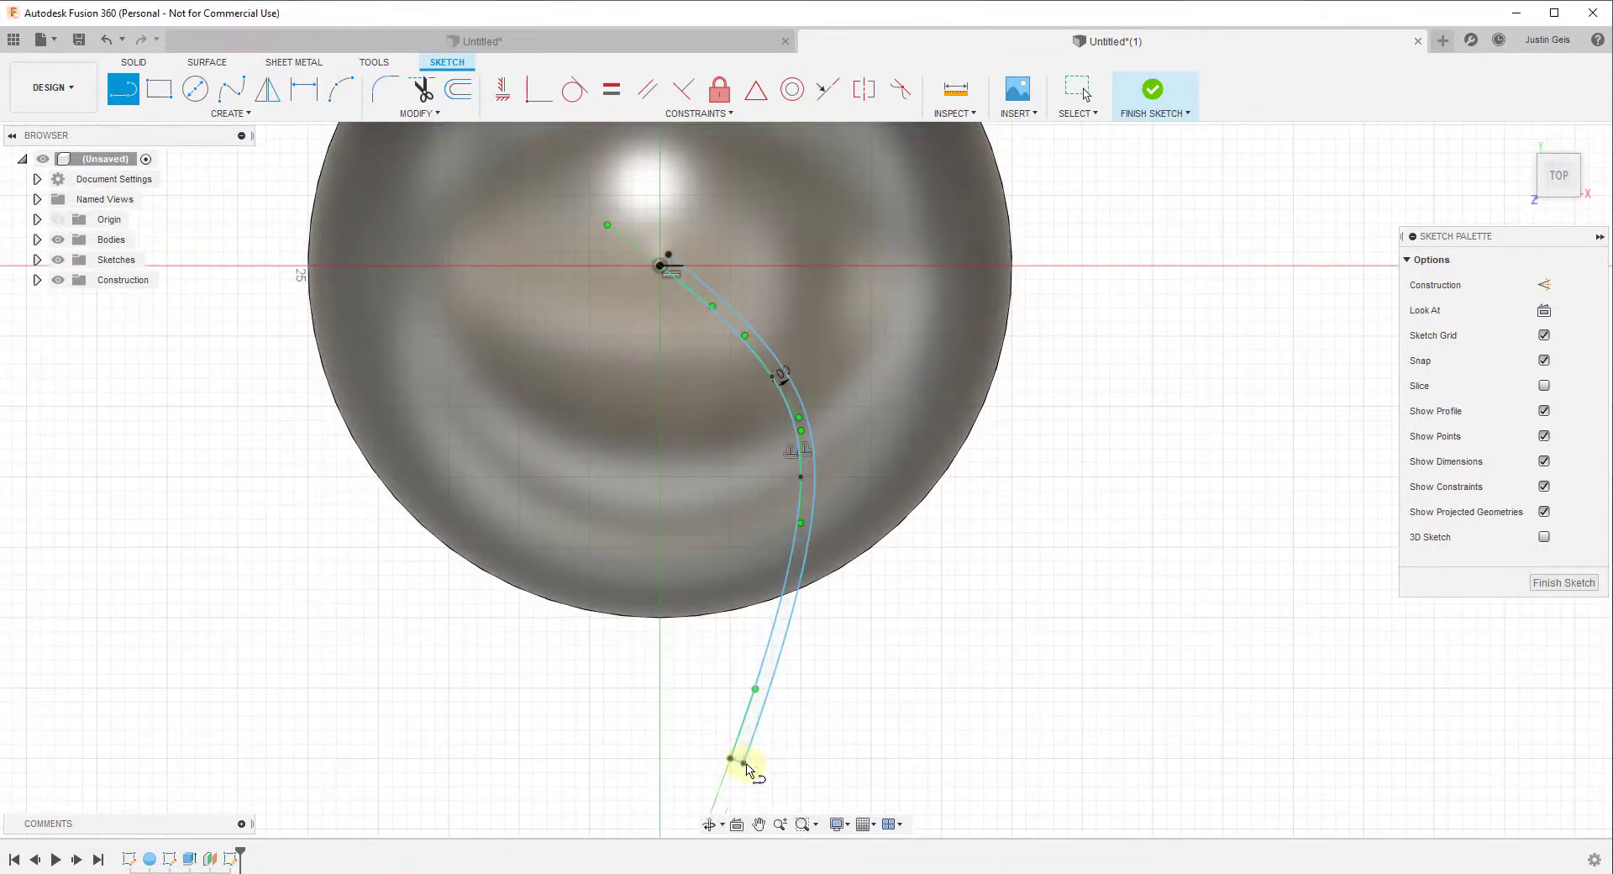
double_click(743, 763)
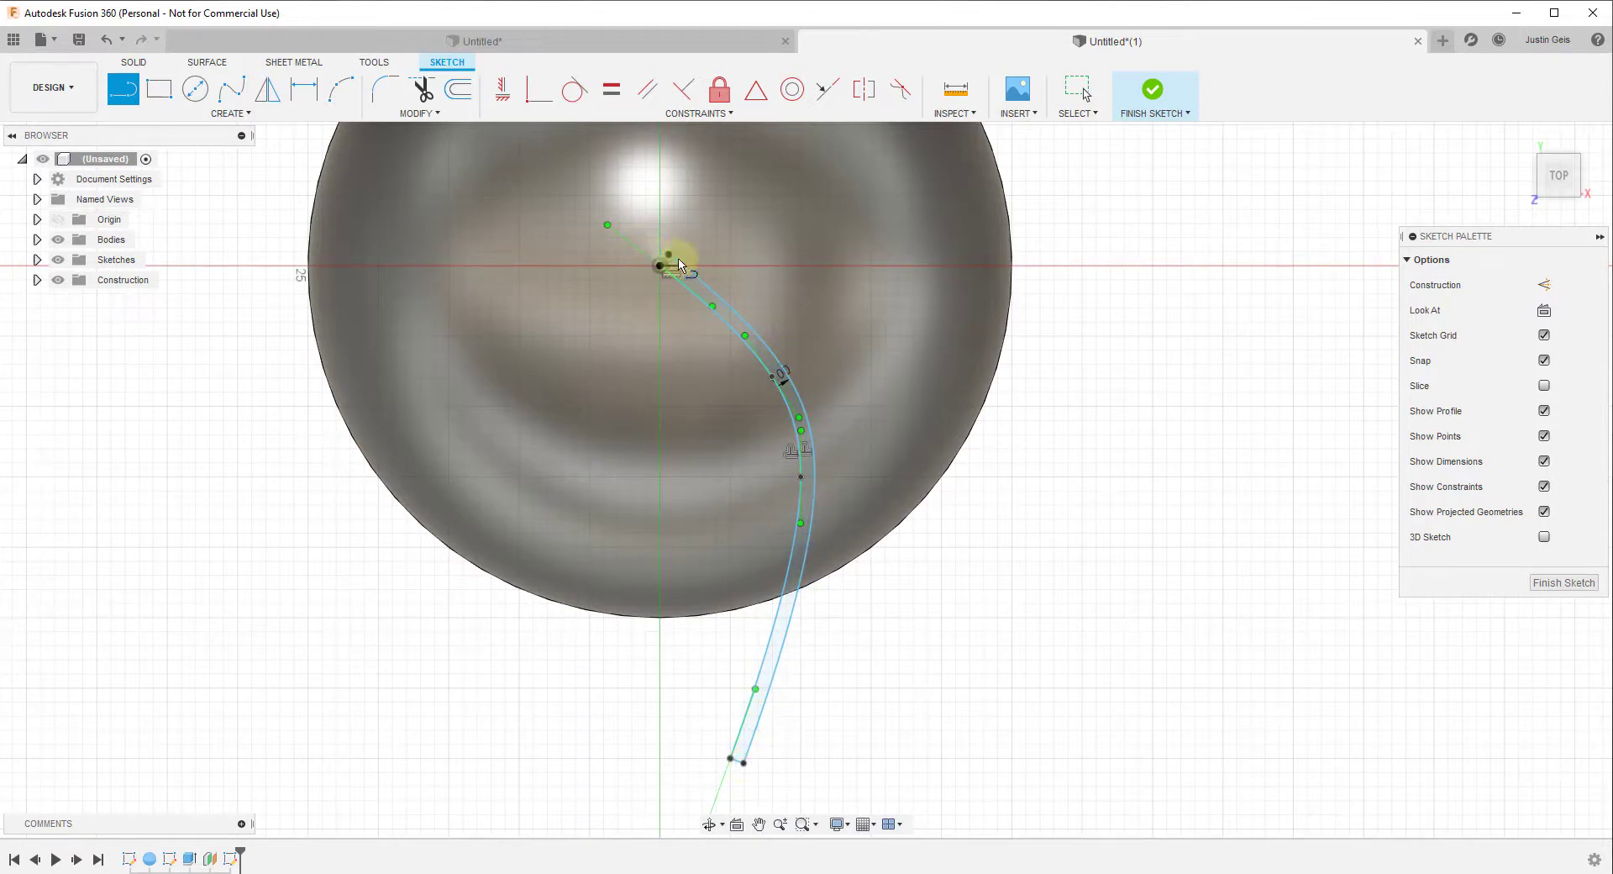
left_click(1560, 583)
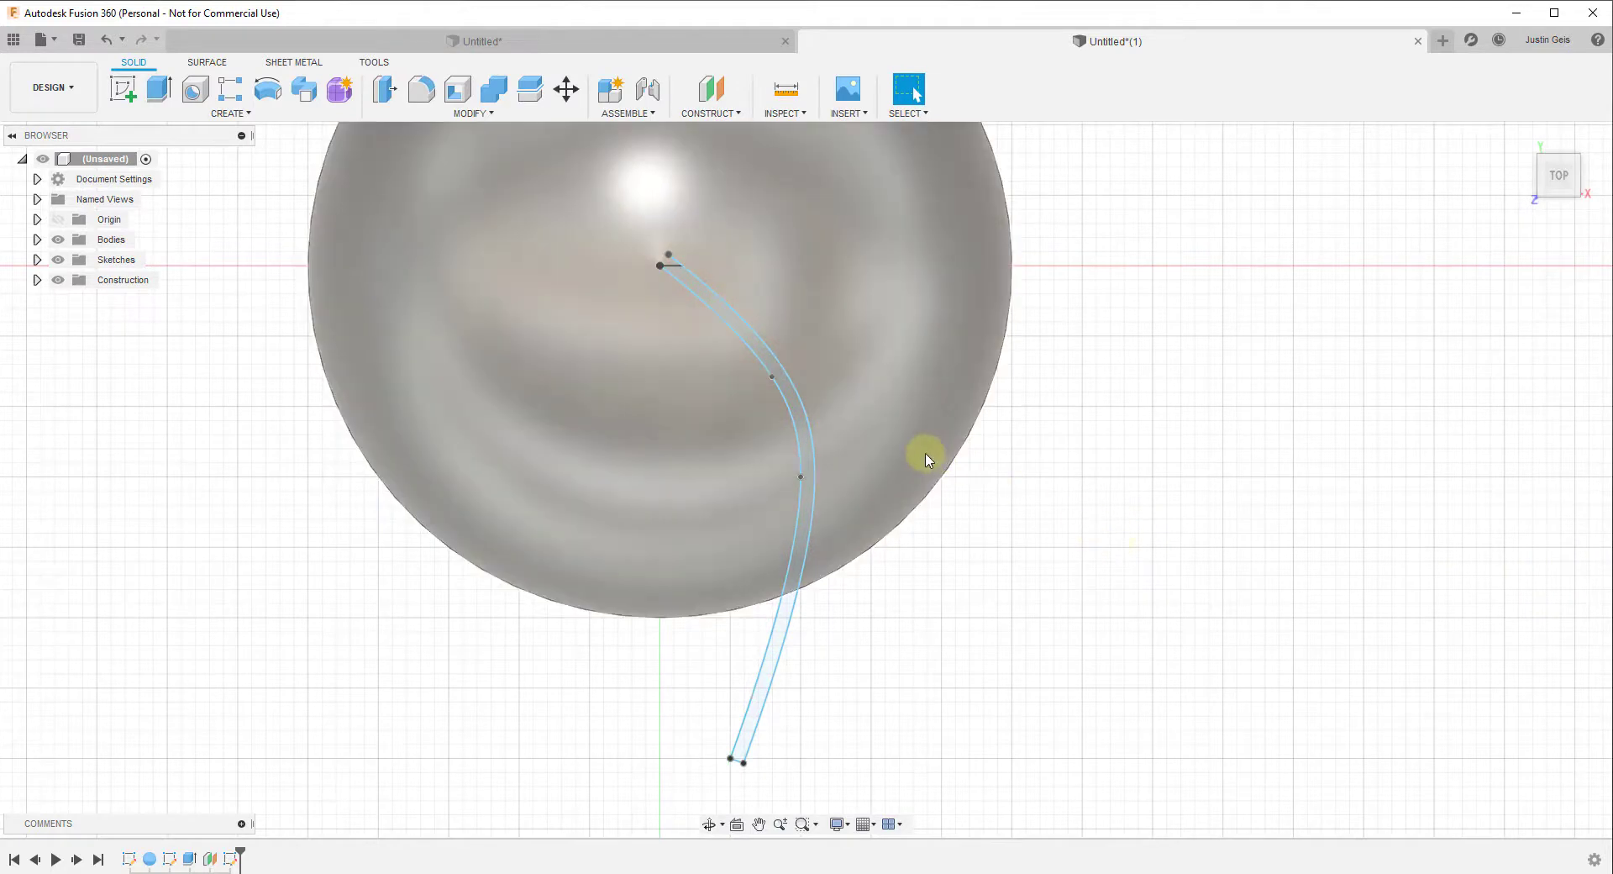
Extrude the curved strip profile about 39.5 mm downward through the dome with the Intersect operation.
left_click(802, 435)
left_click(158, 89)
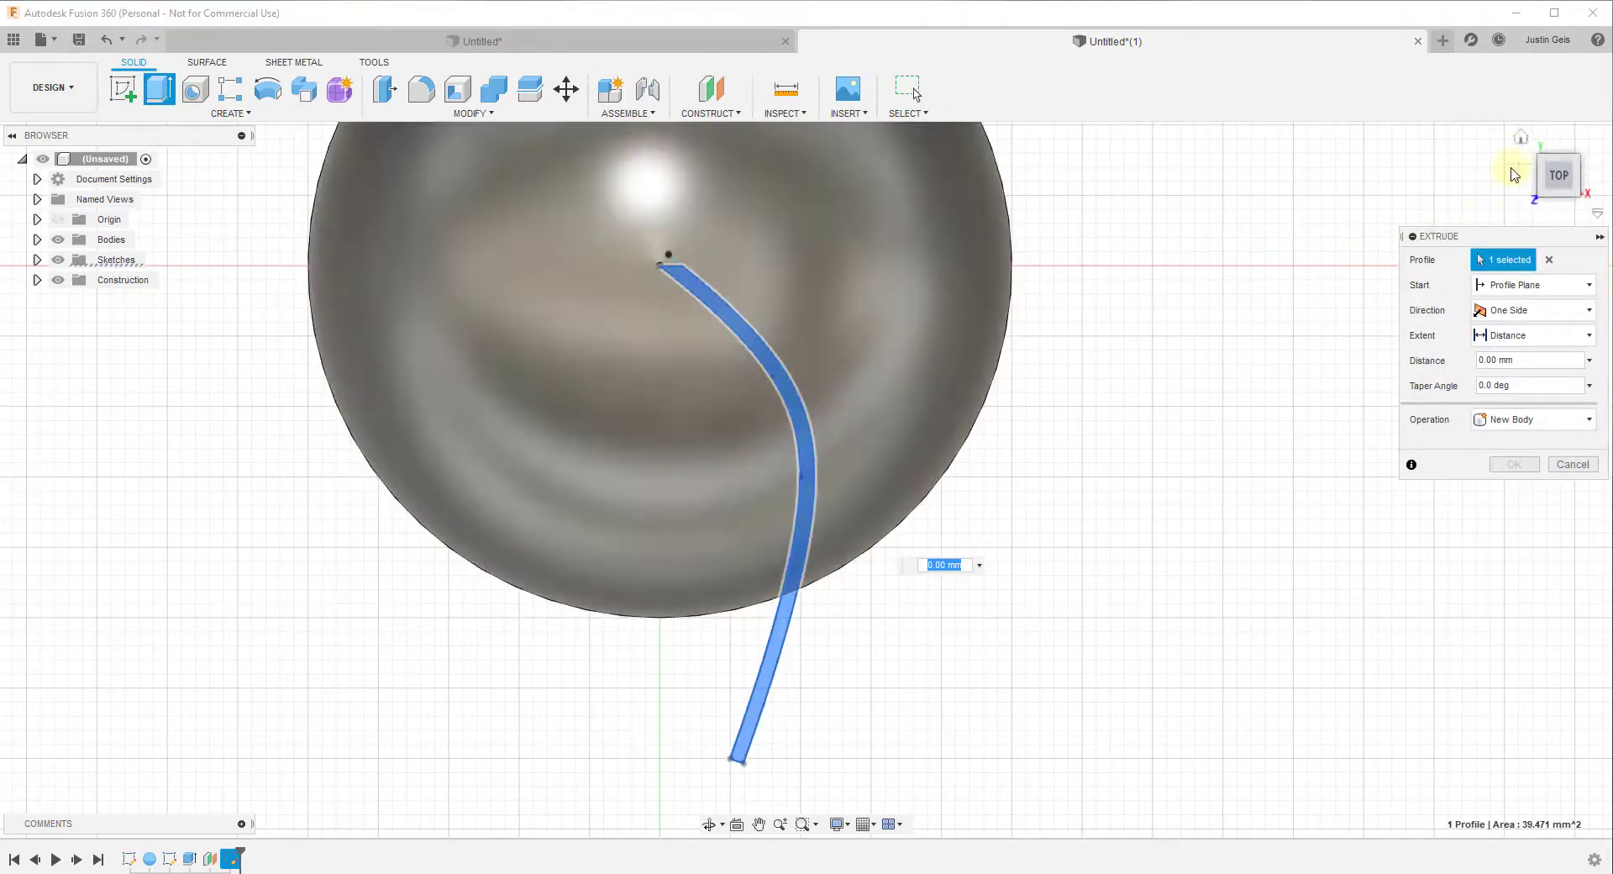
left_click(1522, 139)
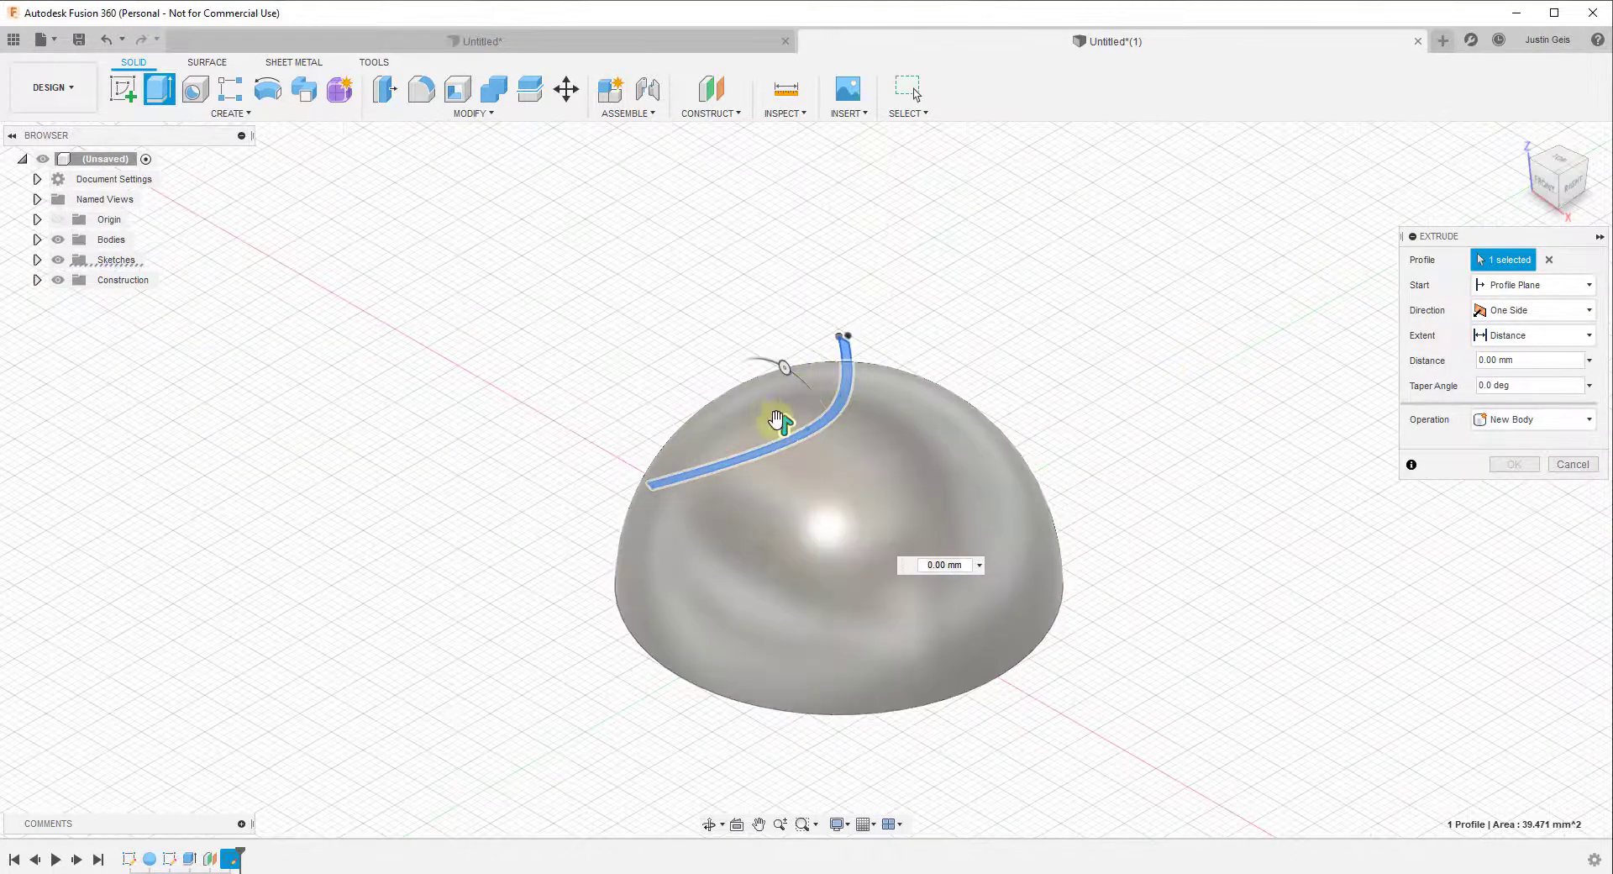
left_click_drag(784, 424, 812, 715)
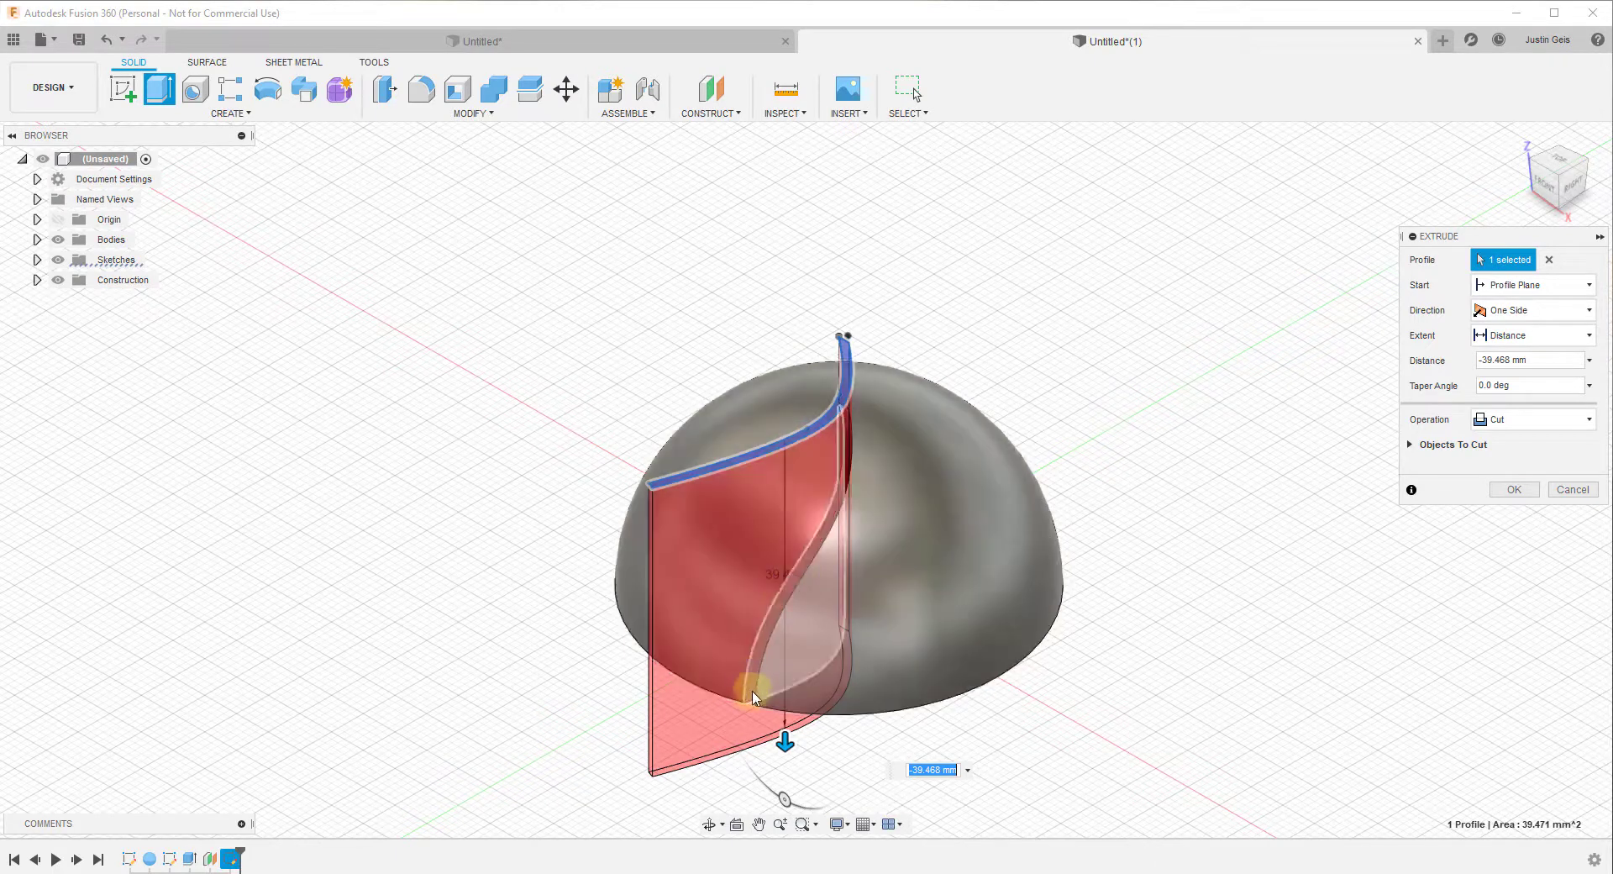
left_click(1480, 425)
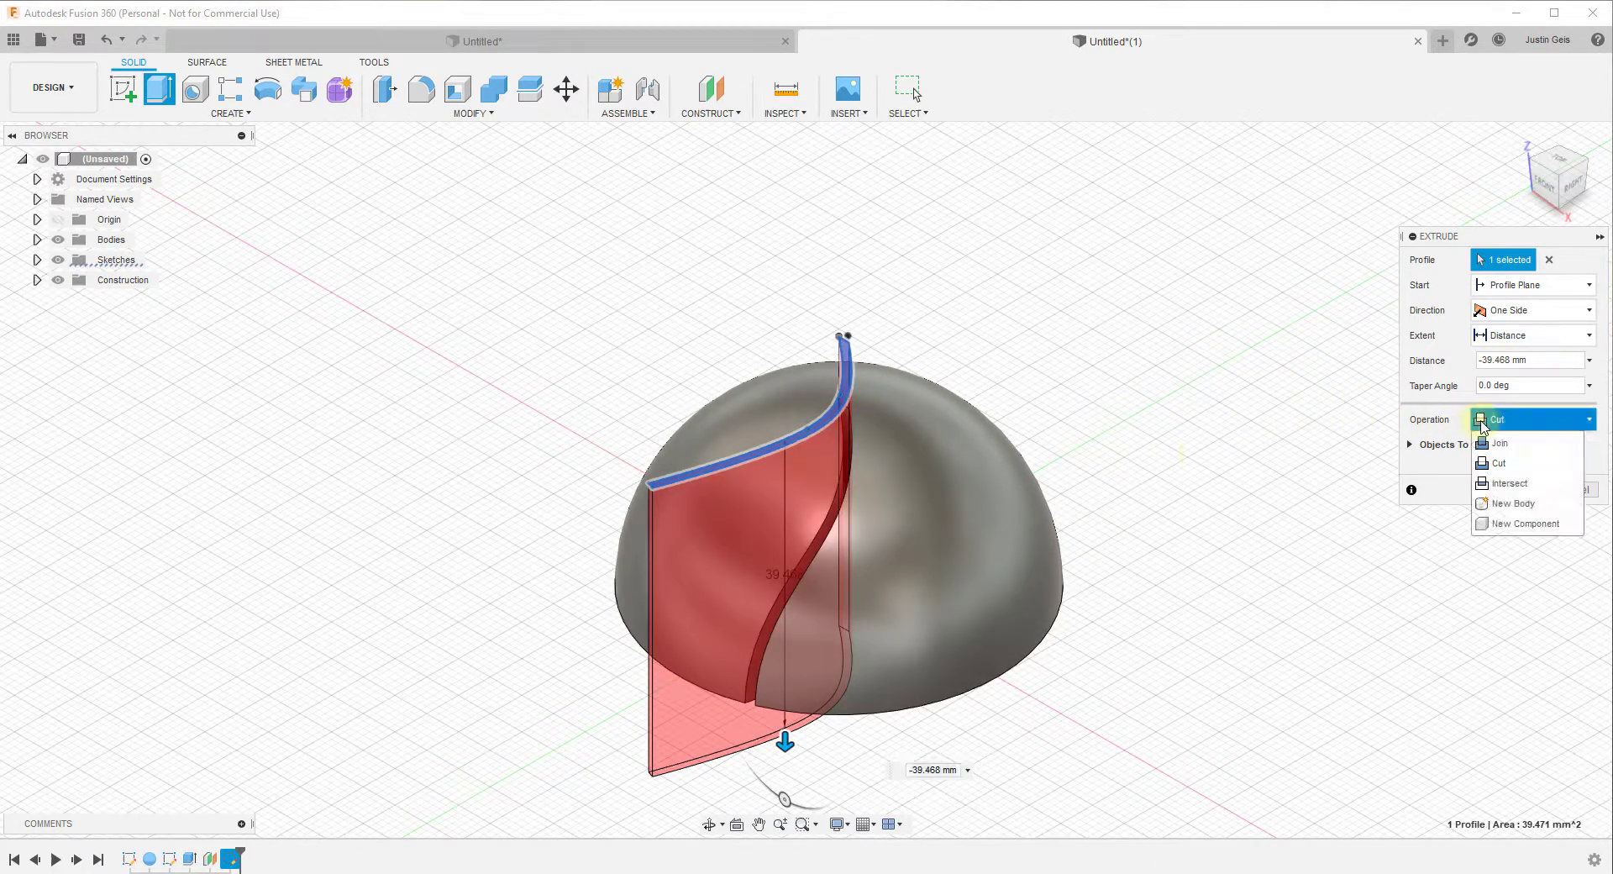
left_click(1523, 485)
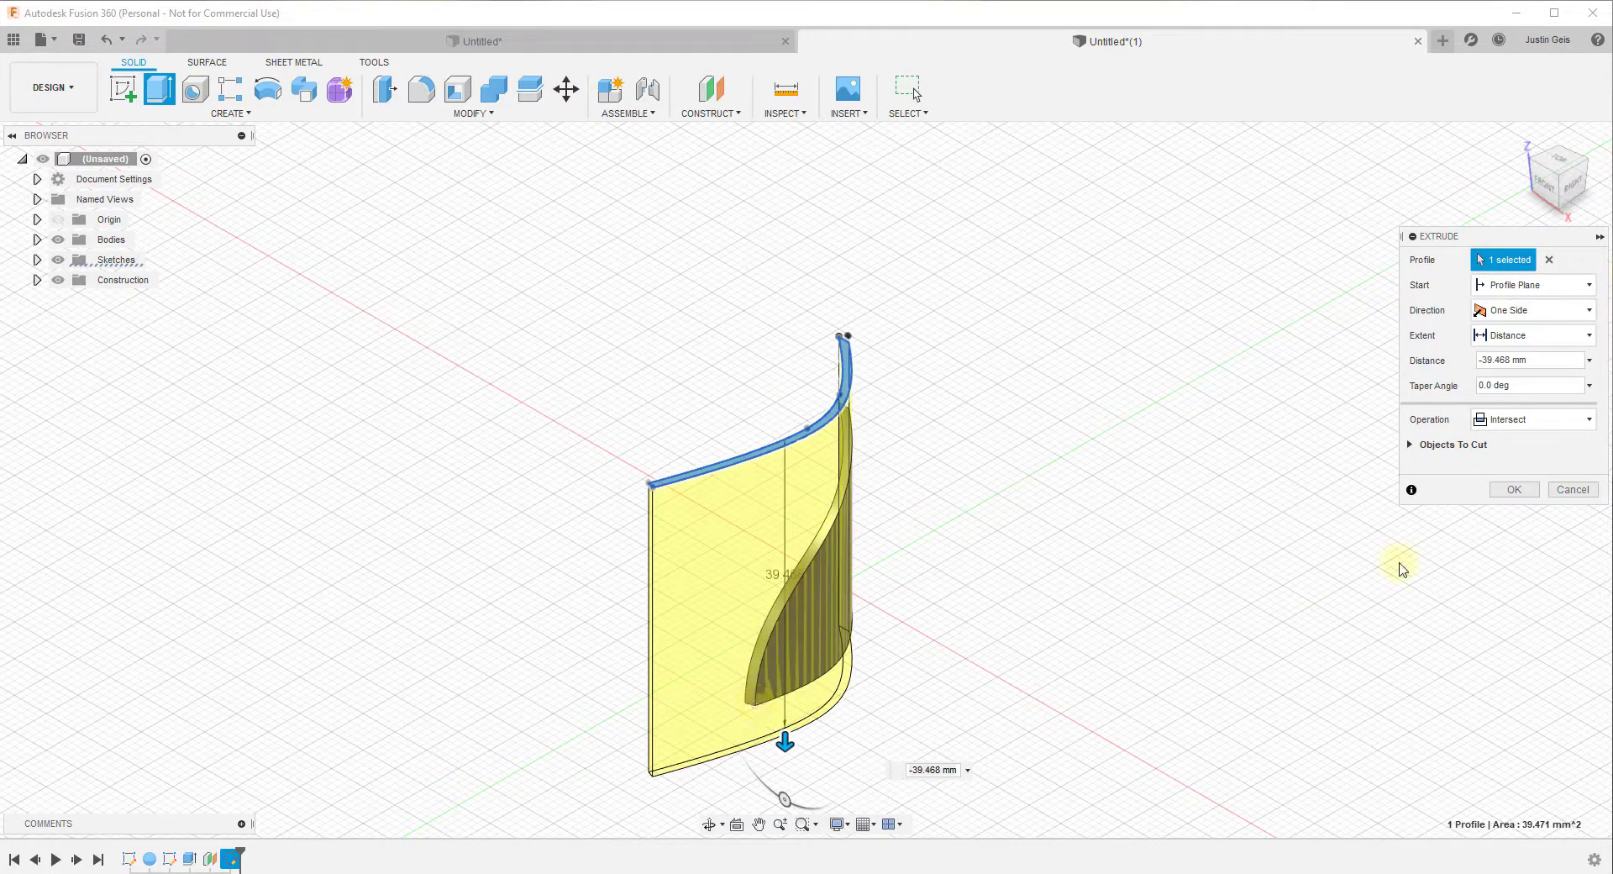
left_click(1510, 490)
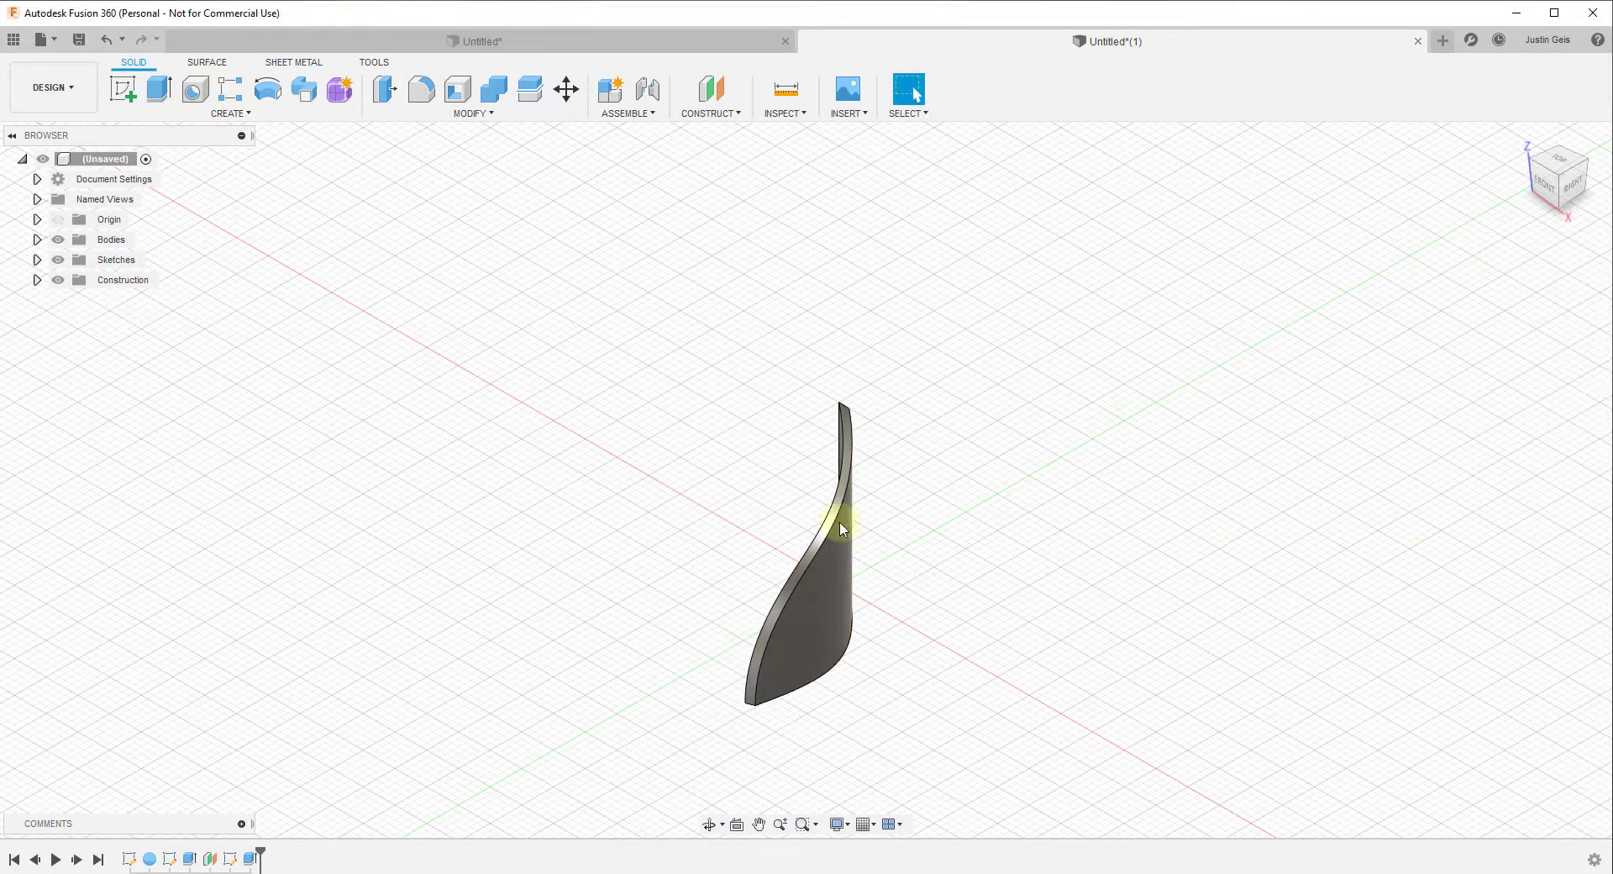
Start a circular pattern of bodies with the curved blade body as its object.
left_click(840, 576)
left_click(37, 240)
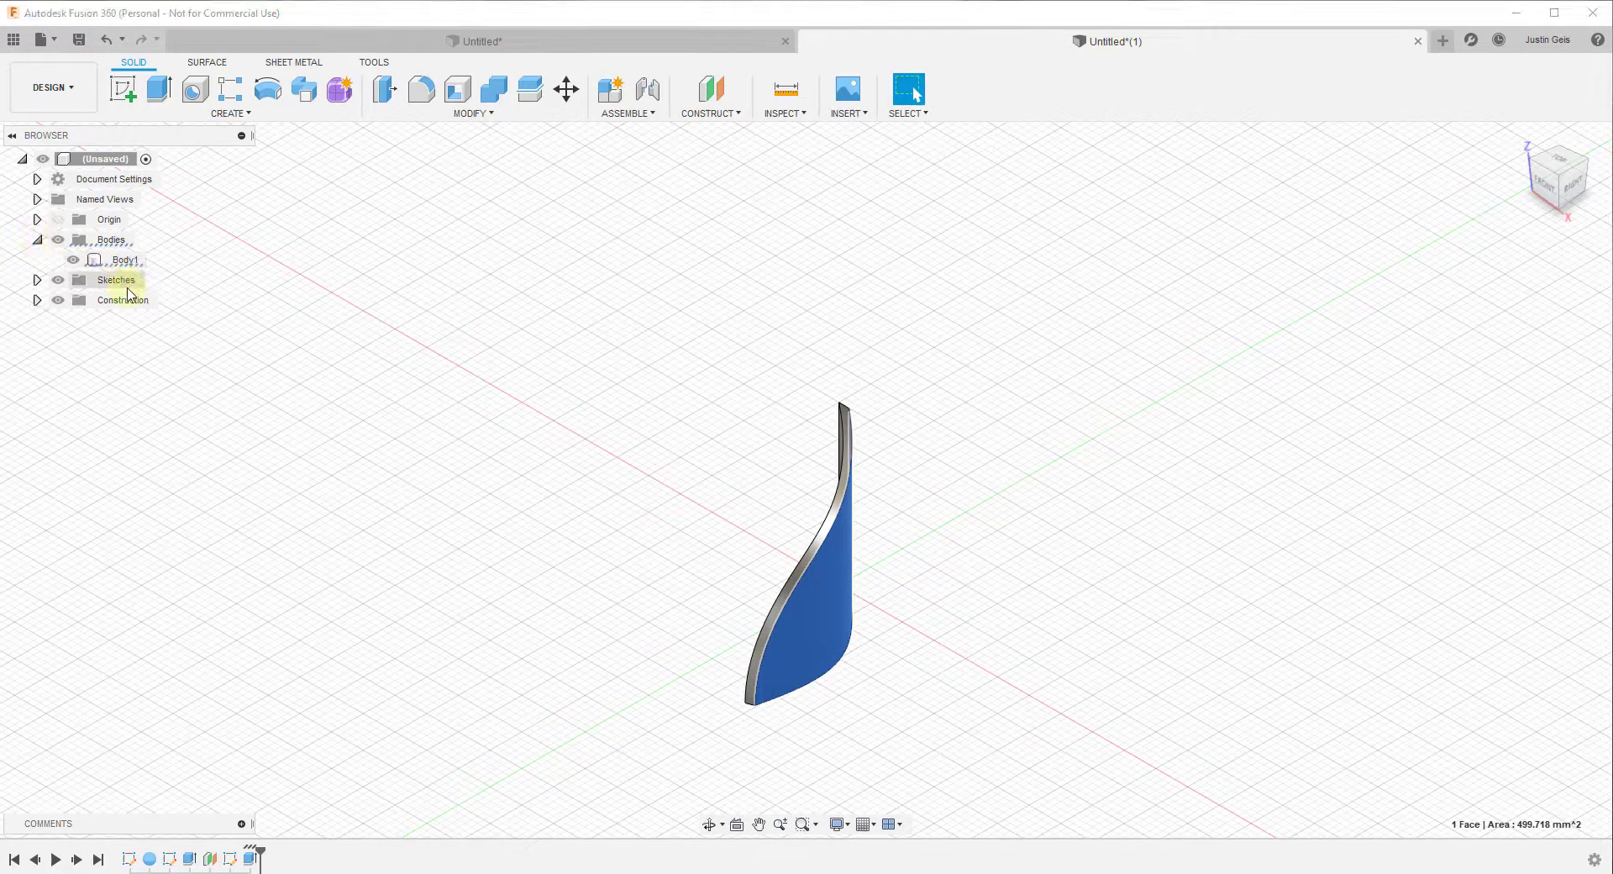
left_click(126, 260)
scroll(893, 515, "up", 3)
middle_click_drag(893, 515, 774, 461, "shift")
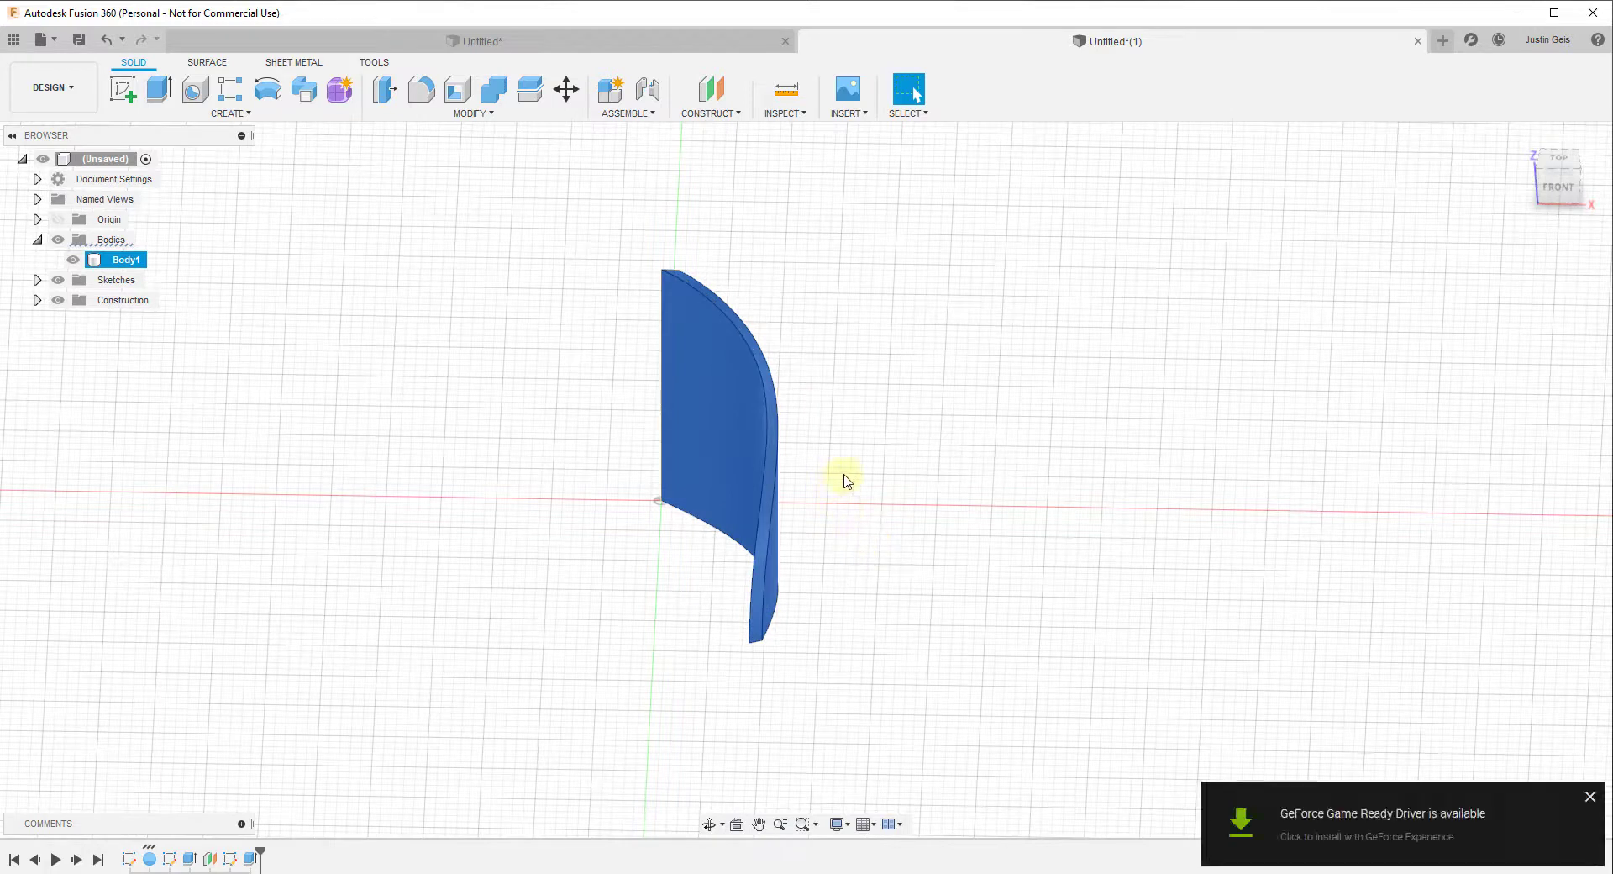
left_click(1589, 798)
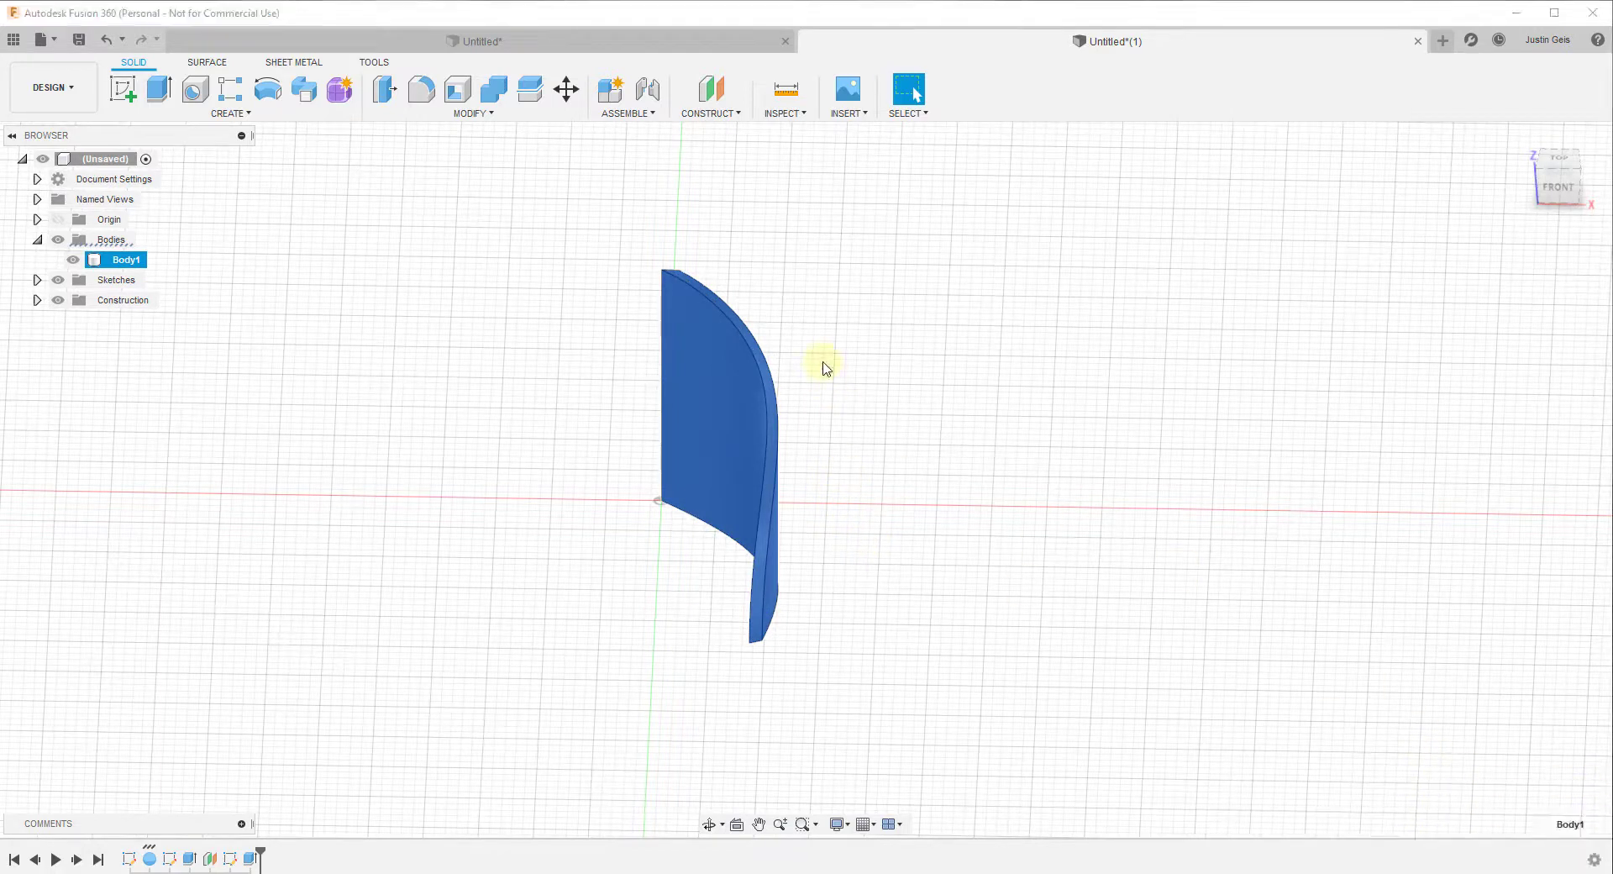
left_click(192, 114)
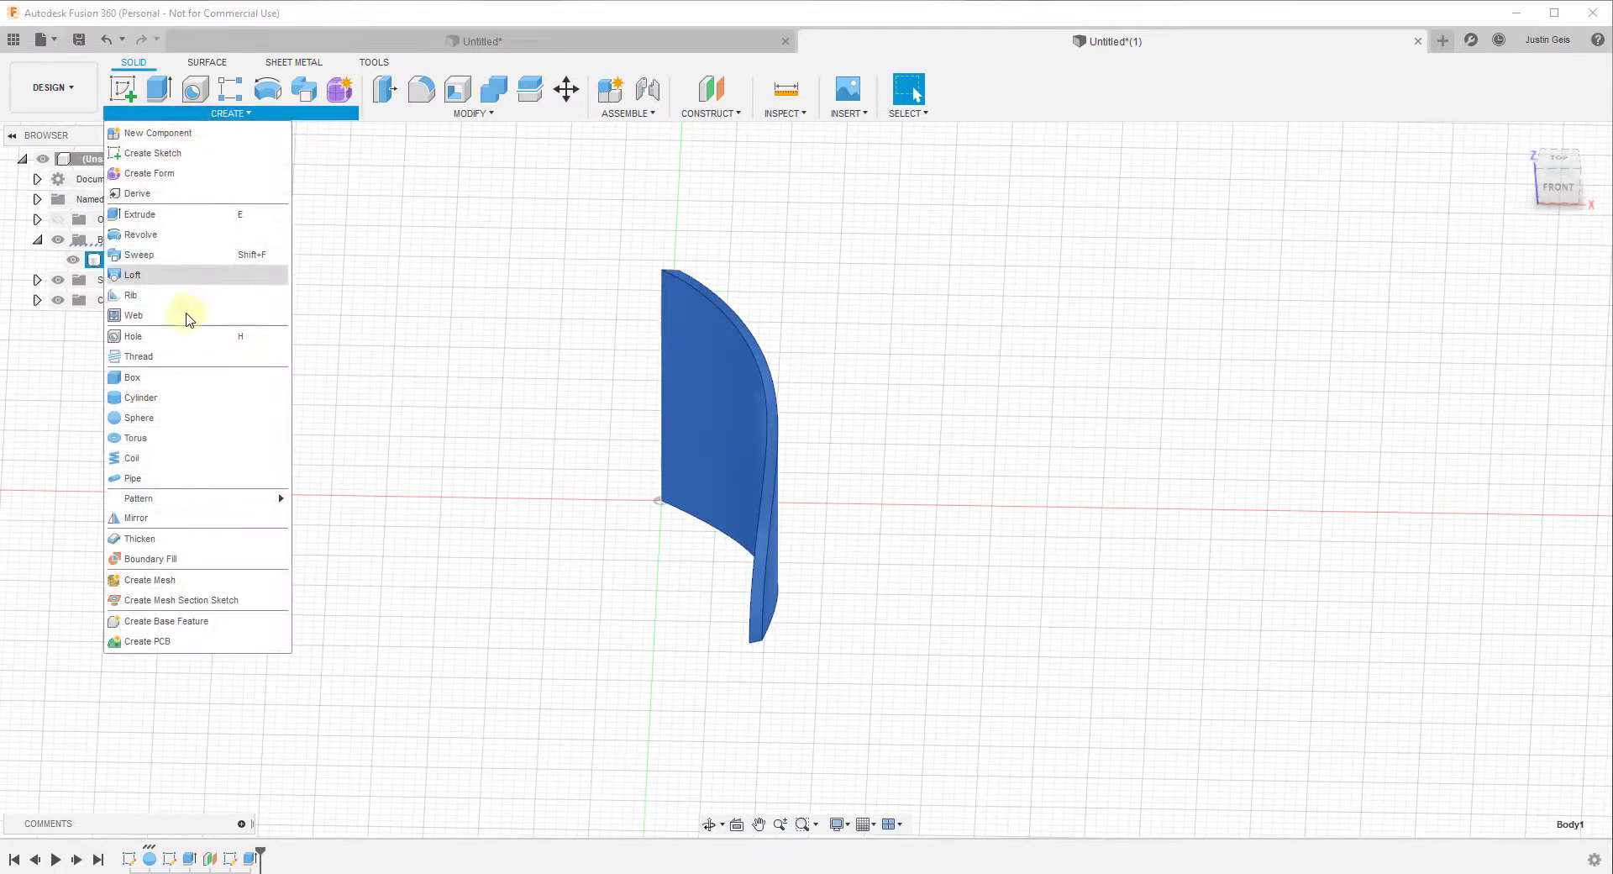
mouse_move(158, 502)
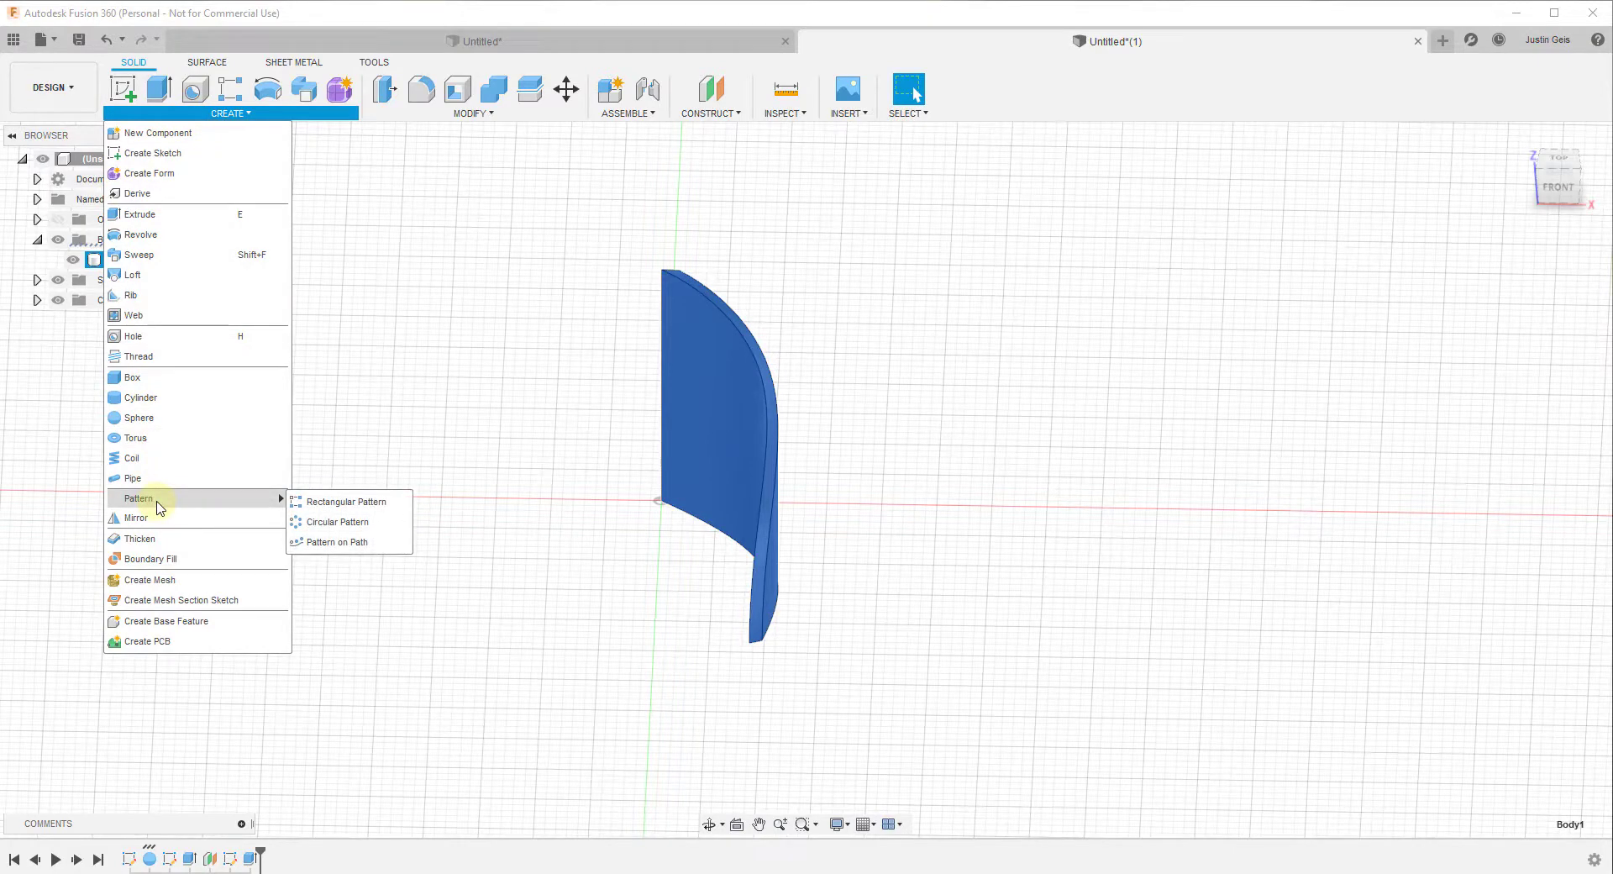
left_click(341, 522)
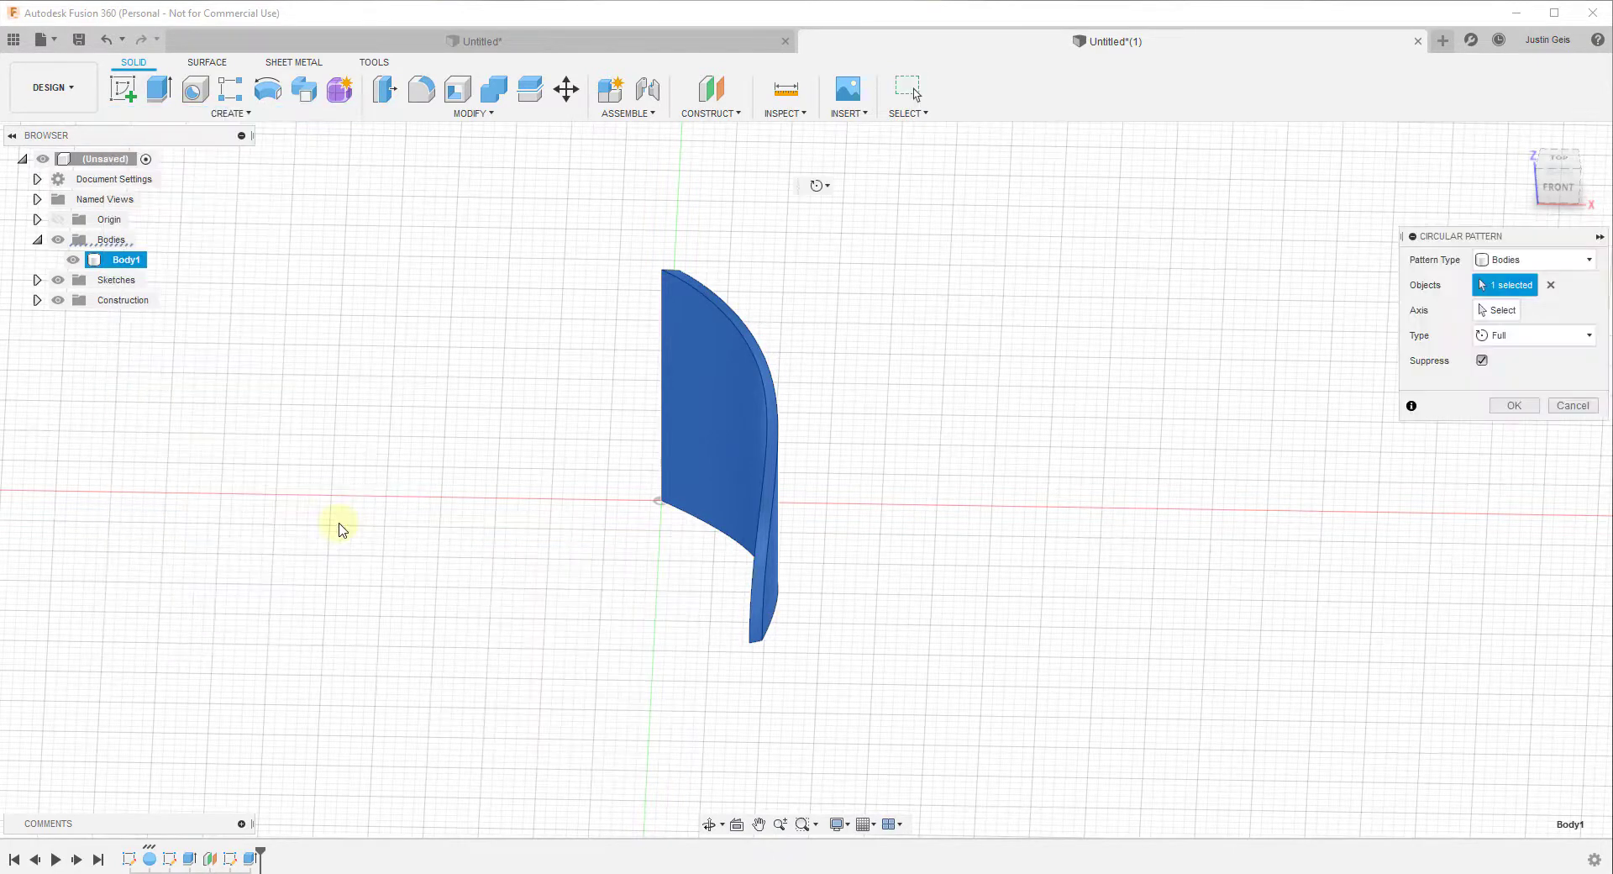
Use the blade's vertical inner edge at the origin as the circular pattern's axis.
scroll(685, 508, "up", 3)
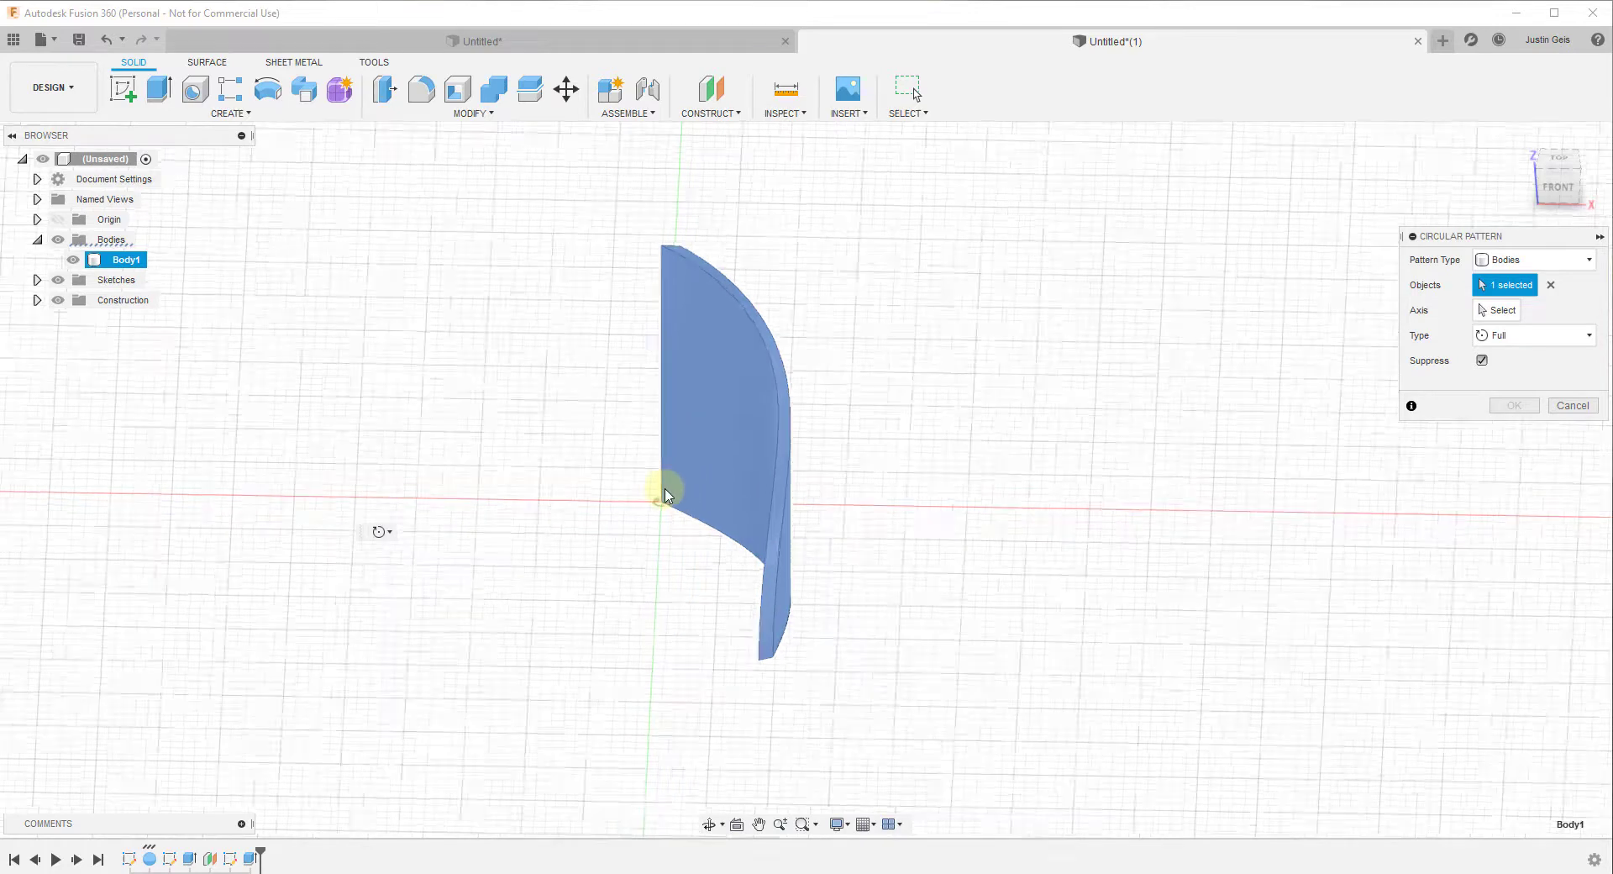
left_click(1497, 310)
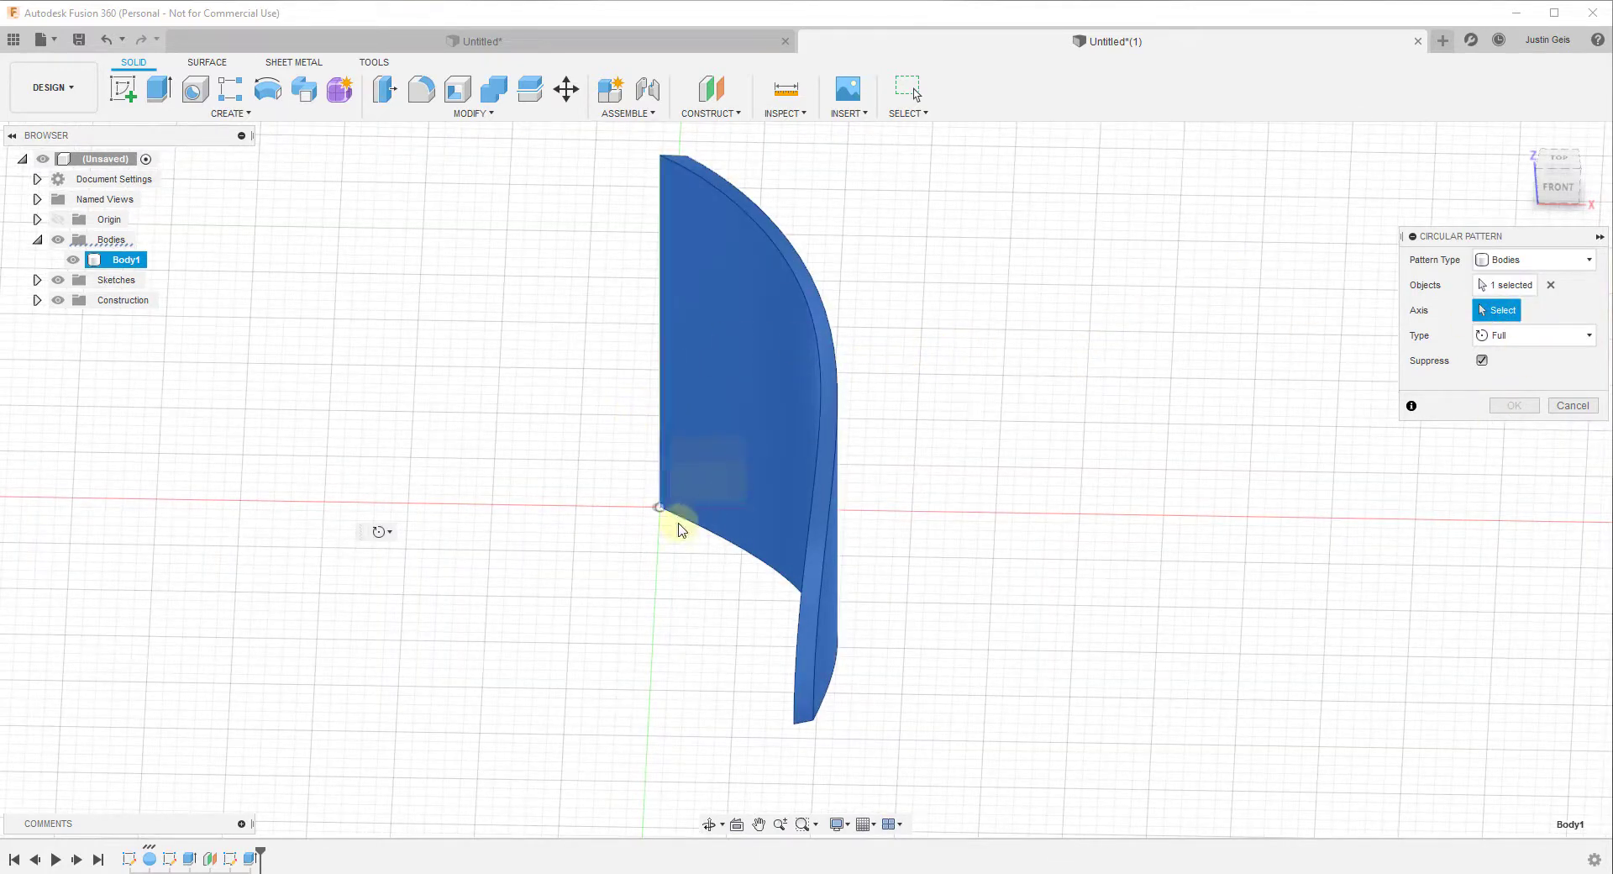
middle_click_drag(680, 566, 857, 544, "shift")
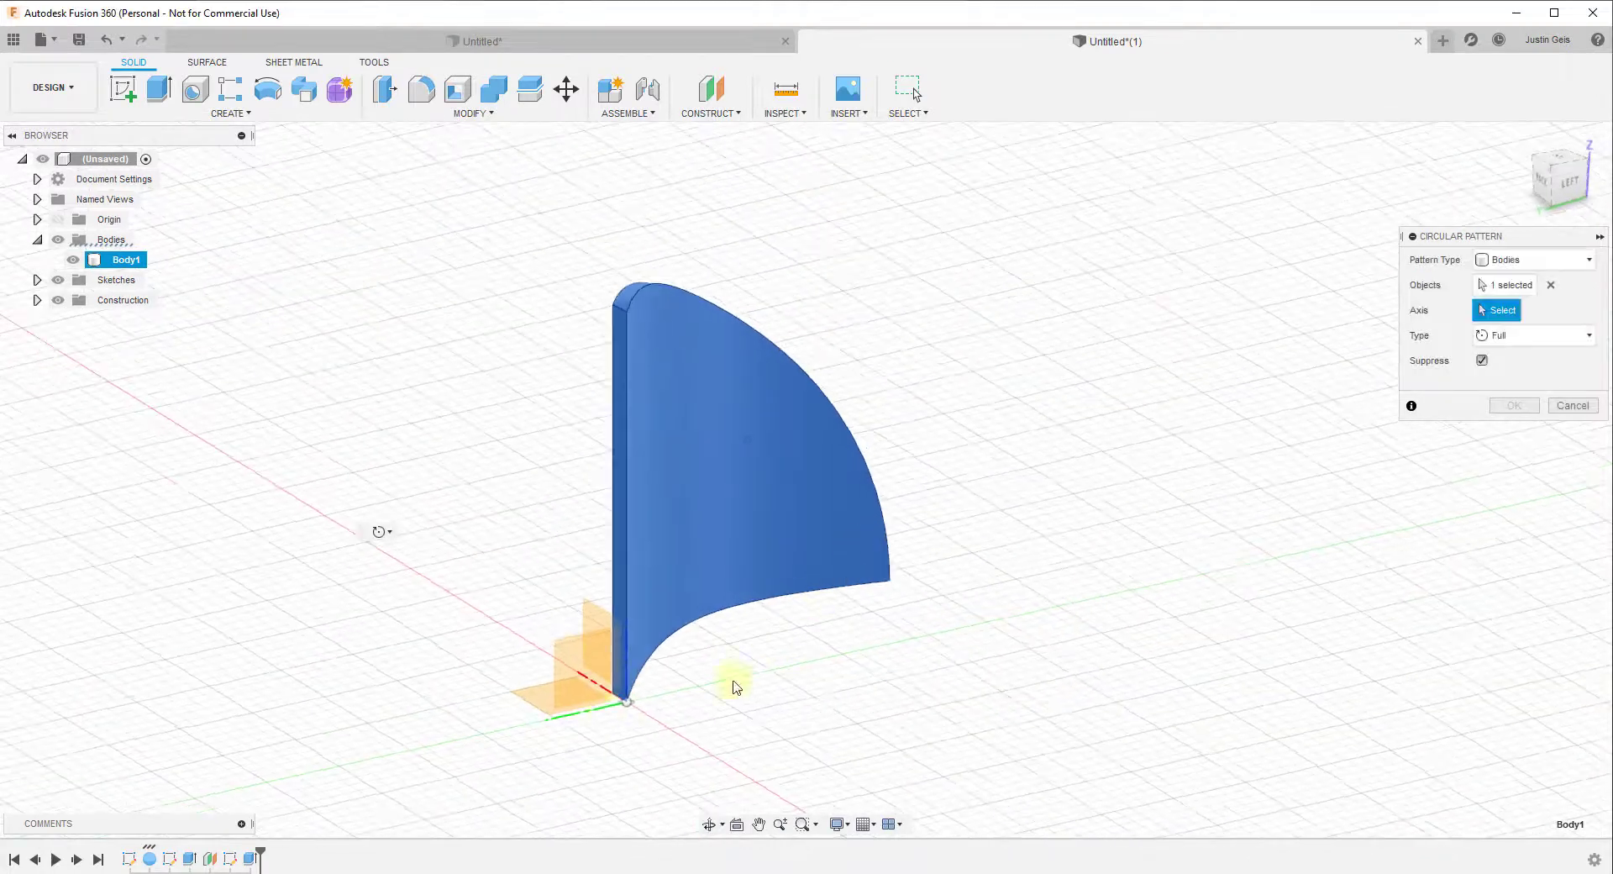
scroll(639, 714, "up", 3)
scroll(640, 709, "up", 2)
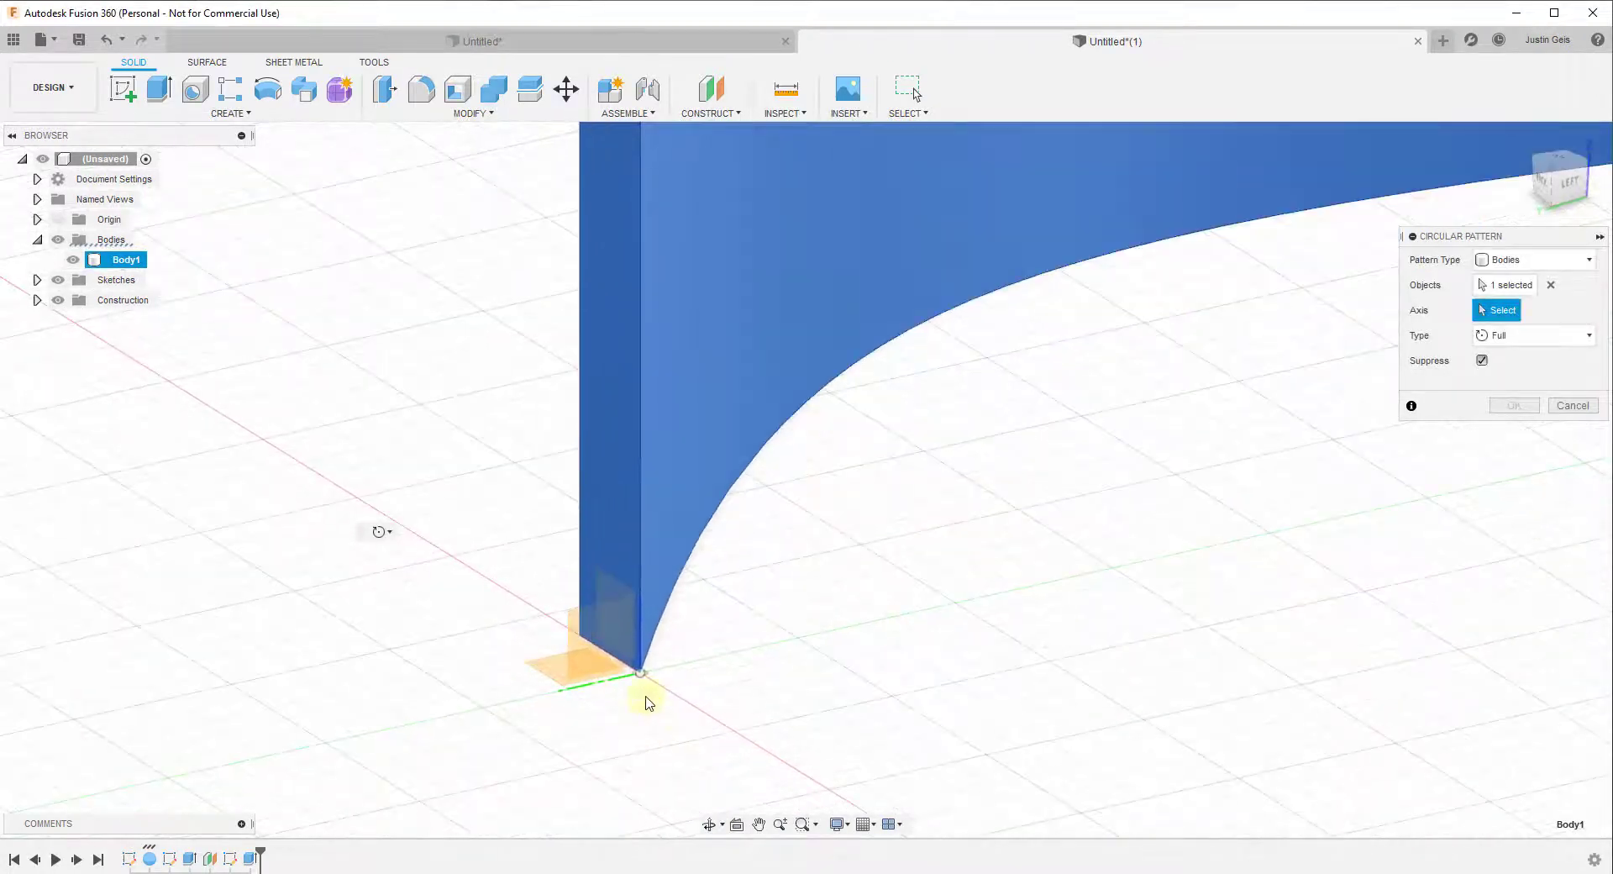
left_click(646, 538)
scroll(651, 542, "down", 5)
middle_click_drag(682, 485, 681, 516, "shift")
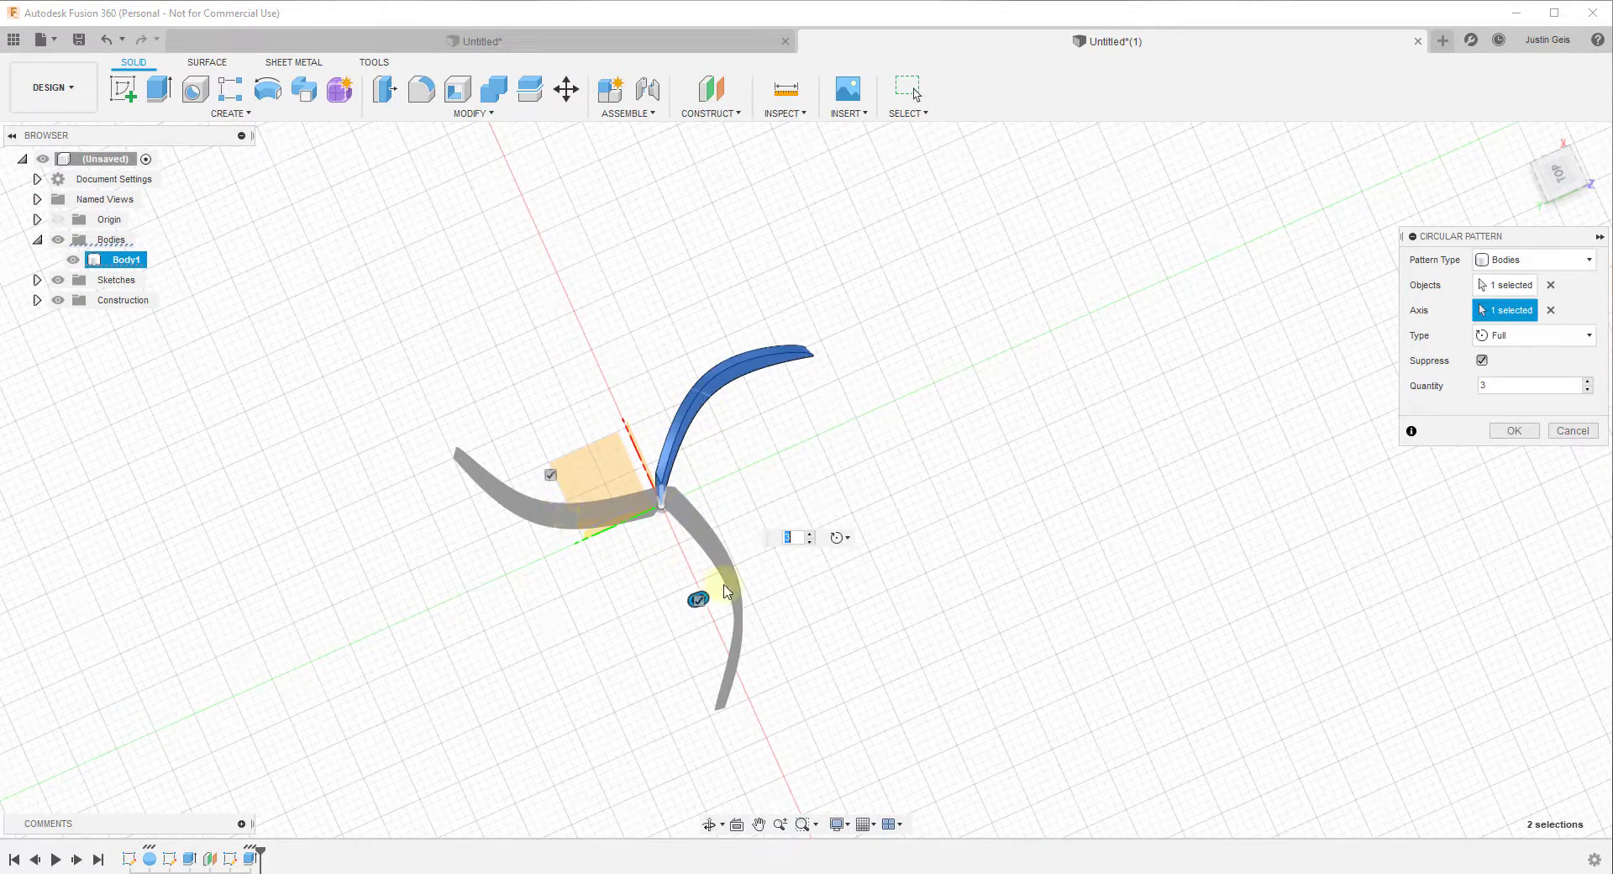
Set the circular pattern's quantity to 8 over the full circle and create the blades.
left_click(1587, 381)
left_click(1587, 381)
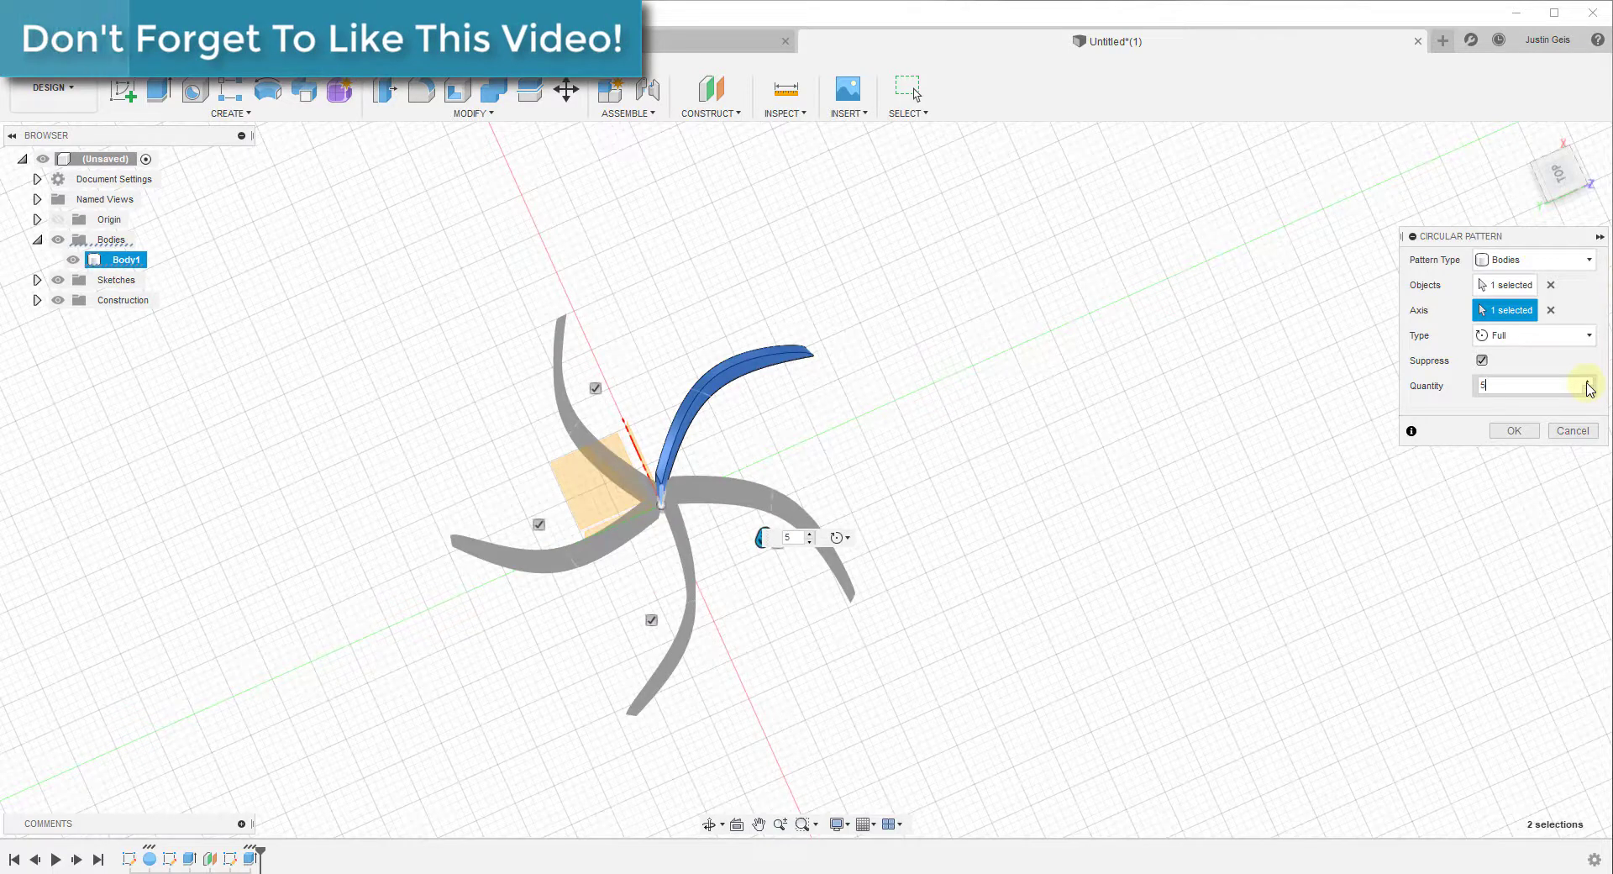
left_click(1587, 381)
left_click(1587, 382)
left_click(1588, 382)
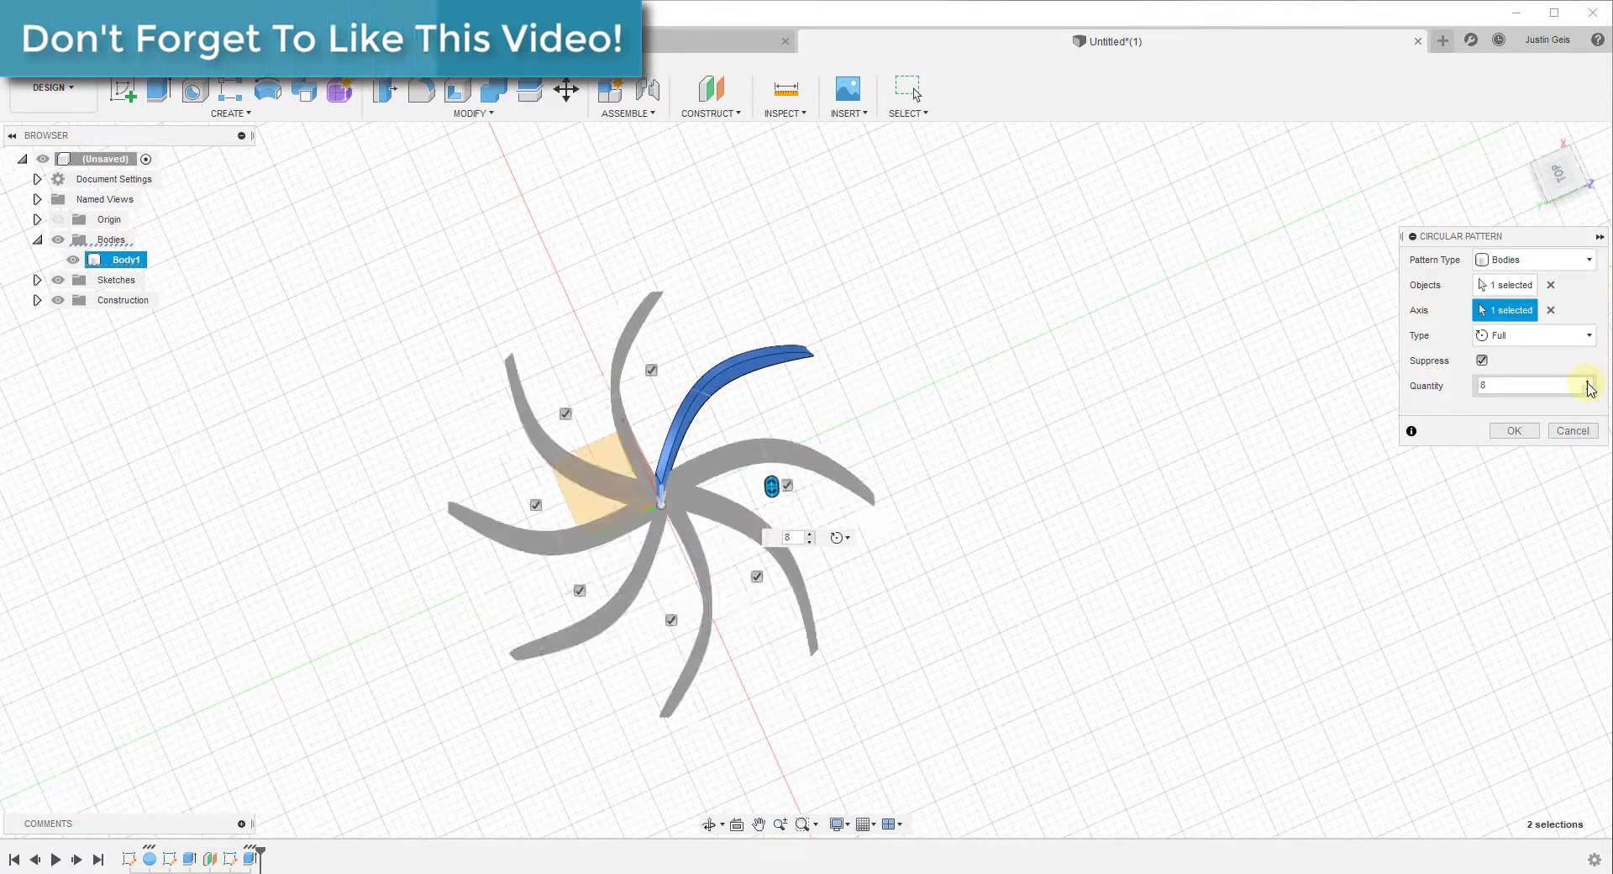
left_click(1512, 430)
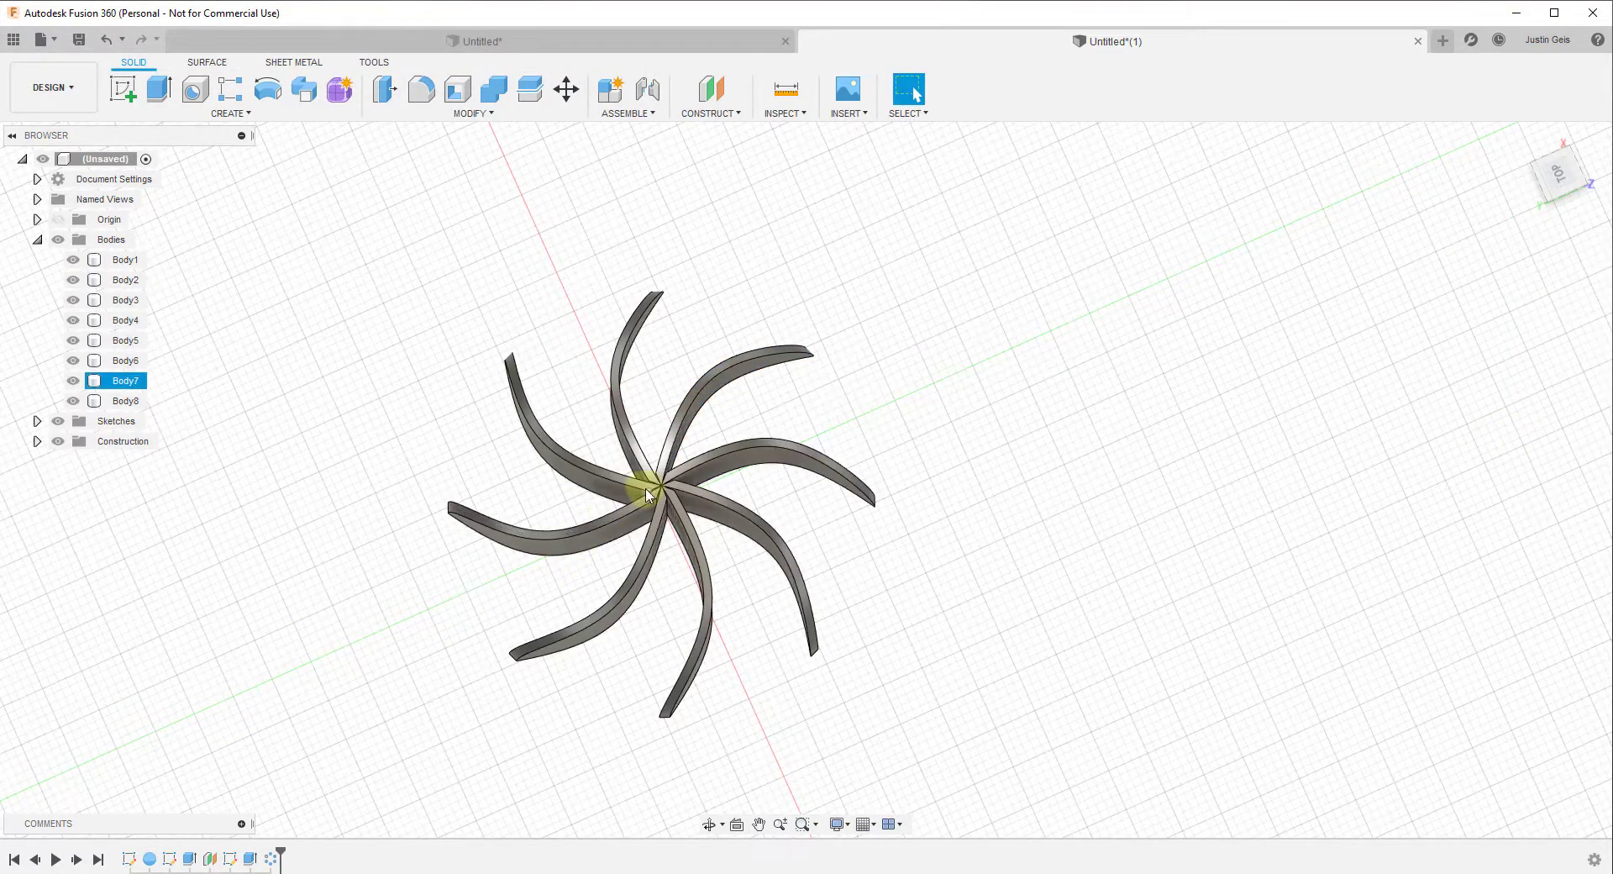
scroll(672, 491, "up", 5)
scroll(685, 491, "up", 4)
scroll(682, 501, "down", 6)
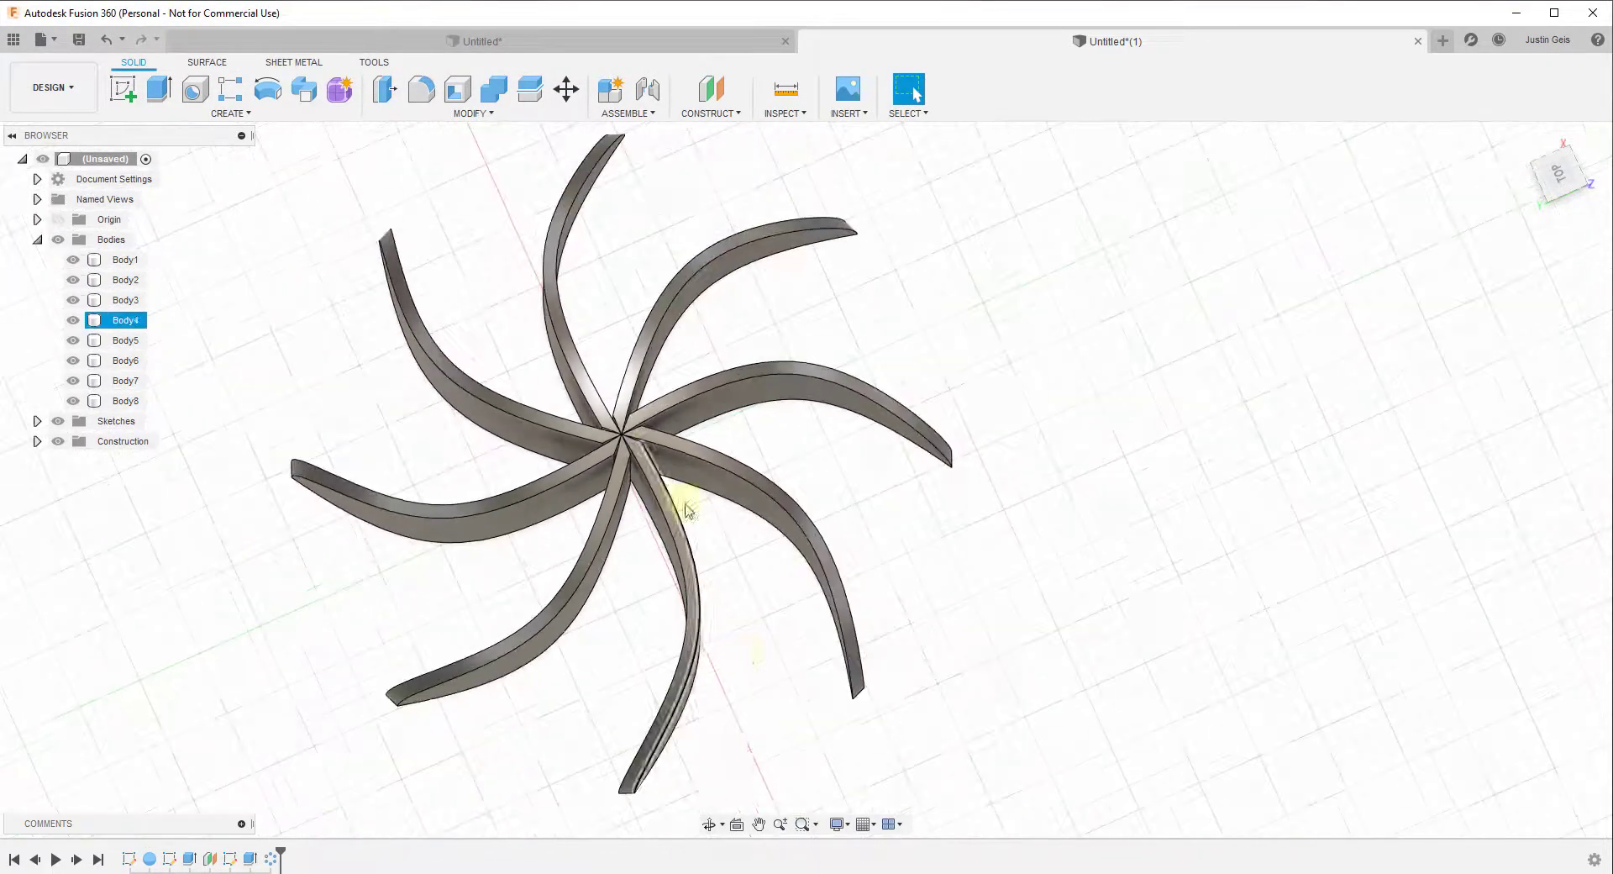
middle_click_drag(681, 501, 648, 537, "shift")
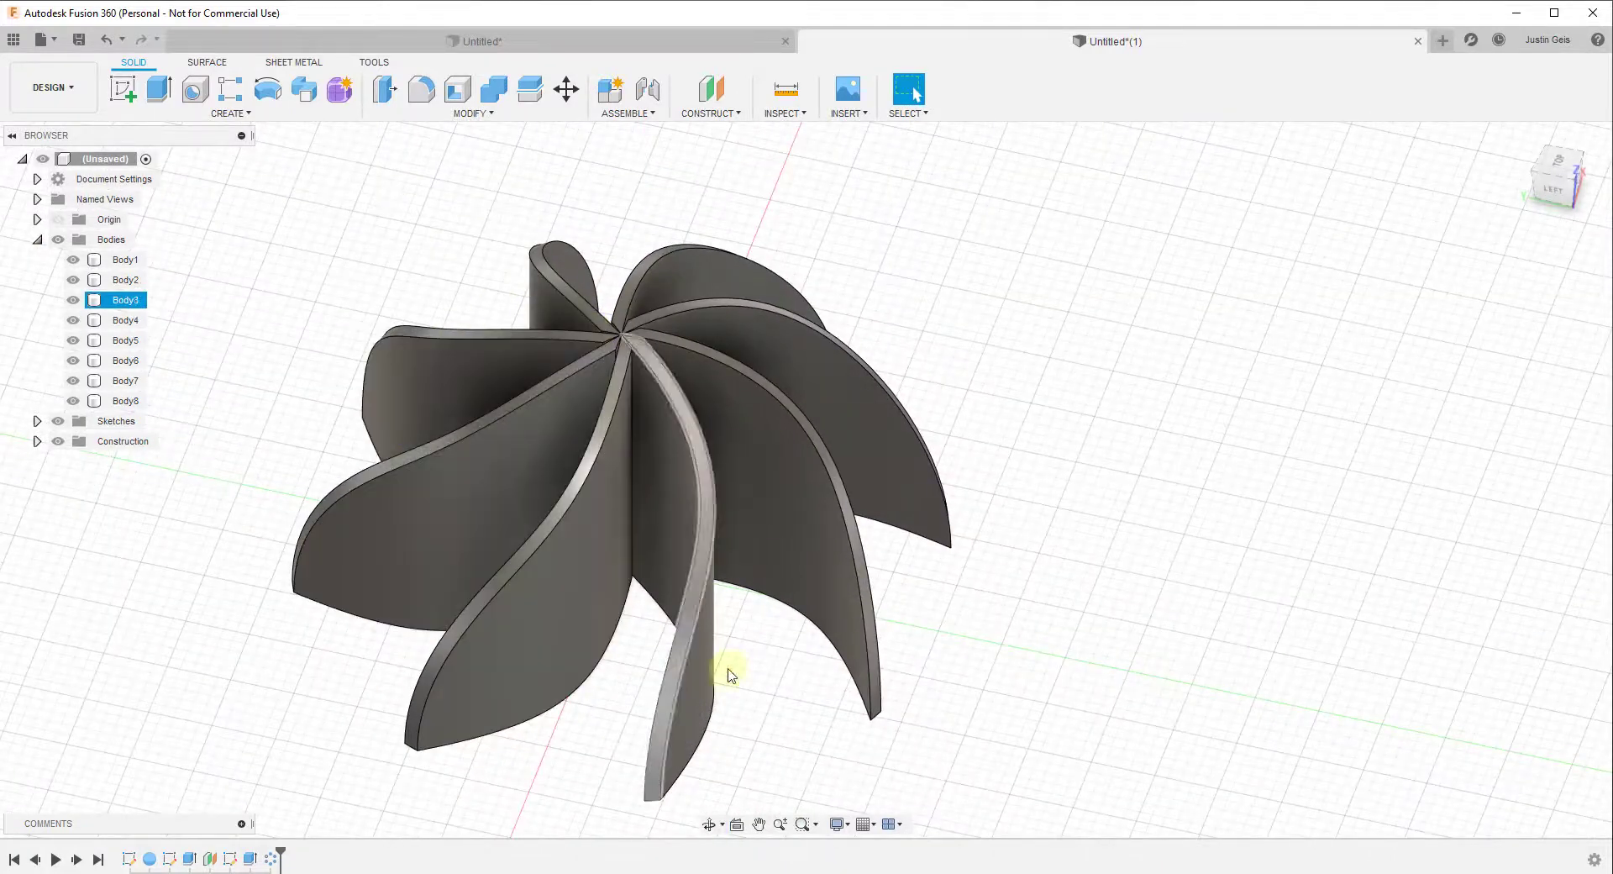
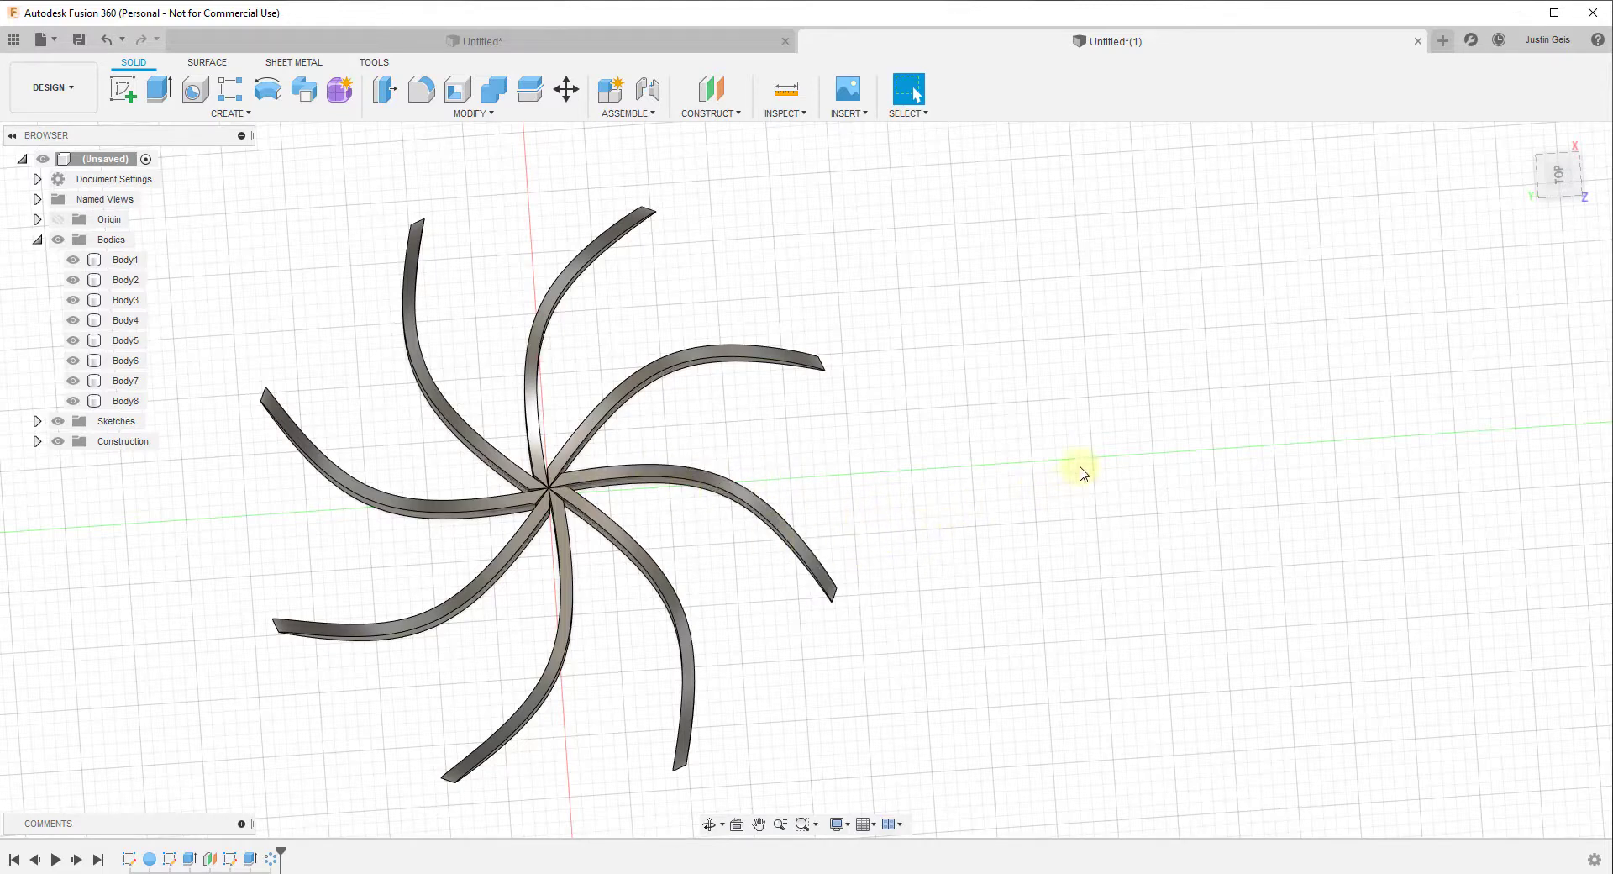
Start a new sketch on the horizontal origin plane at the base of the blades.
left_click(122, 95)
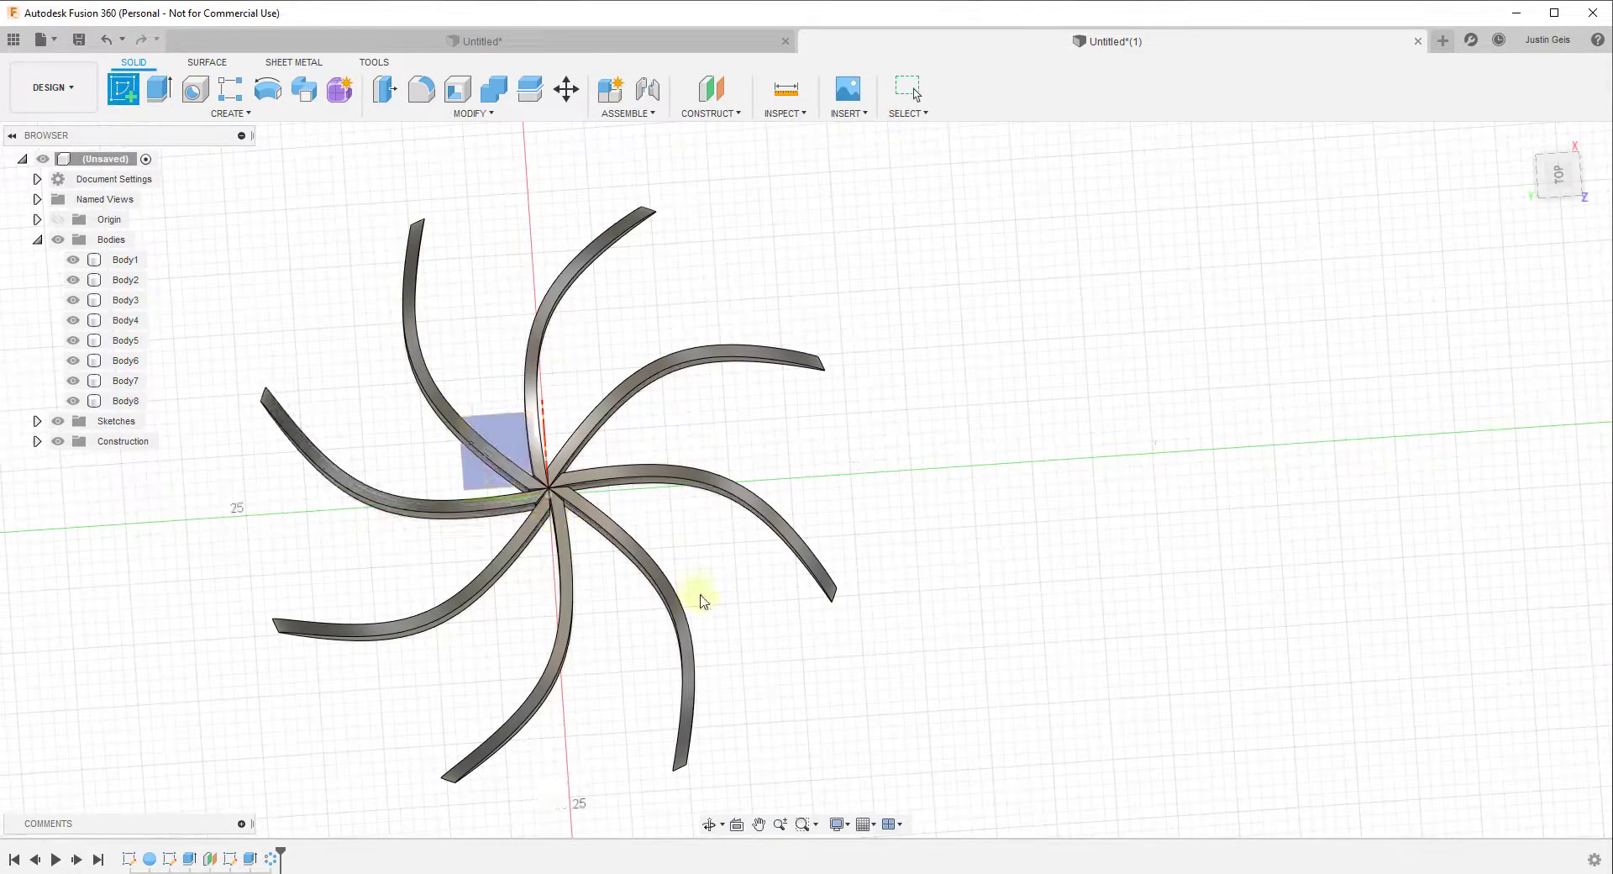
middle_click_drag(936, 615, 683, 659, "shift")
left_click(684, 660)
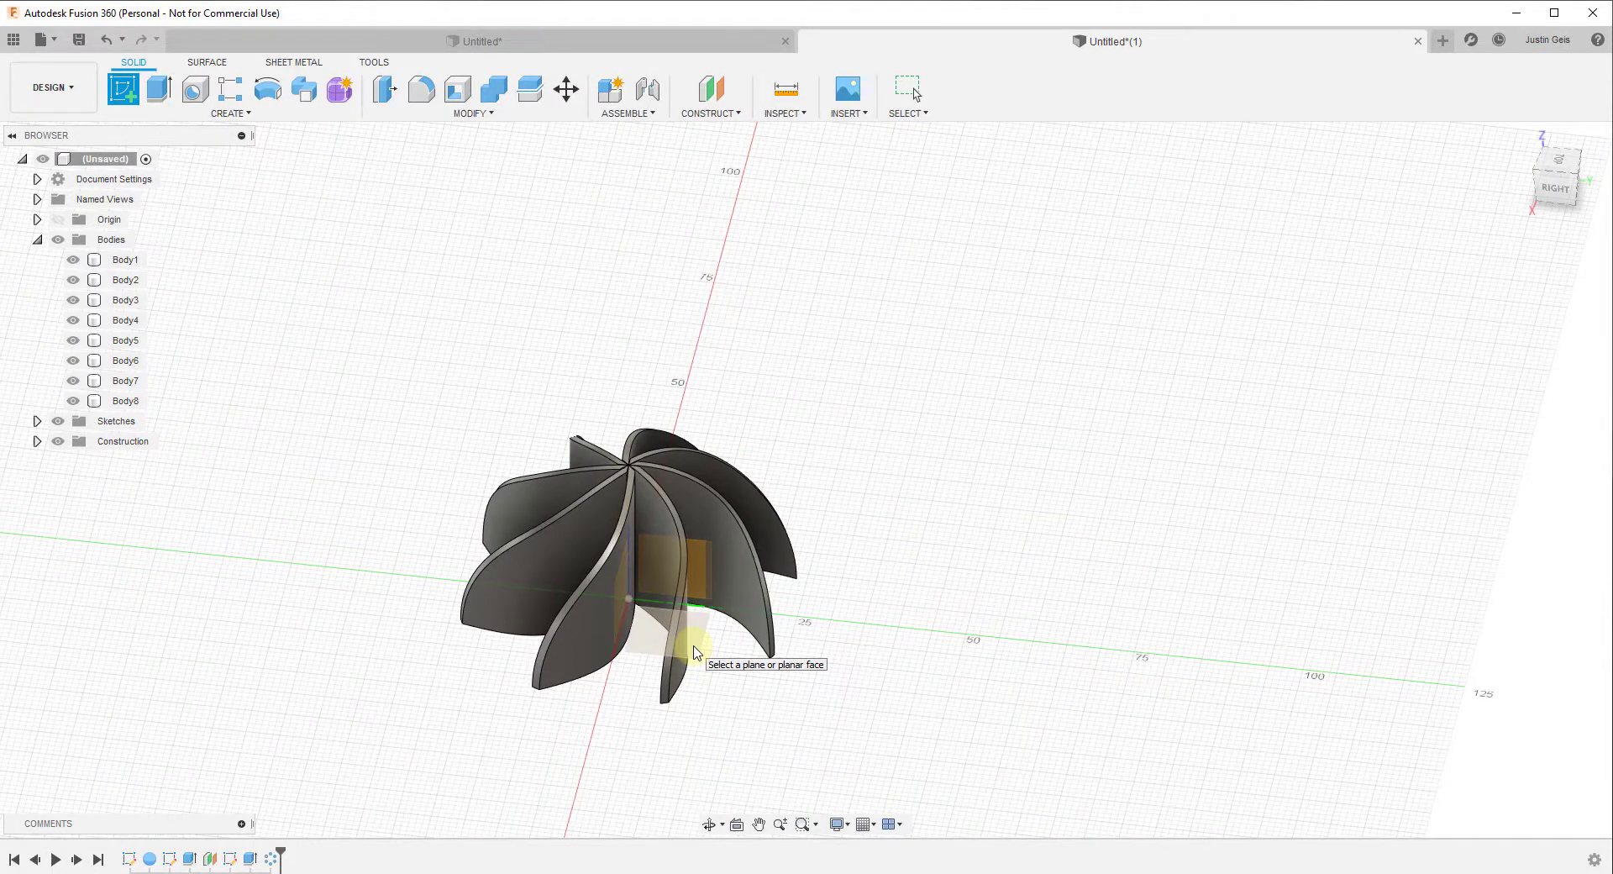
left_click(694, 652)
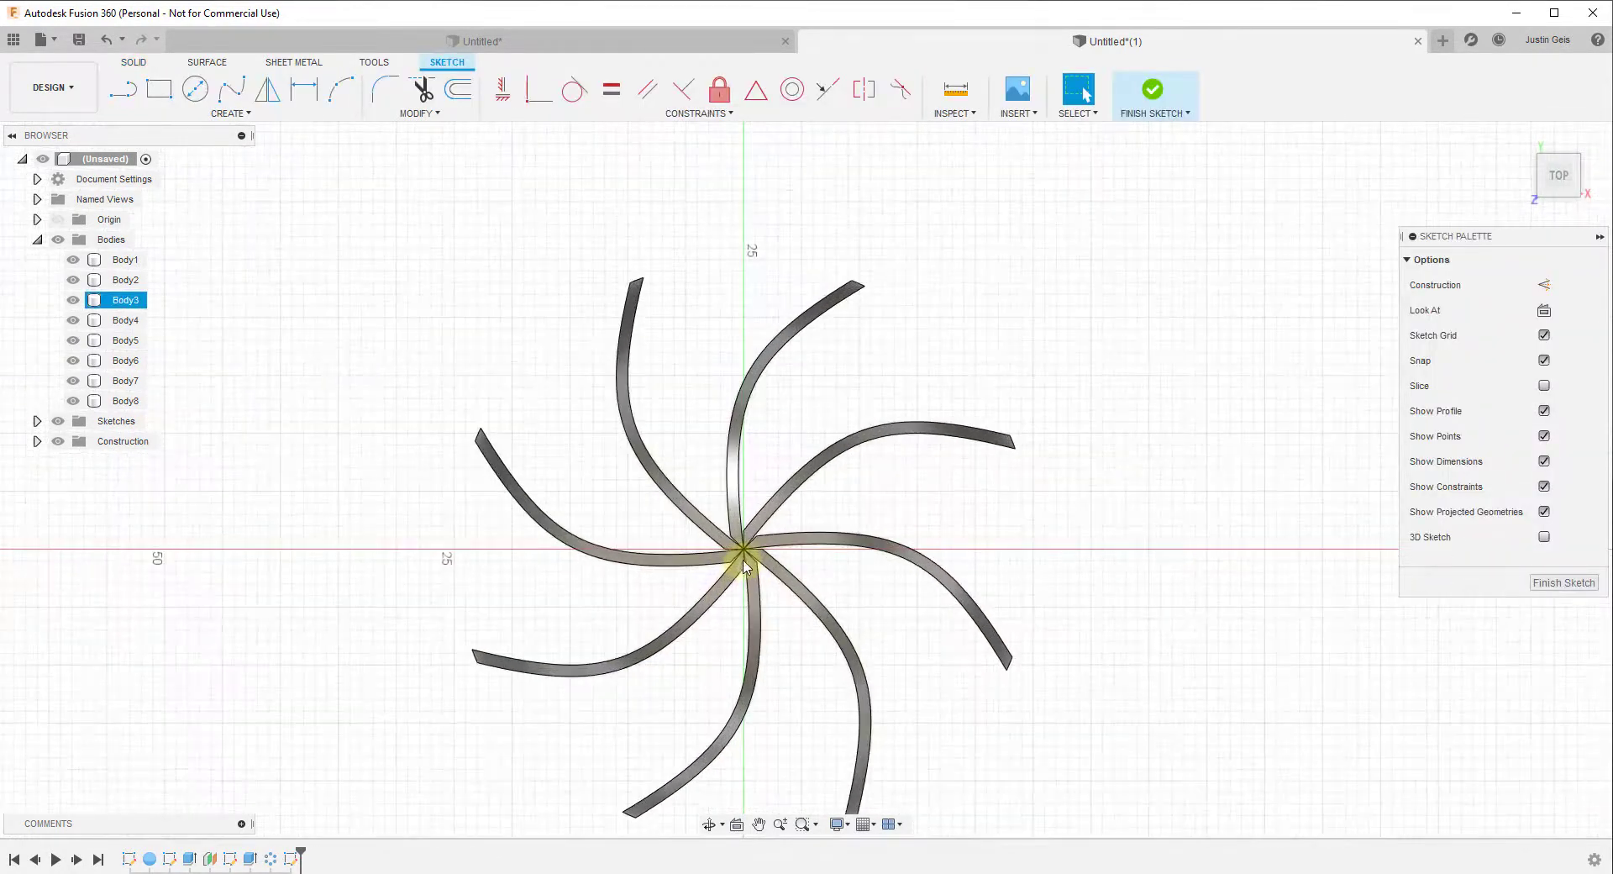
Draw a circle about 3.2 mm in diameter centred on the origin through the blades' inner corner points, and finish the sketch.
scroll(745, 567, "up", 5)
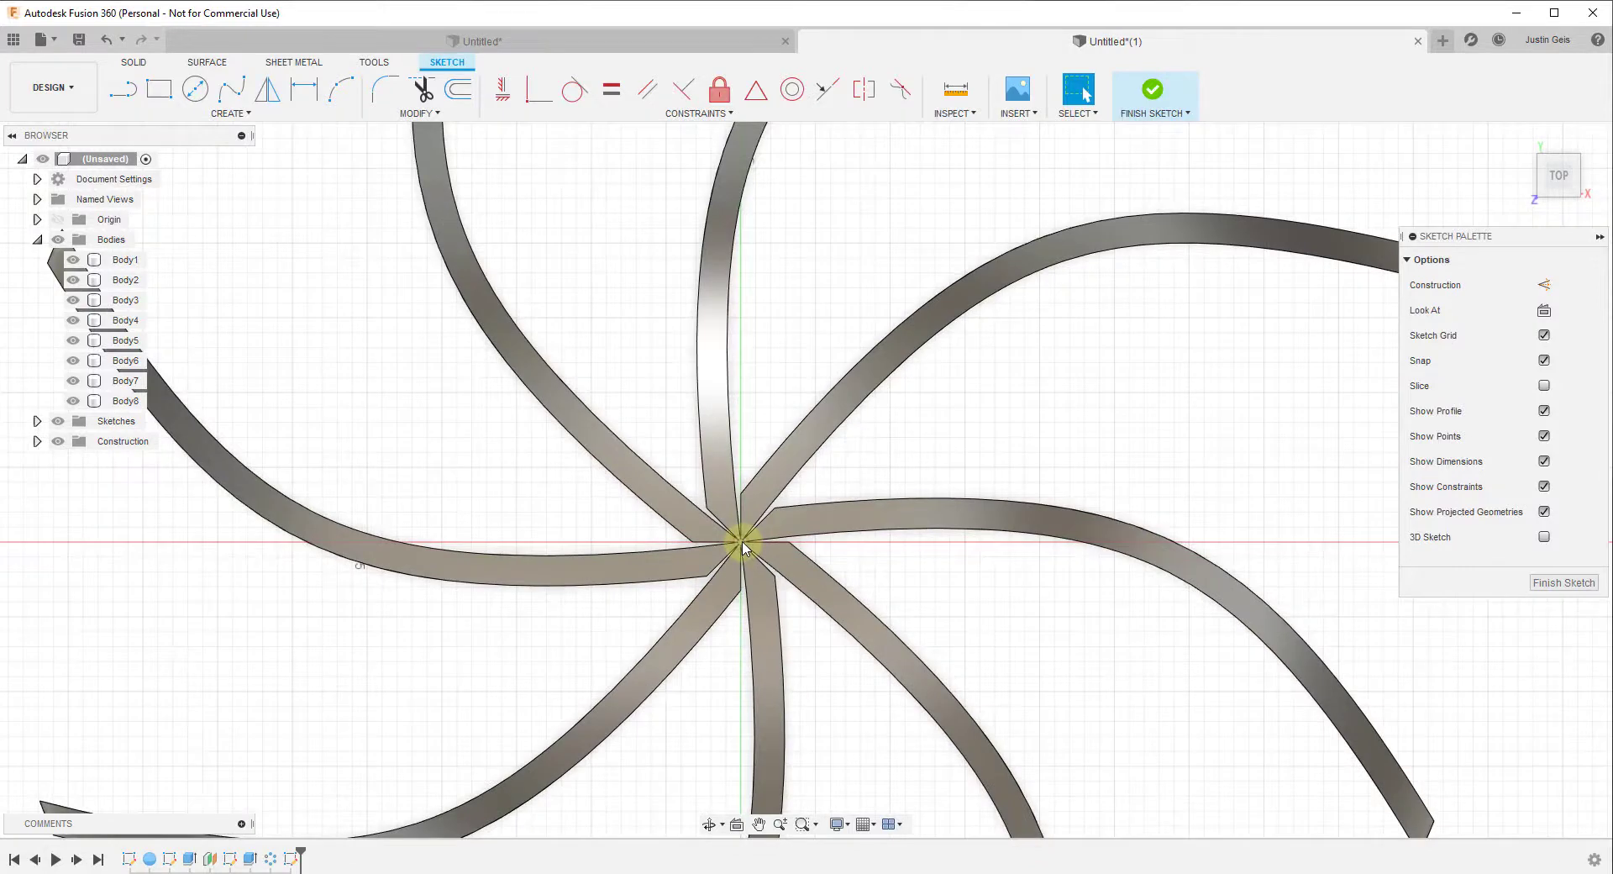
key("c")
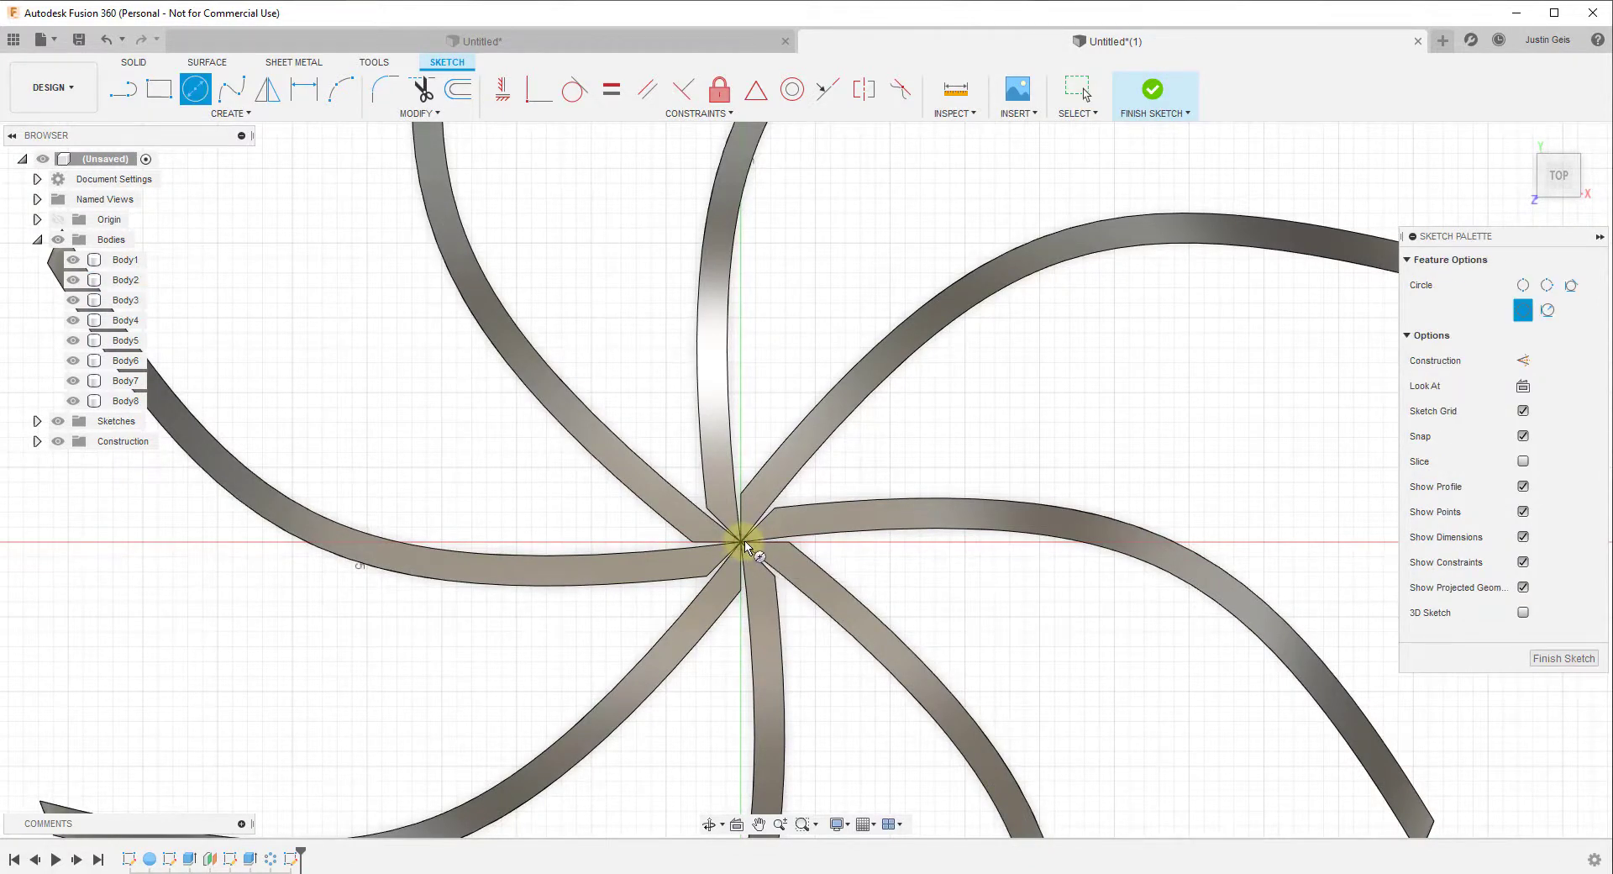
scroll(743, 545, "up", 4)
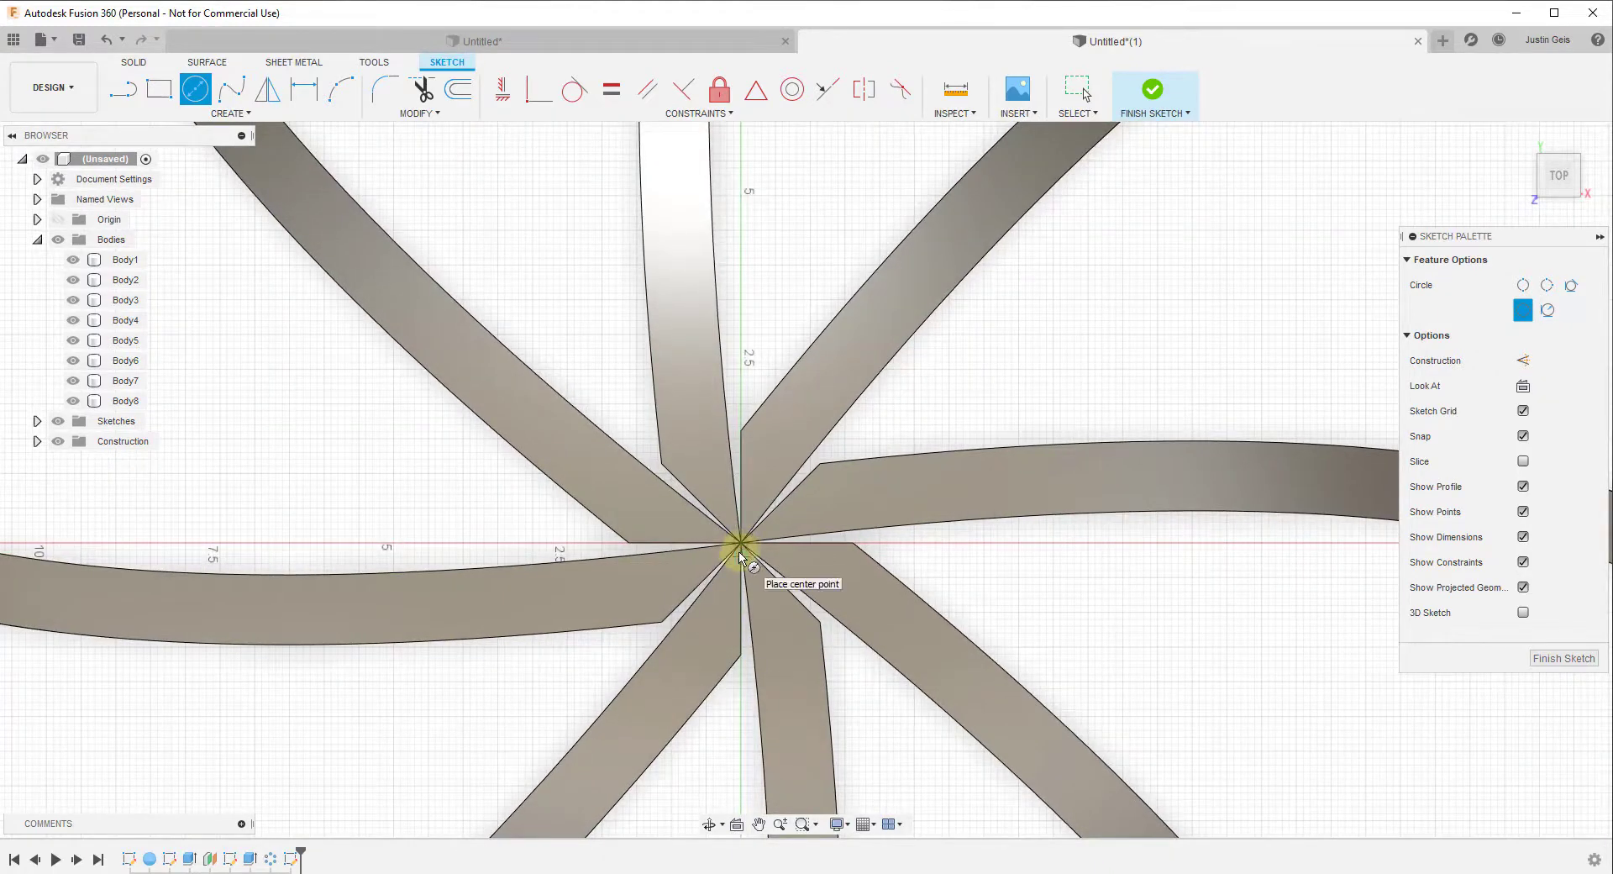
left_click(740, 542)
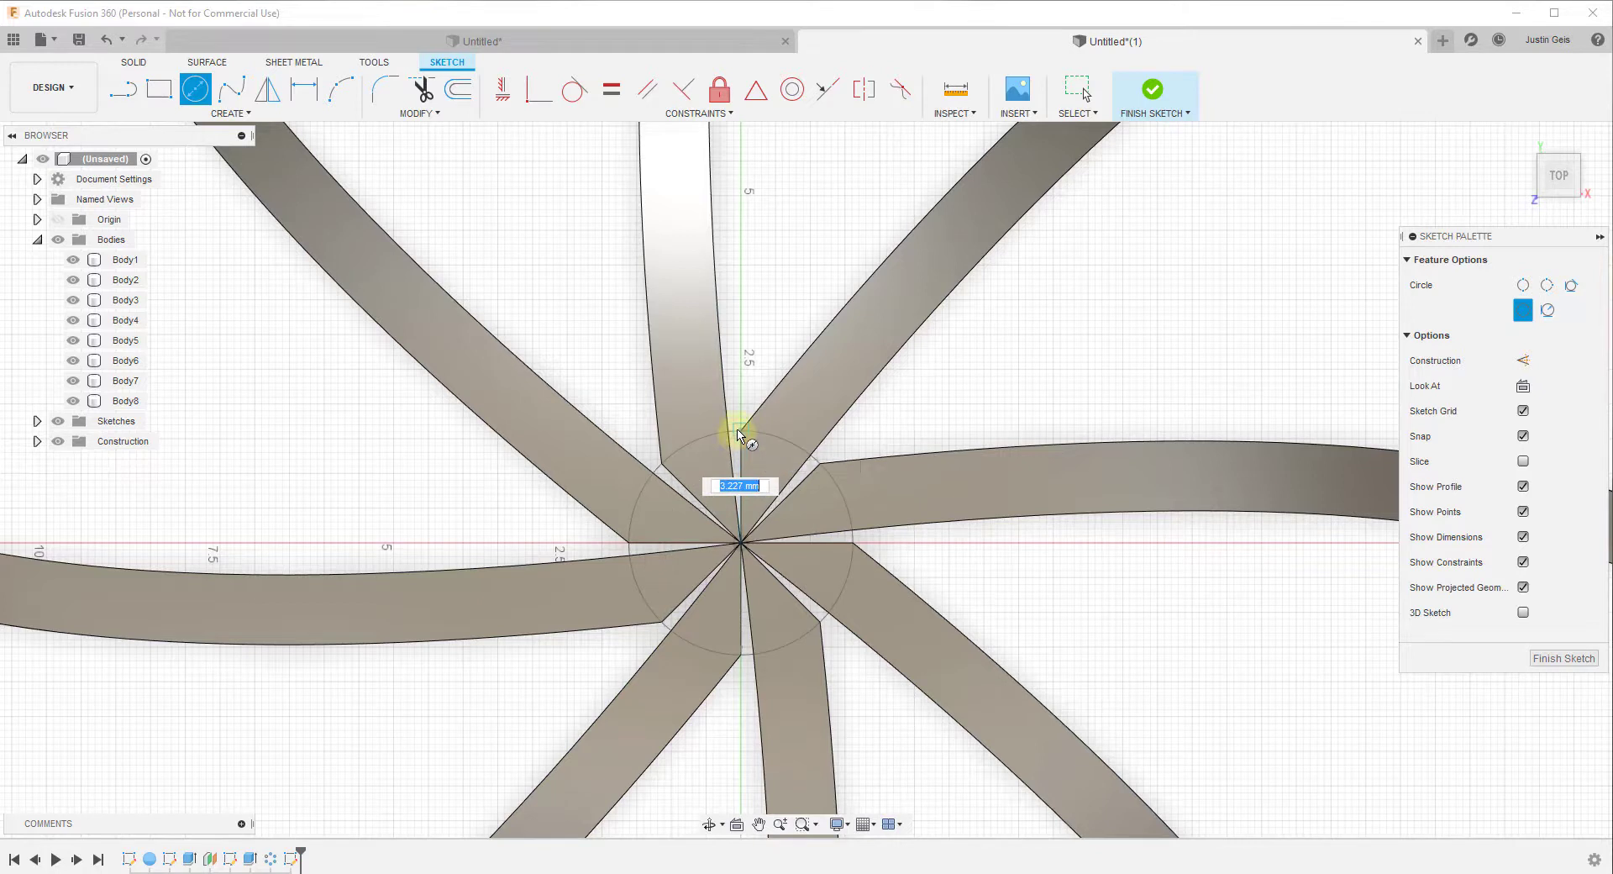
left_click(741, 433)
scroll(741, 432, "up", 4)
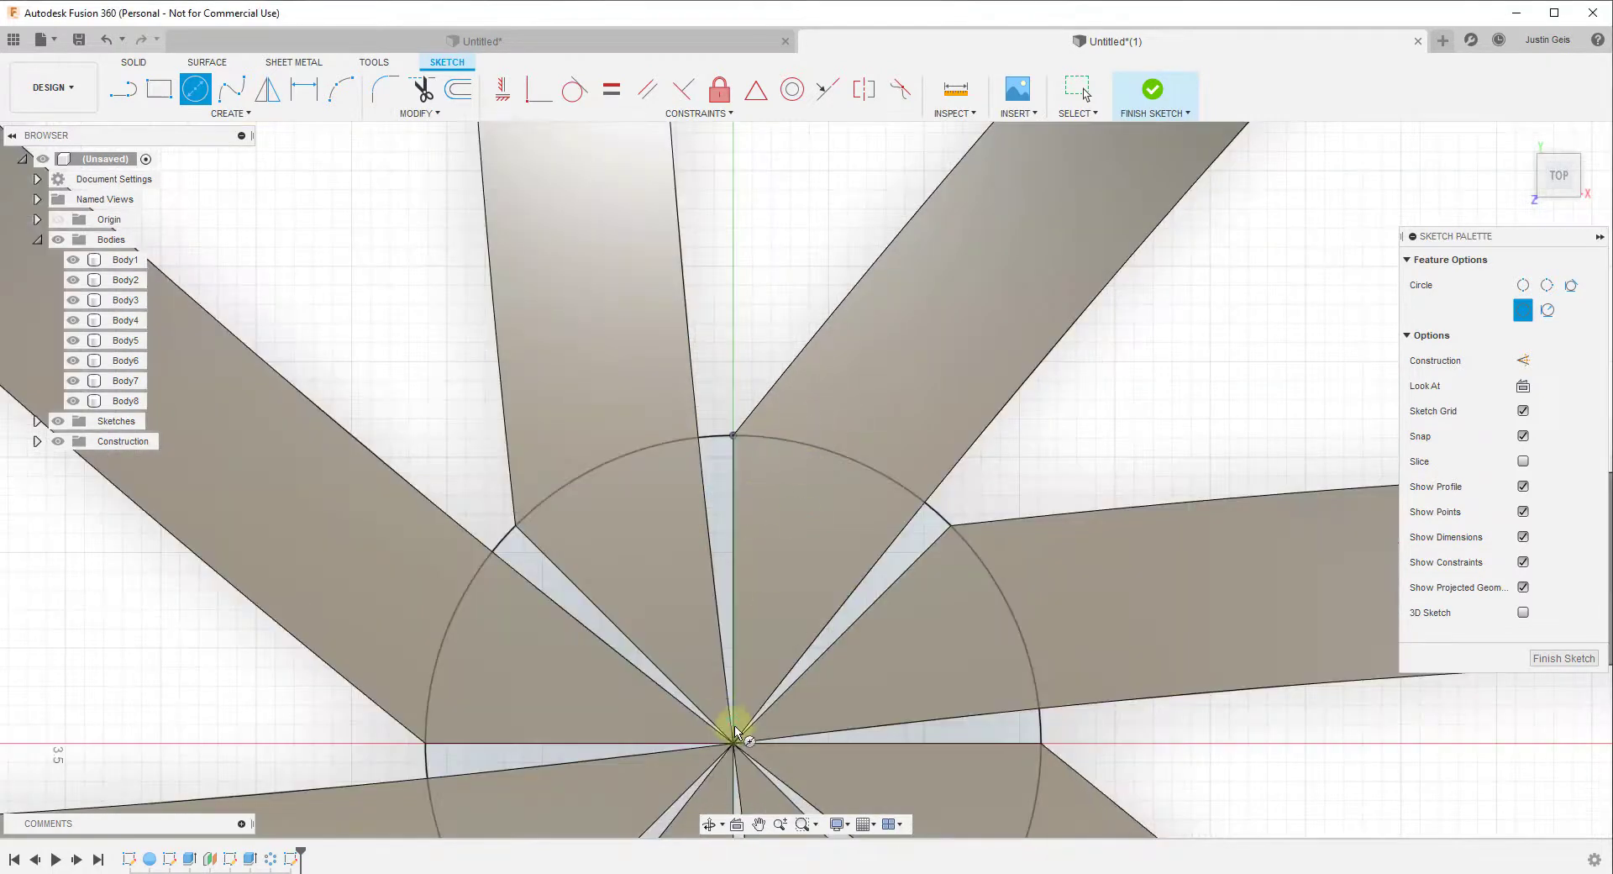
left_click(732, 436)
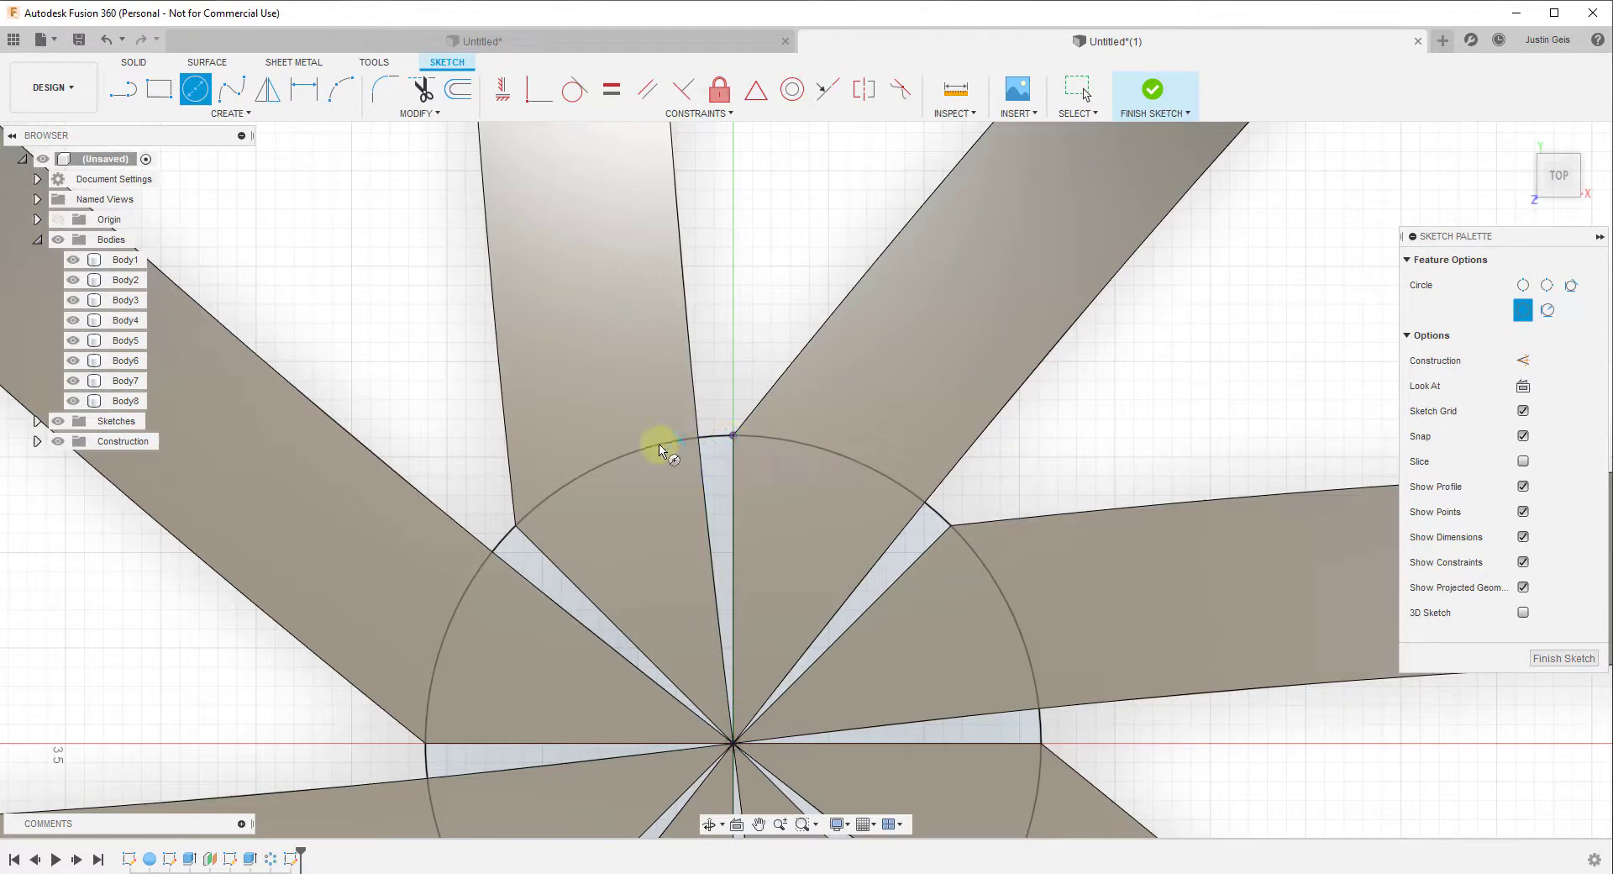
scroll(569, 375, "down", 5)
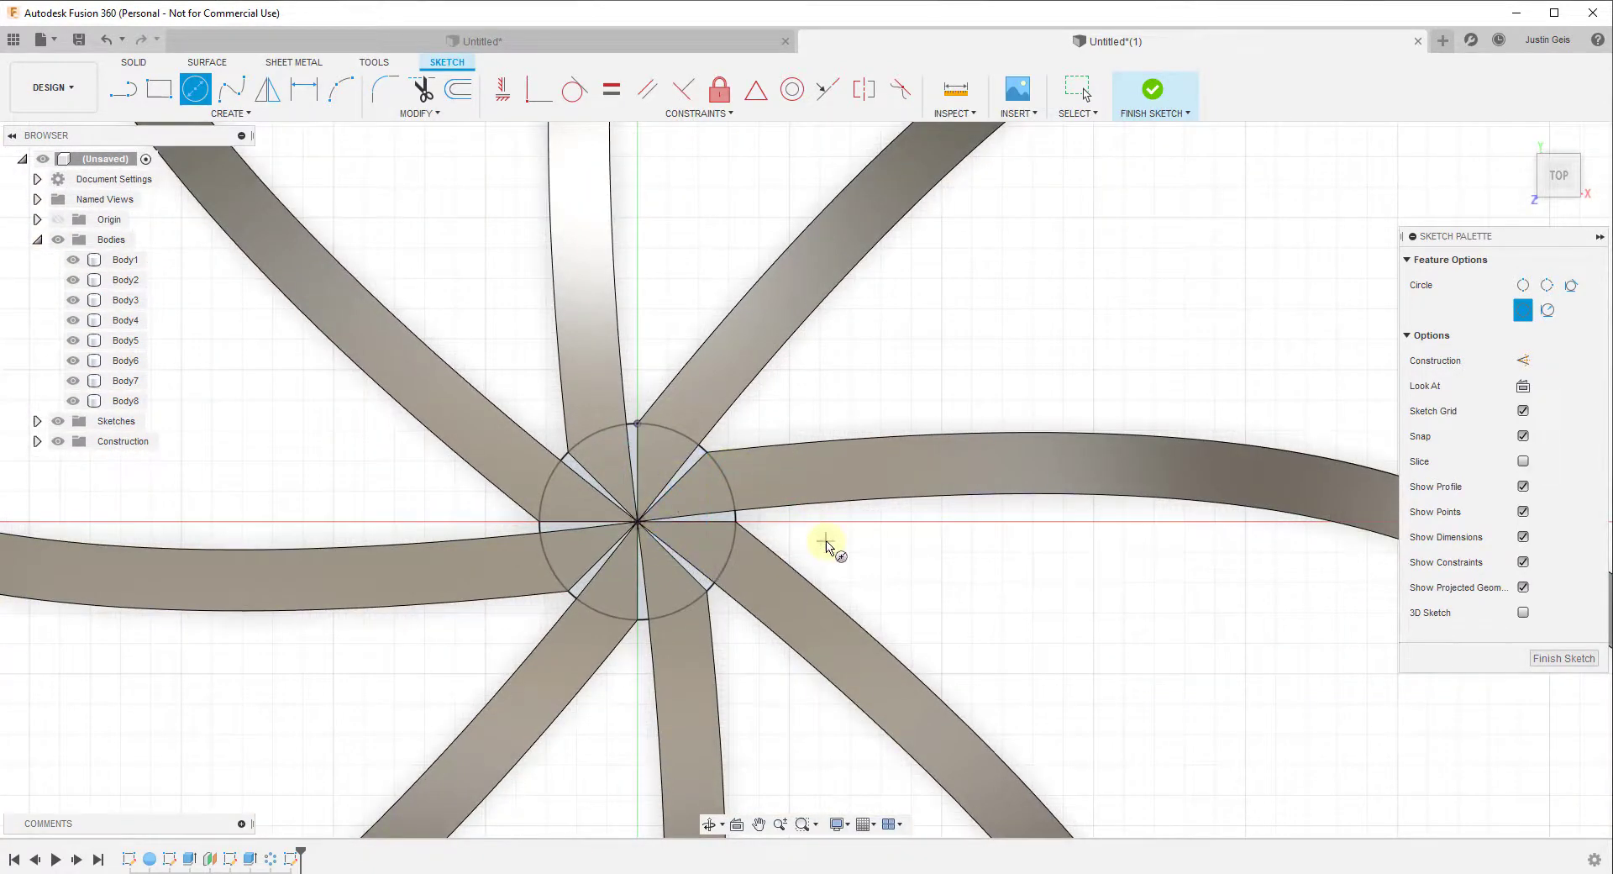
left_click(1152, 92)
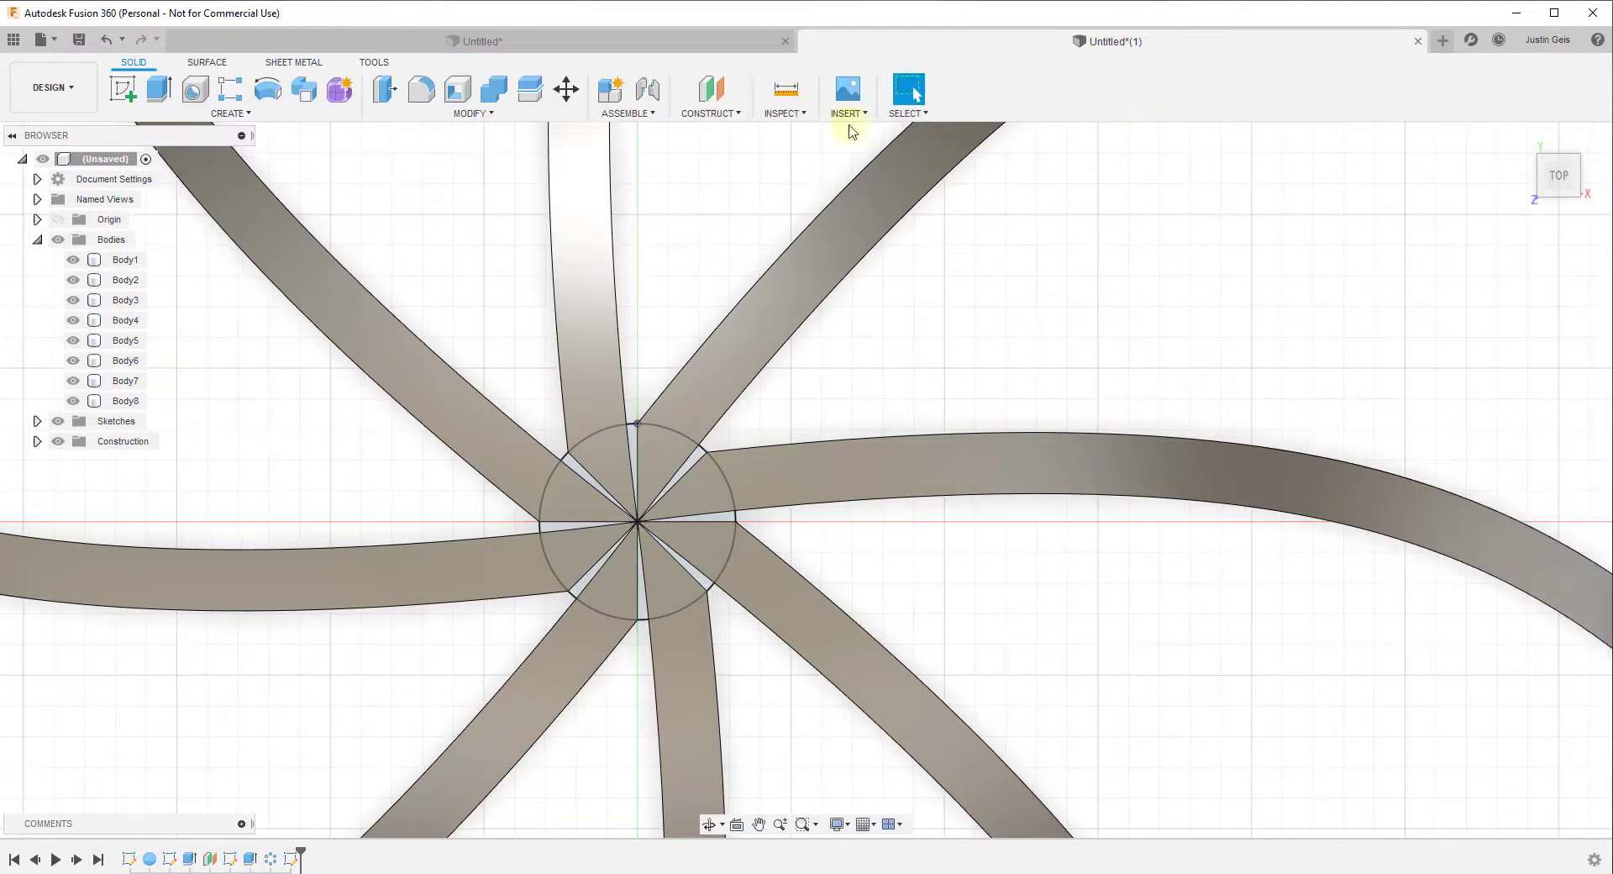
Extrude the small central circle about 25.4 mm upward to just above the tops of the blades.
left_click(1512, 138)
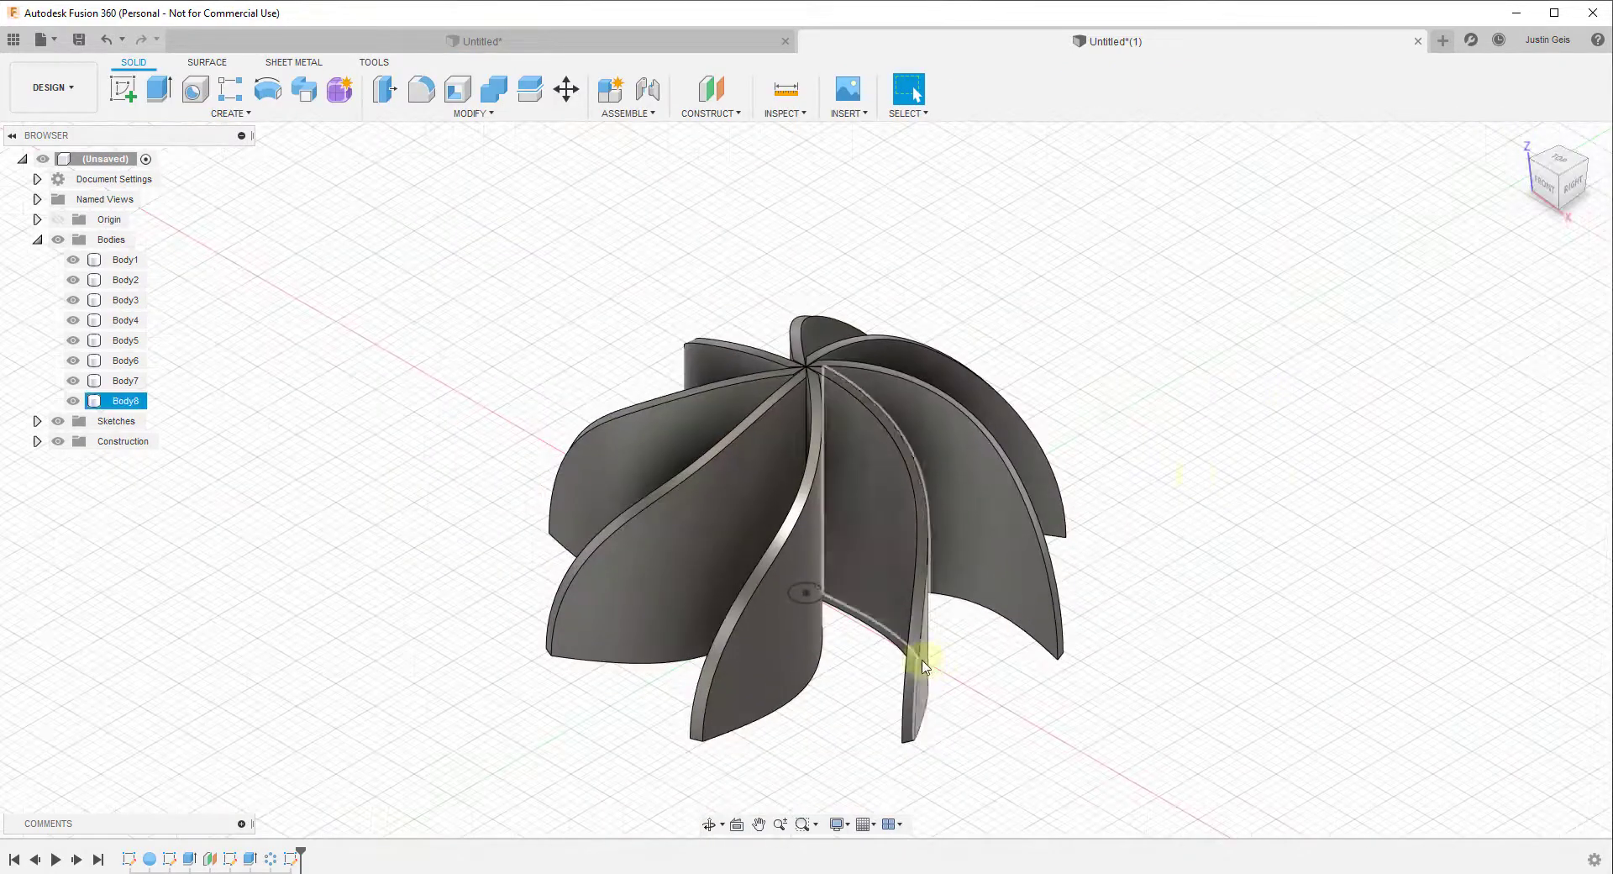
left_click(160, 94)
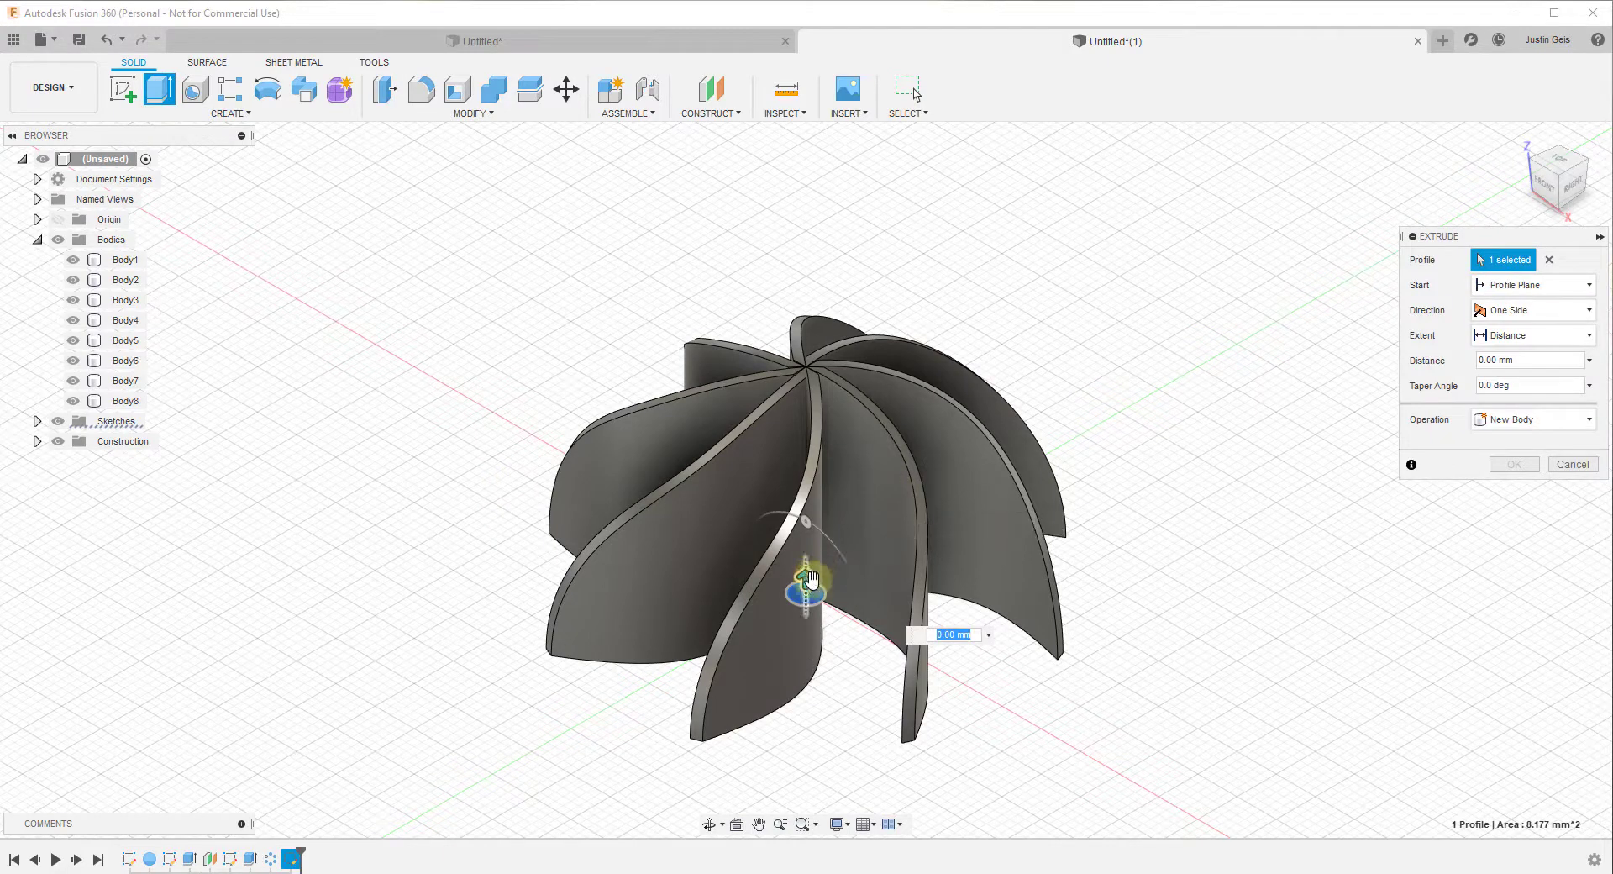
left_click_drag(808, 578, 831, 304)
scroll(826, 322, "up", 5)
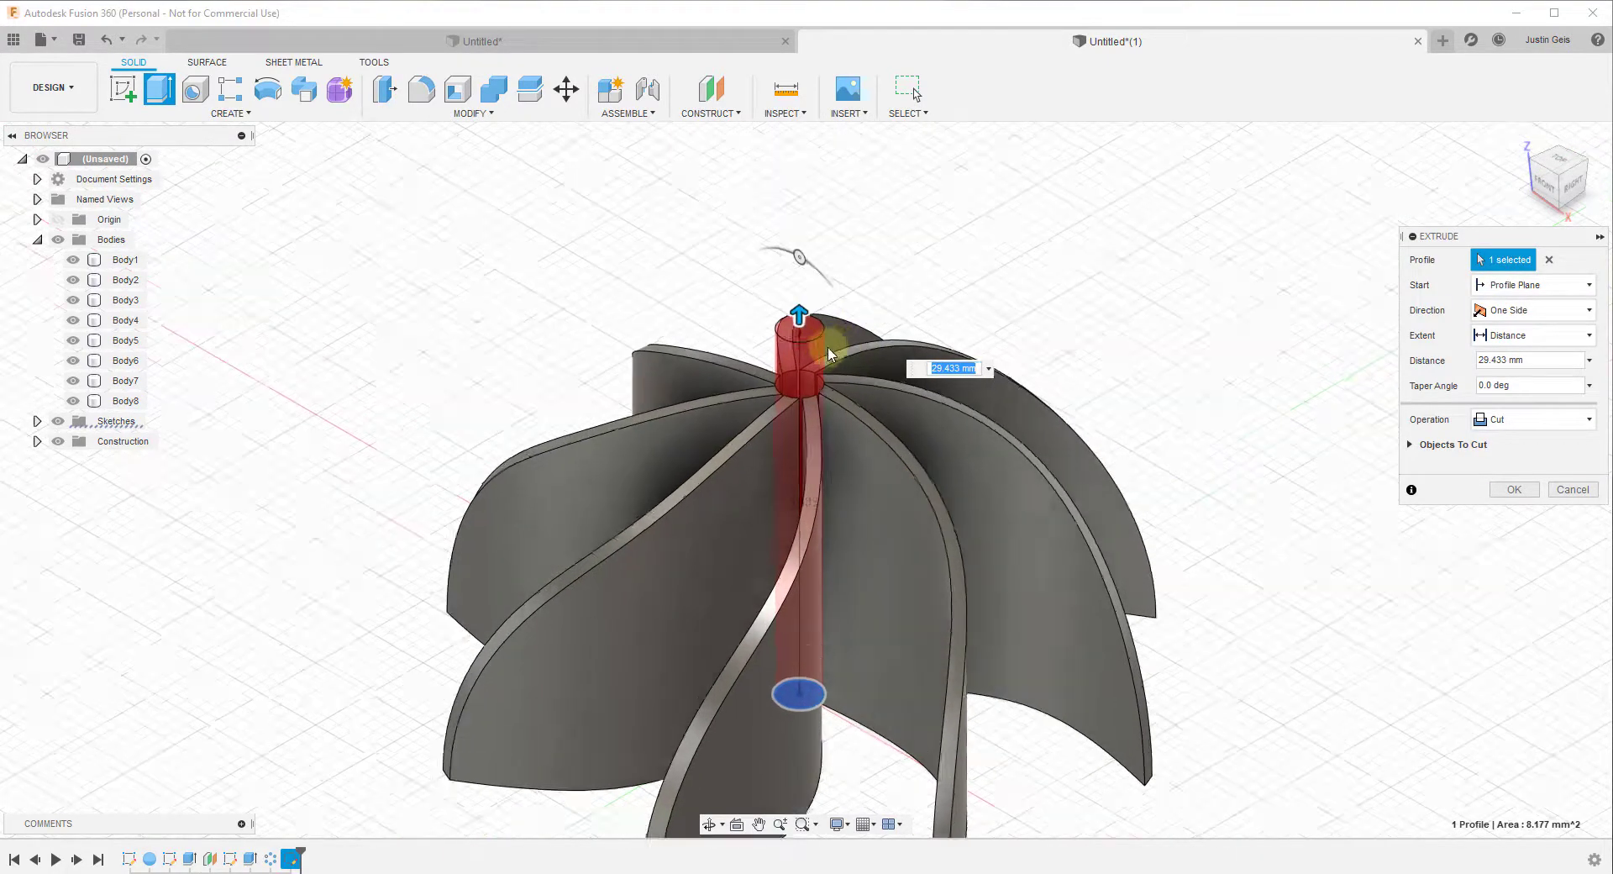
left_click_drag(798, 331, 804, 392)
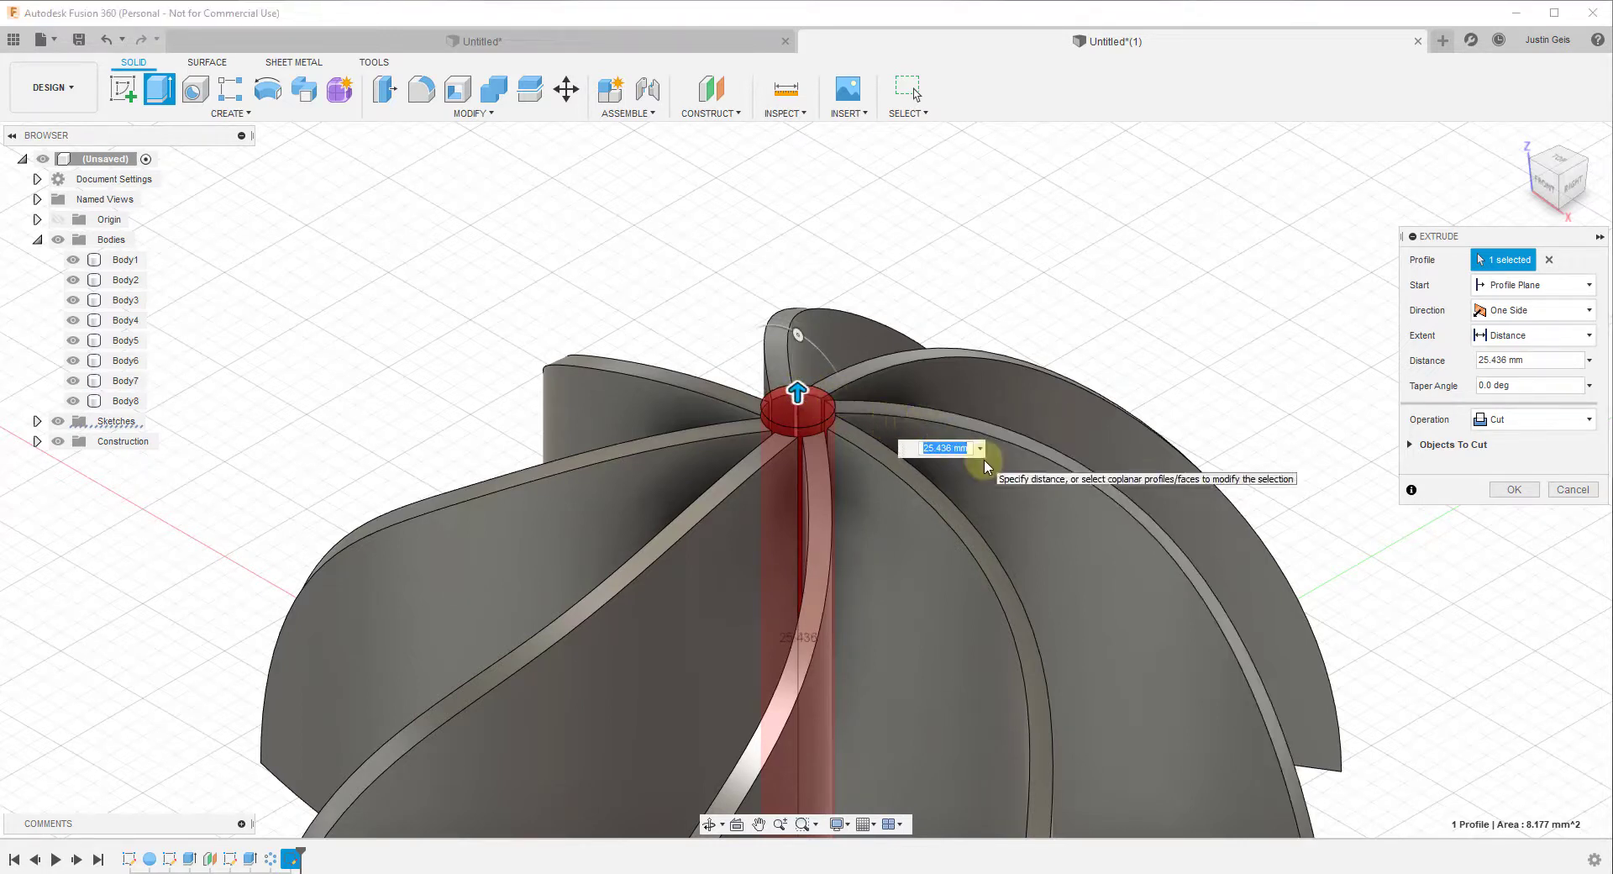
Set the central cylinder's extrusion distance to 26 mm.
type("25")
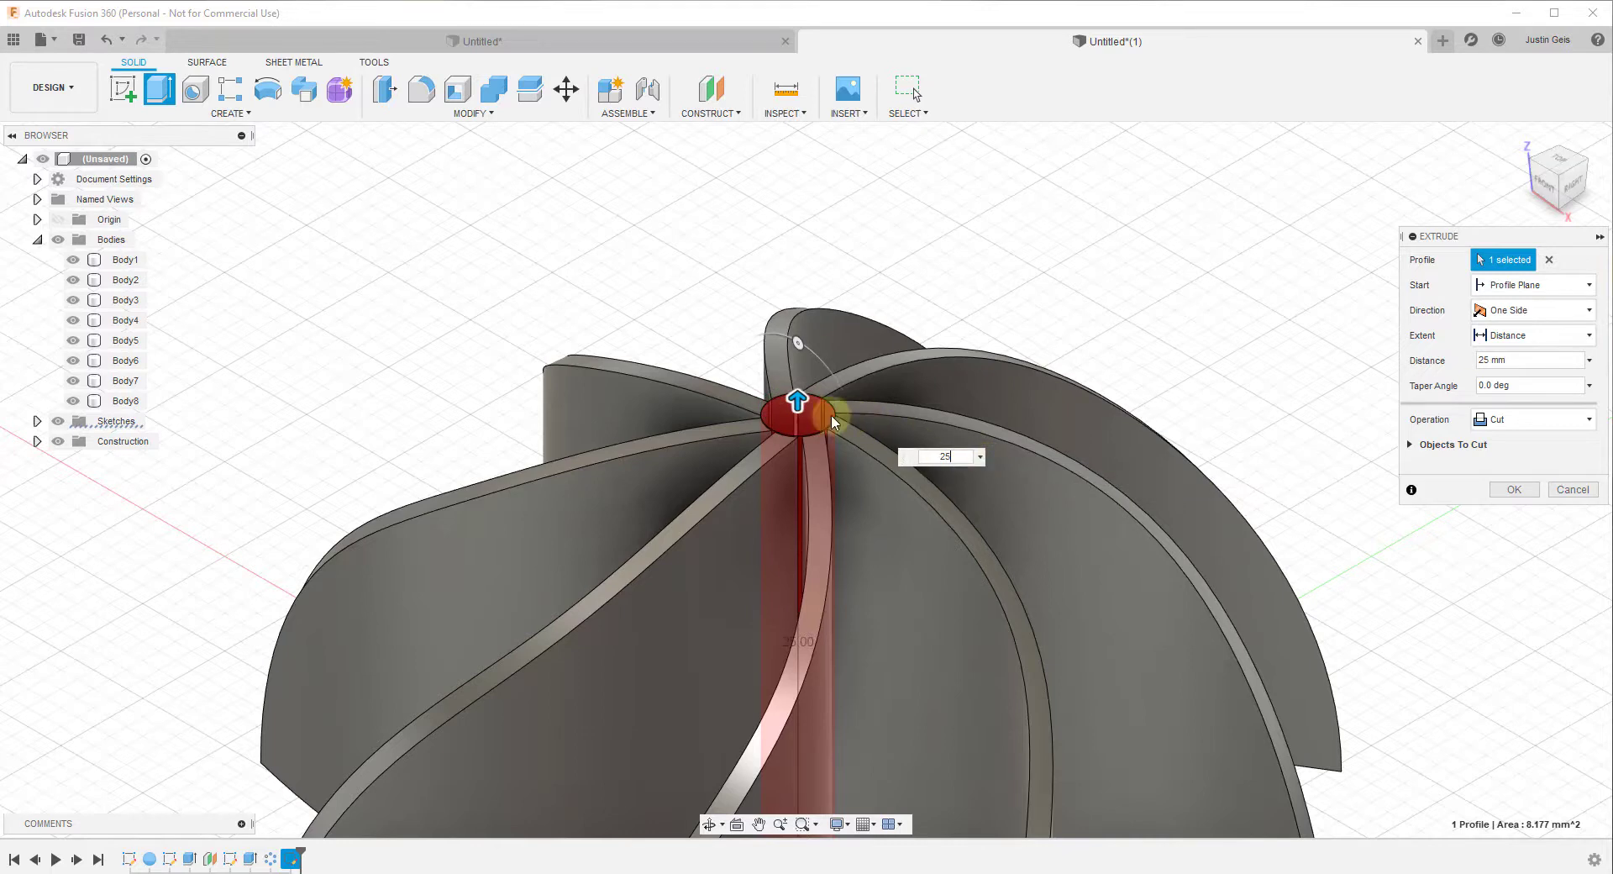
scroll(803, 421, "up", 3)
key("BackSpace")
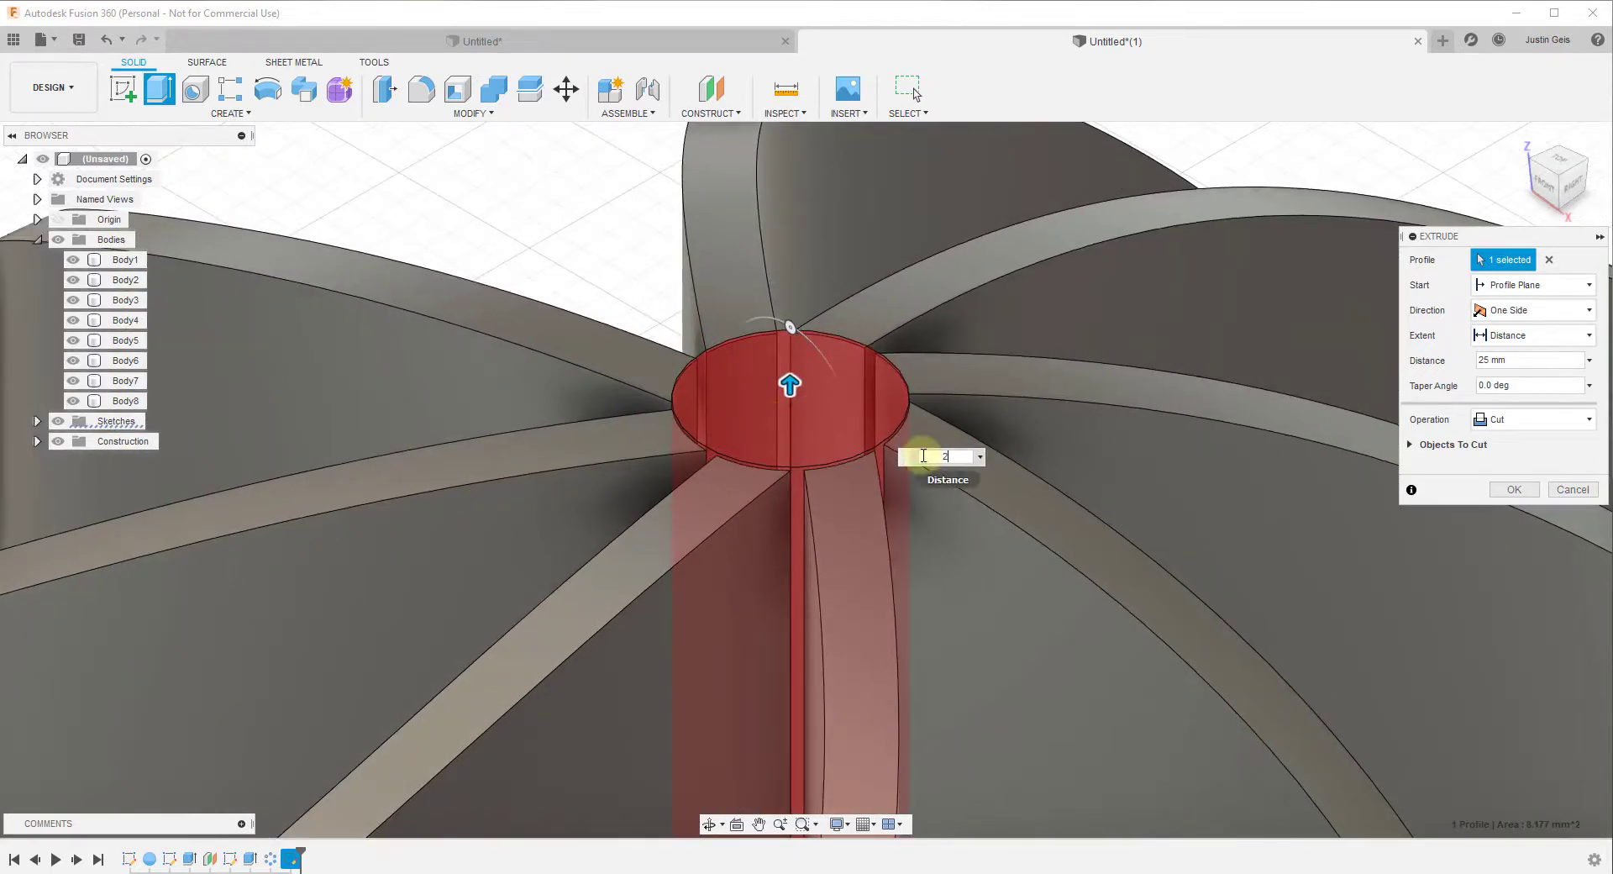
key("Return")
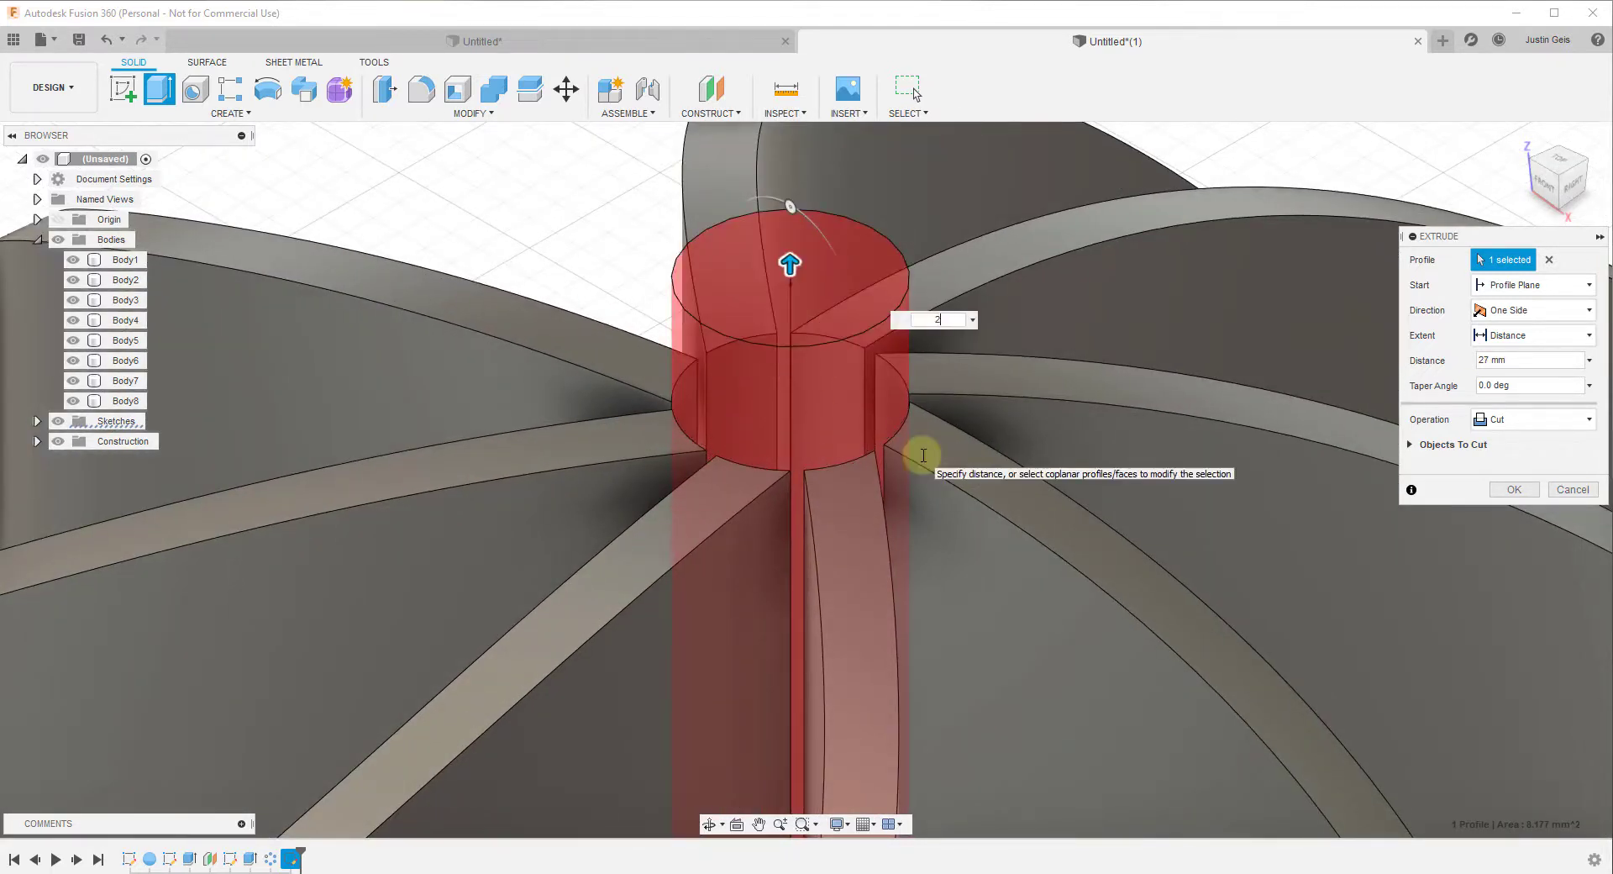
key("Return")
key("Return")
scroll(900, 462, "down", 6)
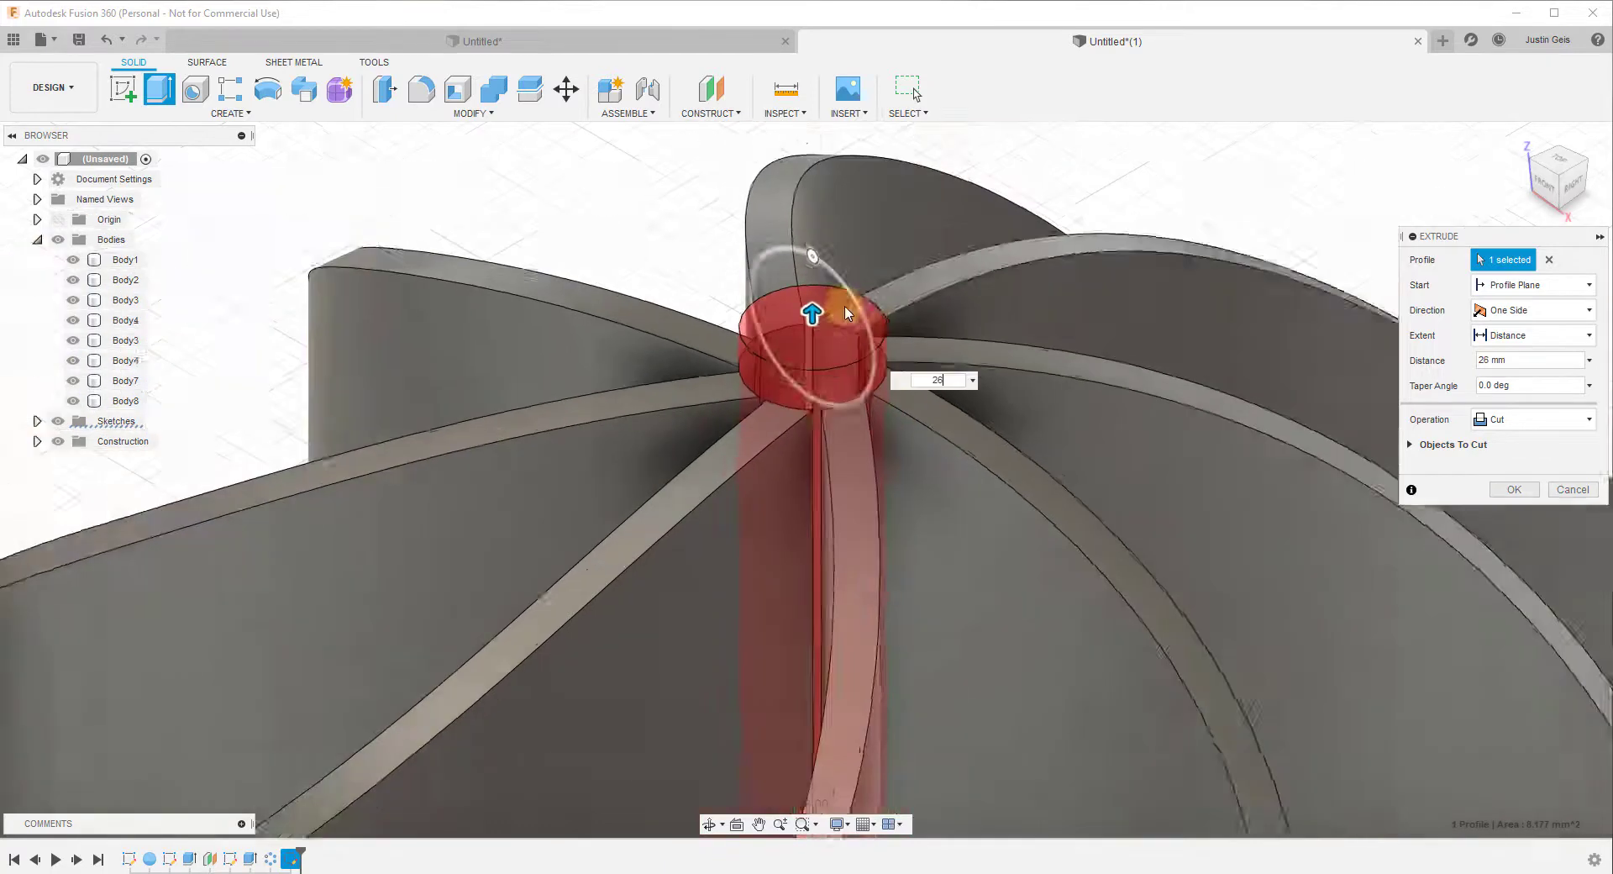
middle_click_drag(844, 639, 851, 589)
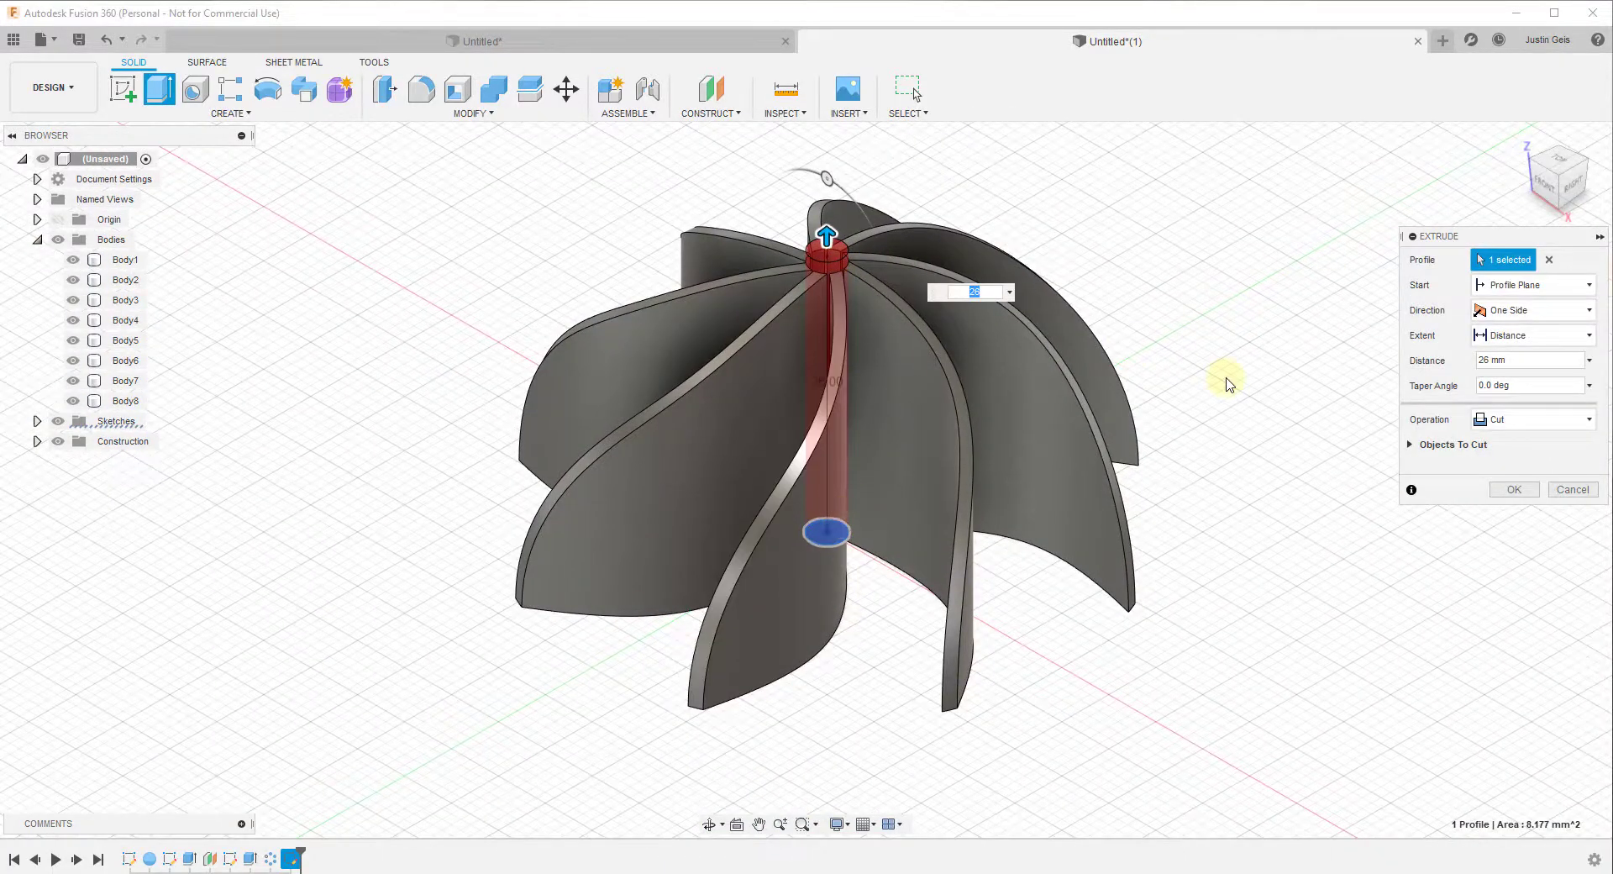
Change the extrusion's operation to Join and create the central hub merged with all the blades.
left_click(1521, 423)
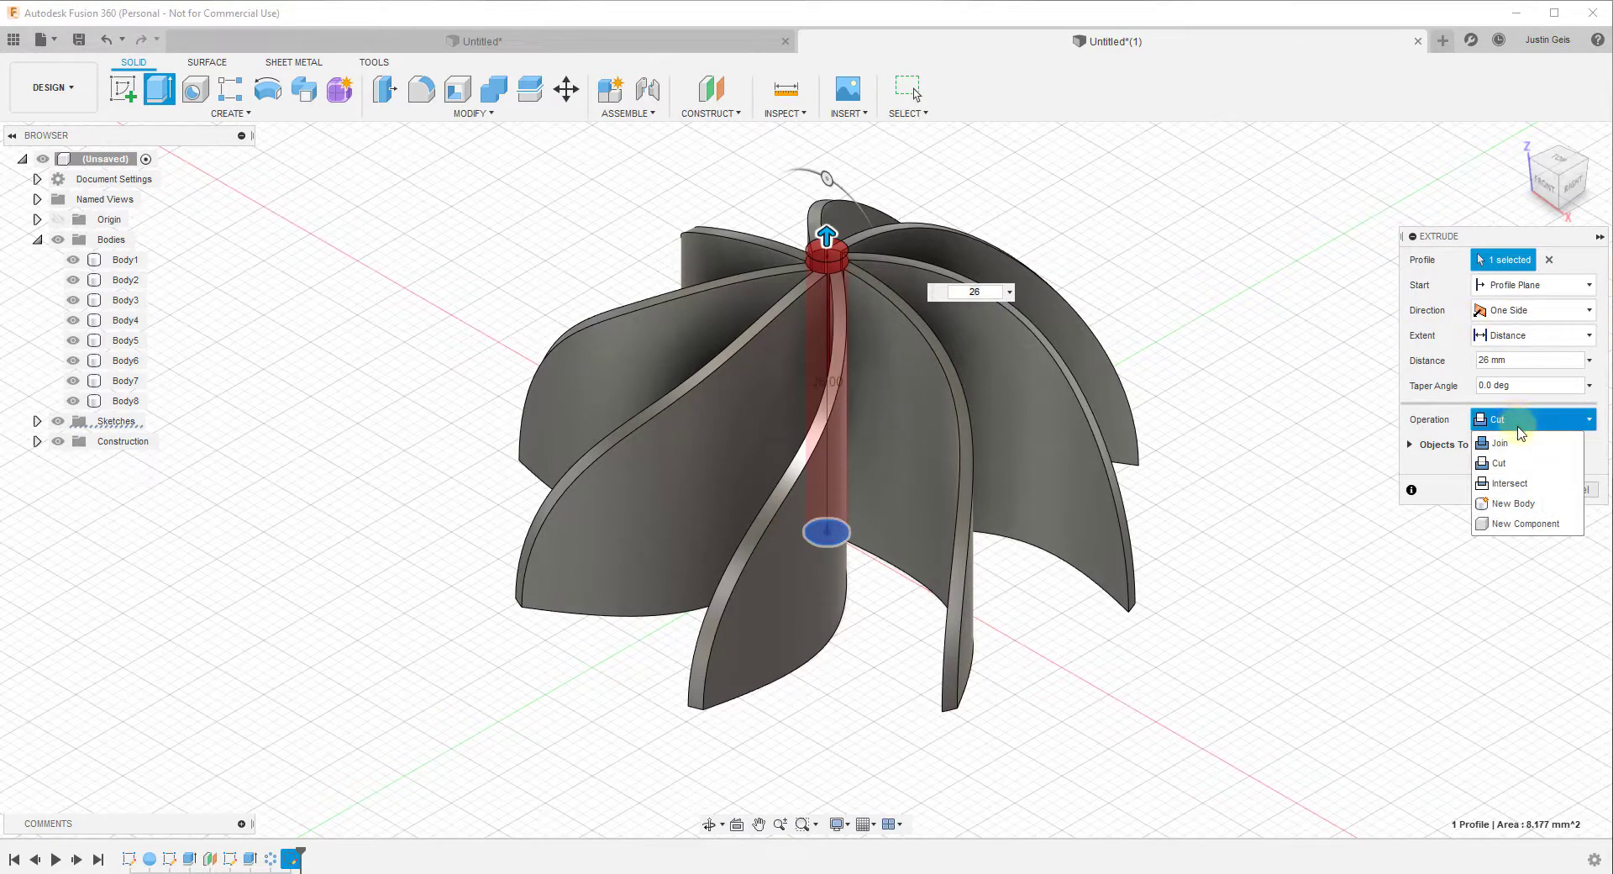
left_click(1521, 445)
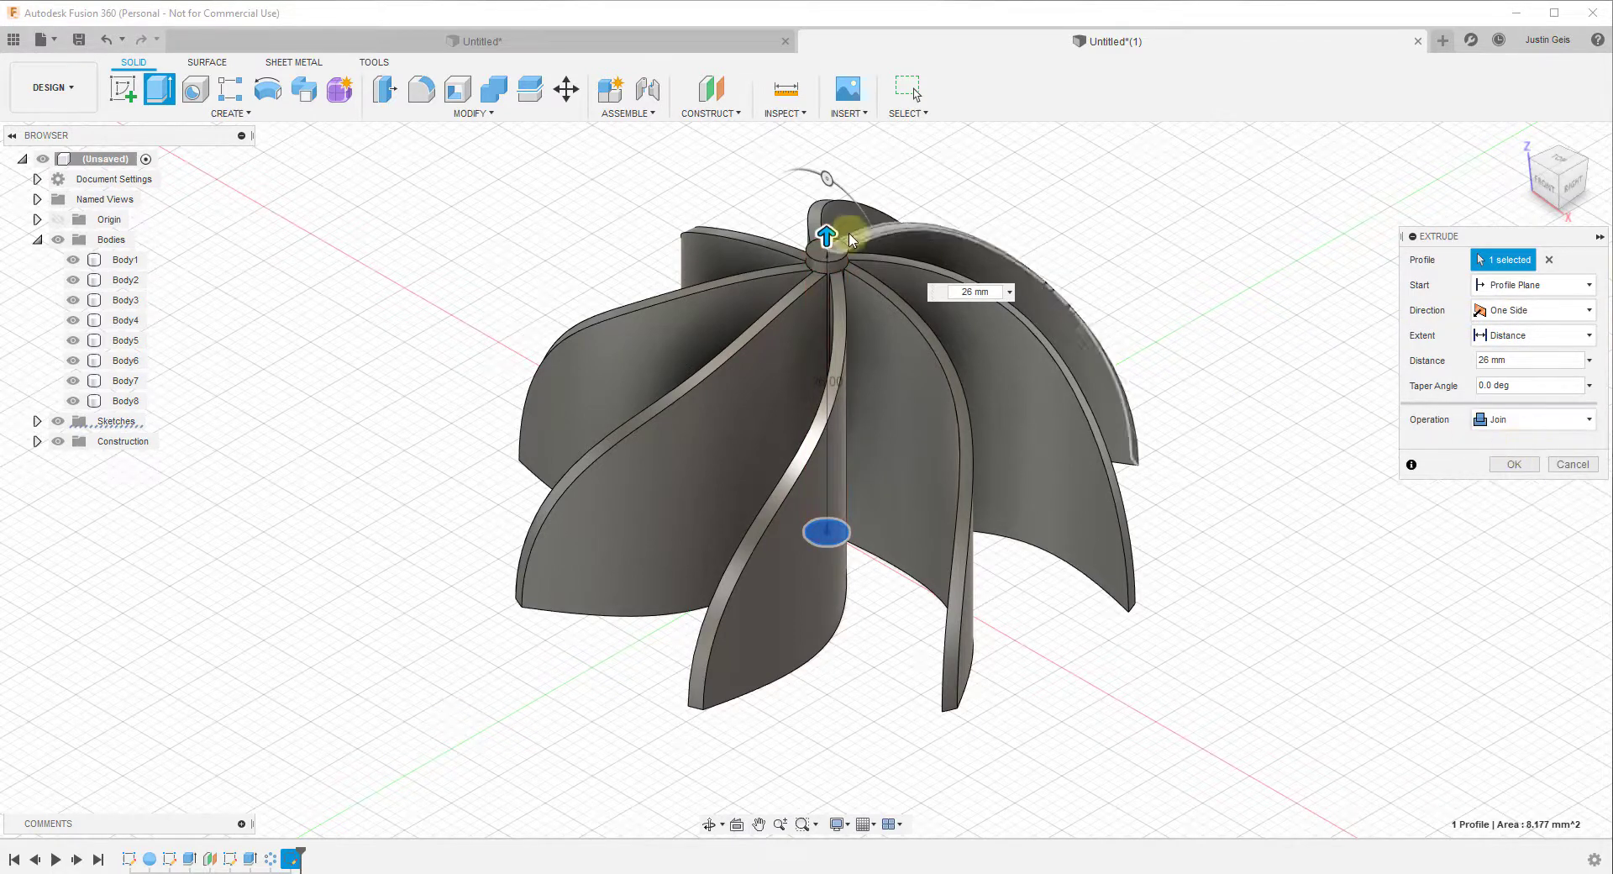
scroll(840, 336, "up", 5)
middle_click_drag(840, 336, 833, 368, "shift")
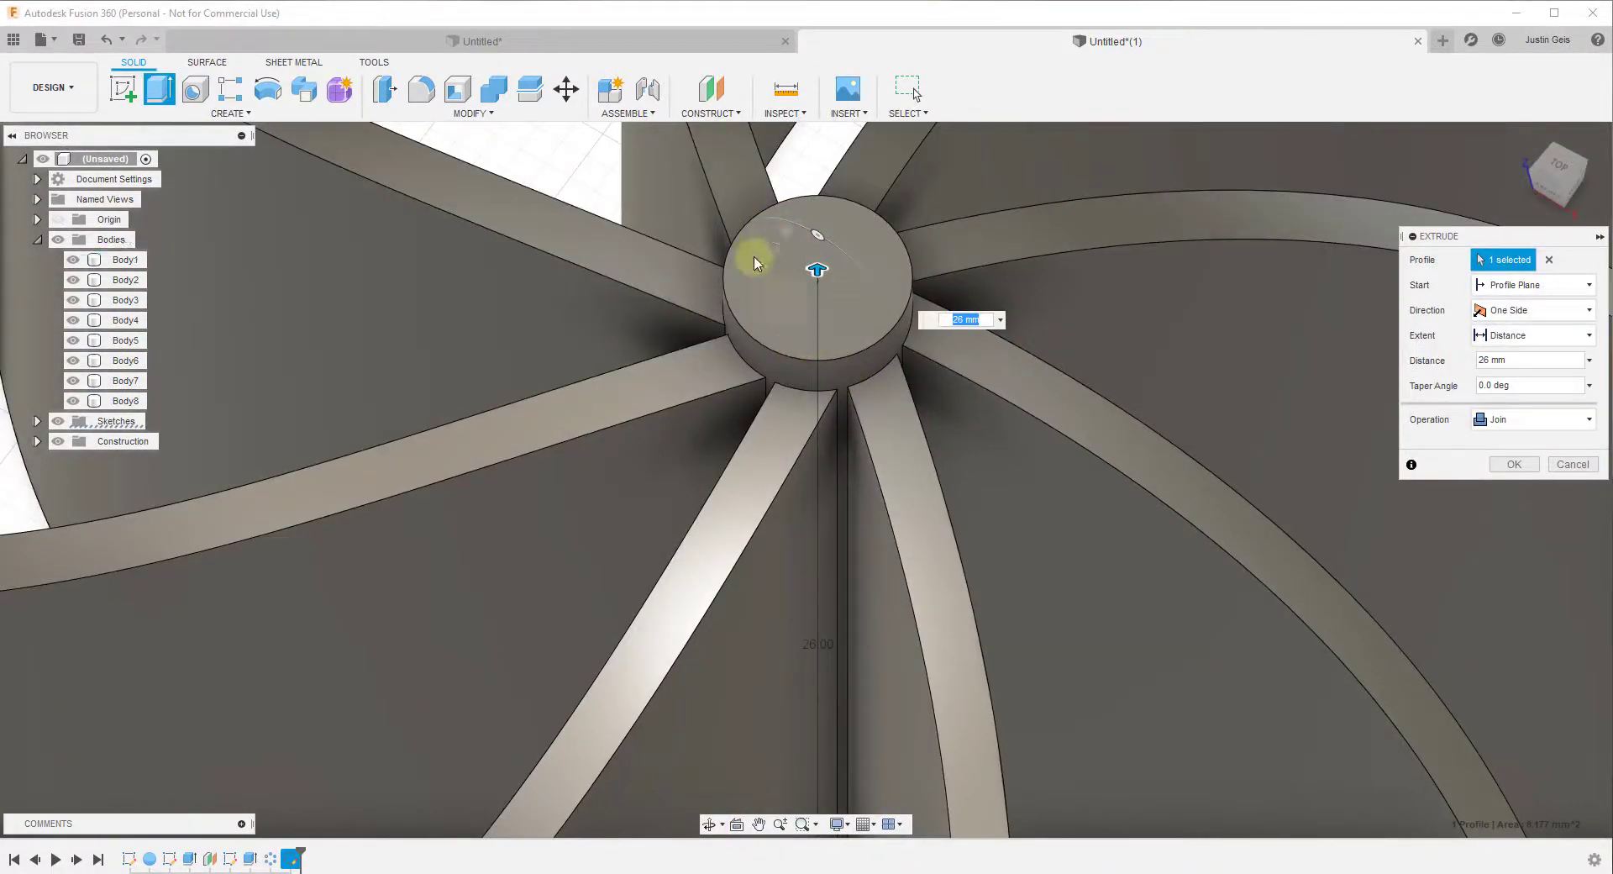
scroll(836, 361, "down", 3)
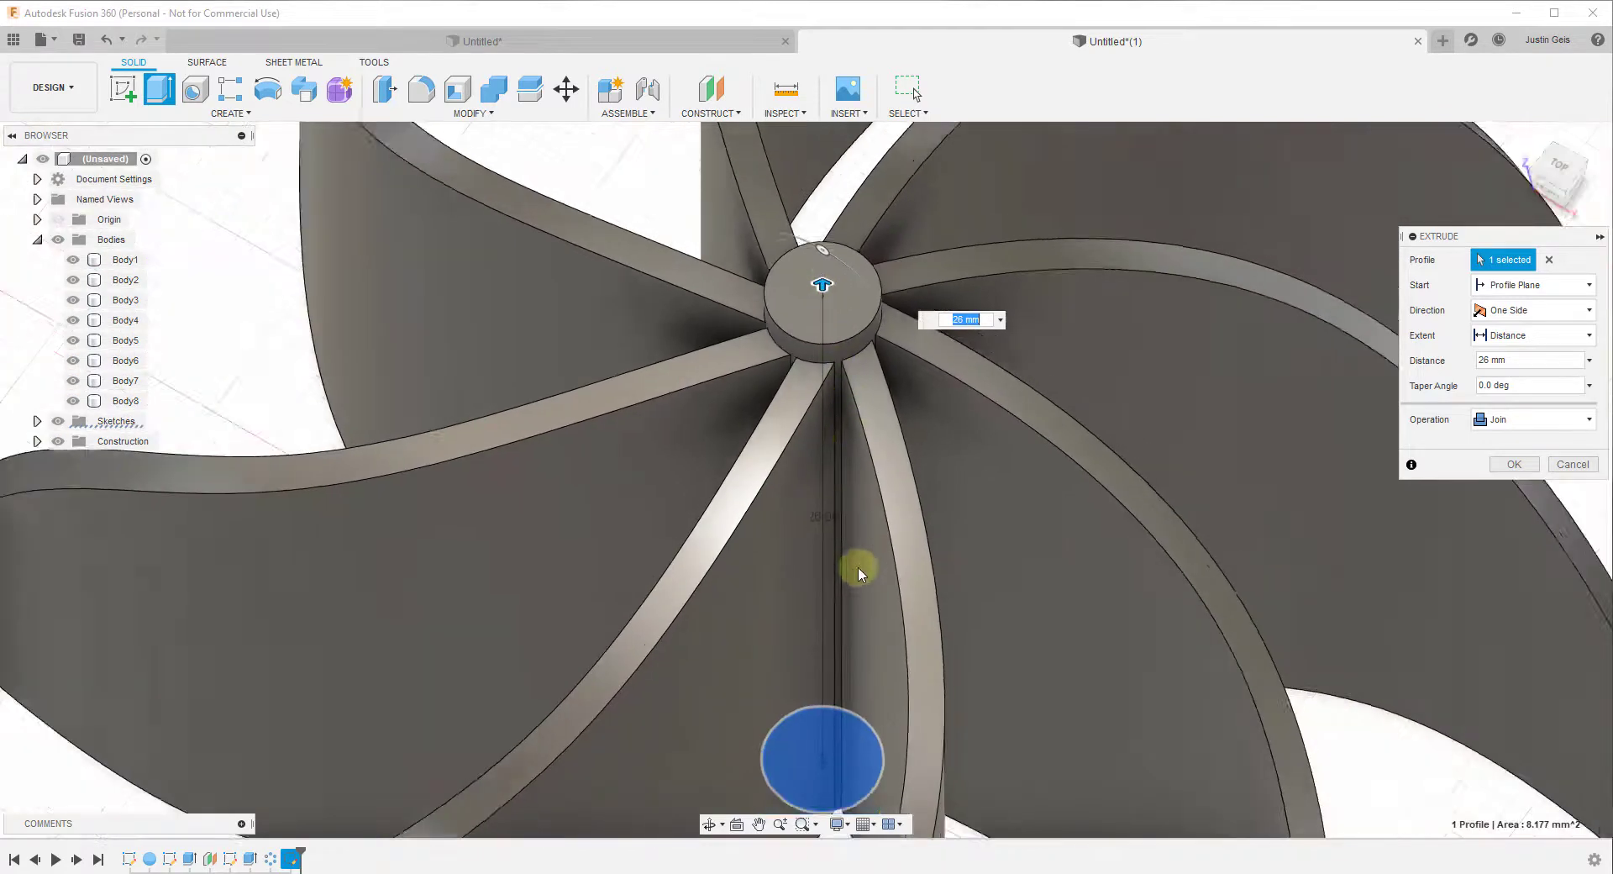
scroll(859, 570, "down", 3)
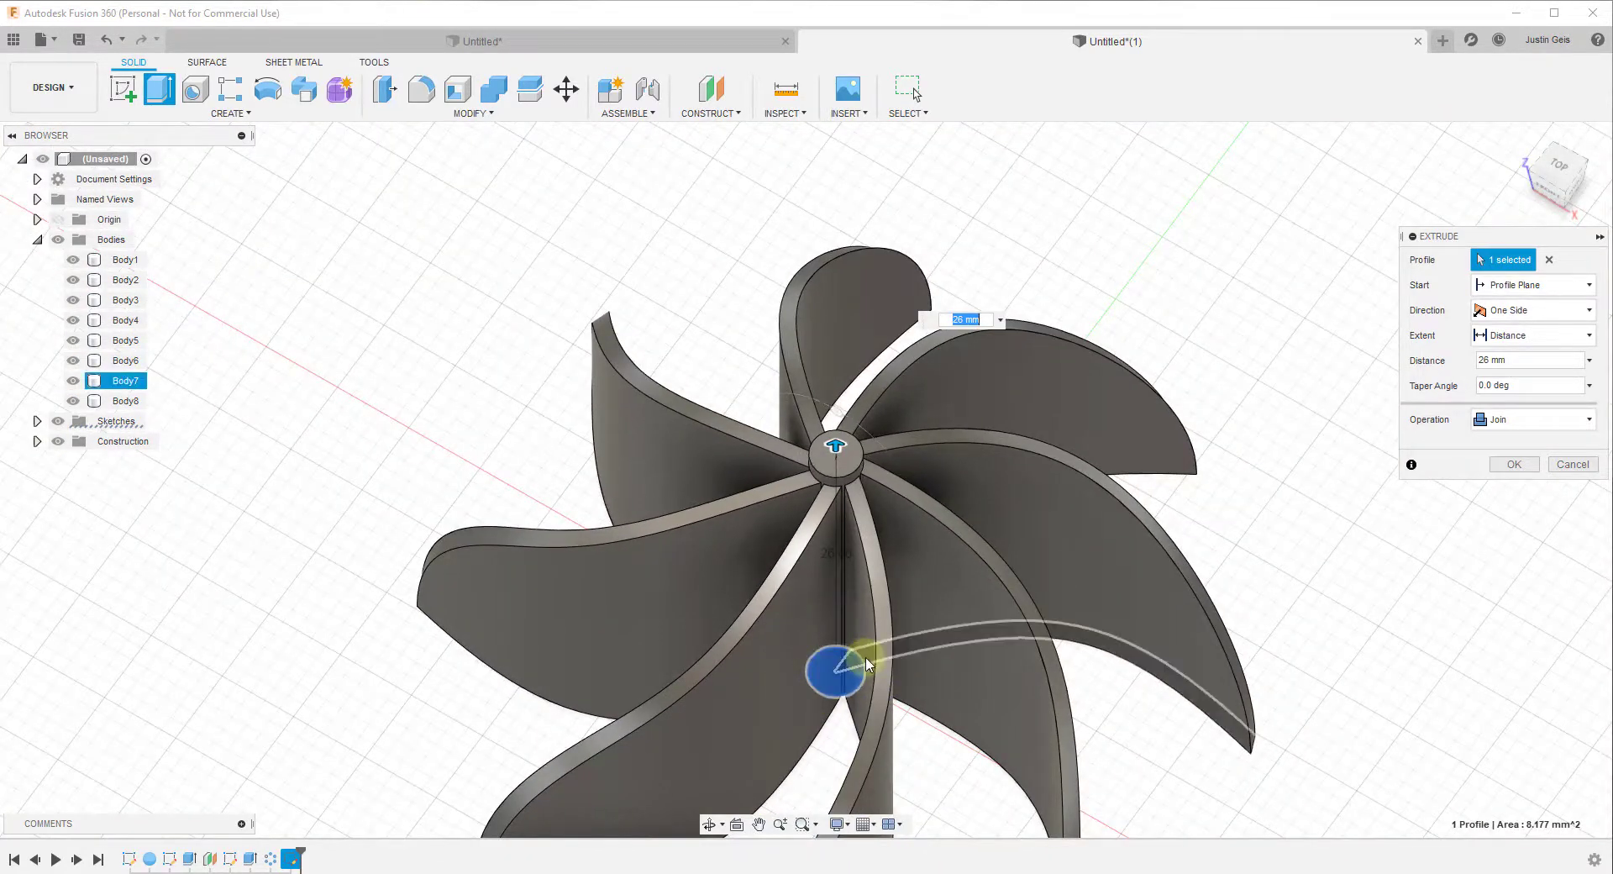
middle_click_drag(868, 664, 844, 424, "shift")
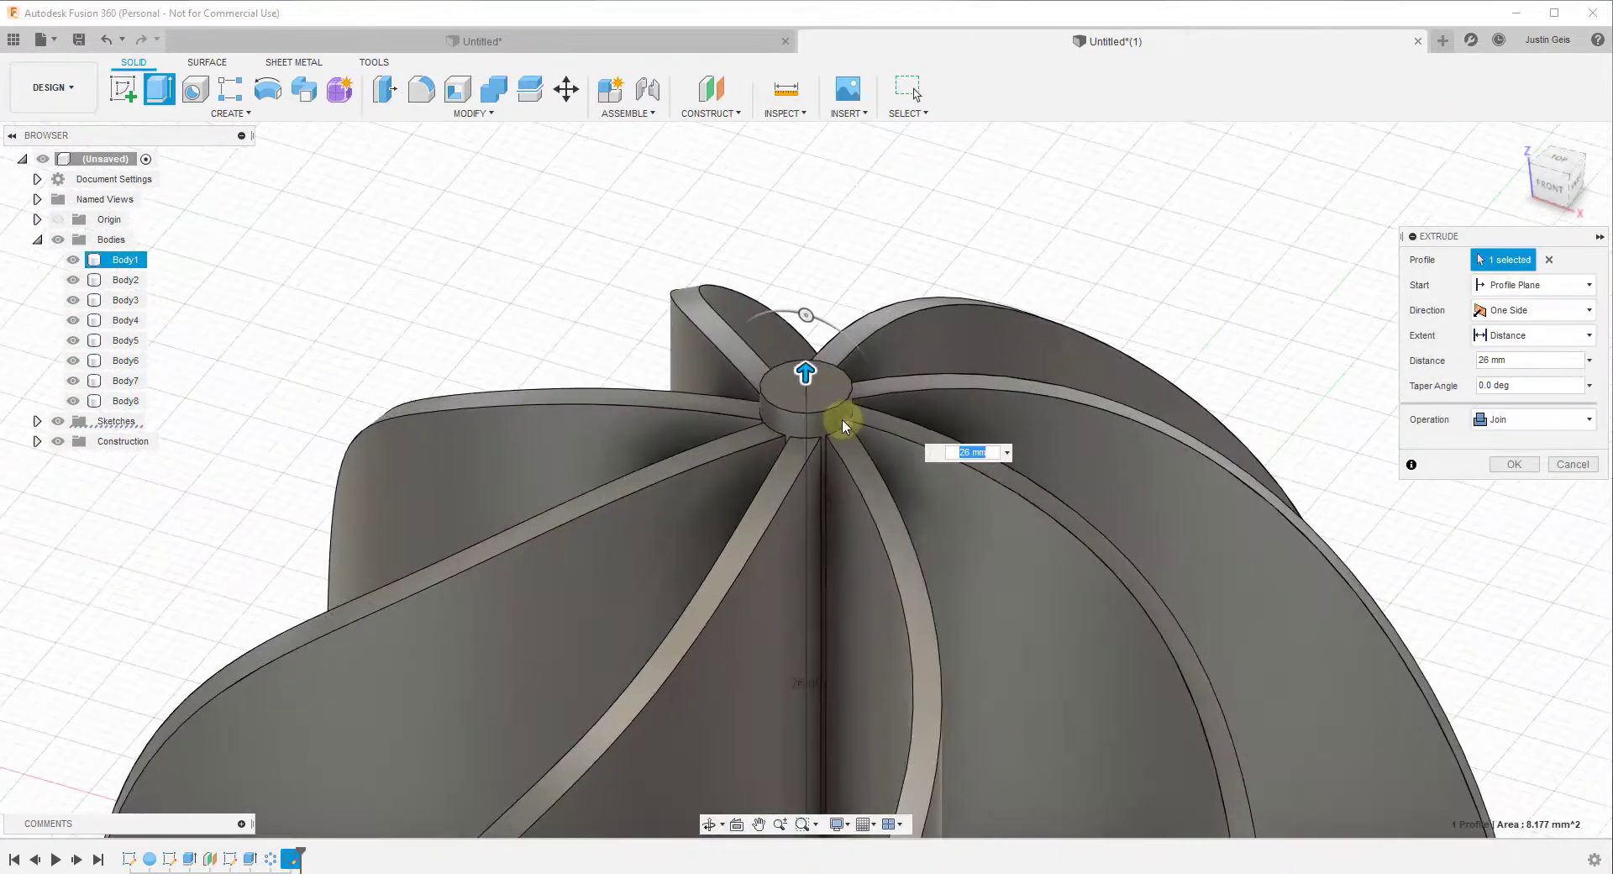
scroll(841, 419, "up", 2)
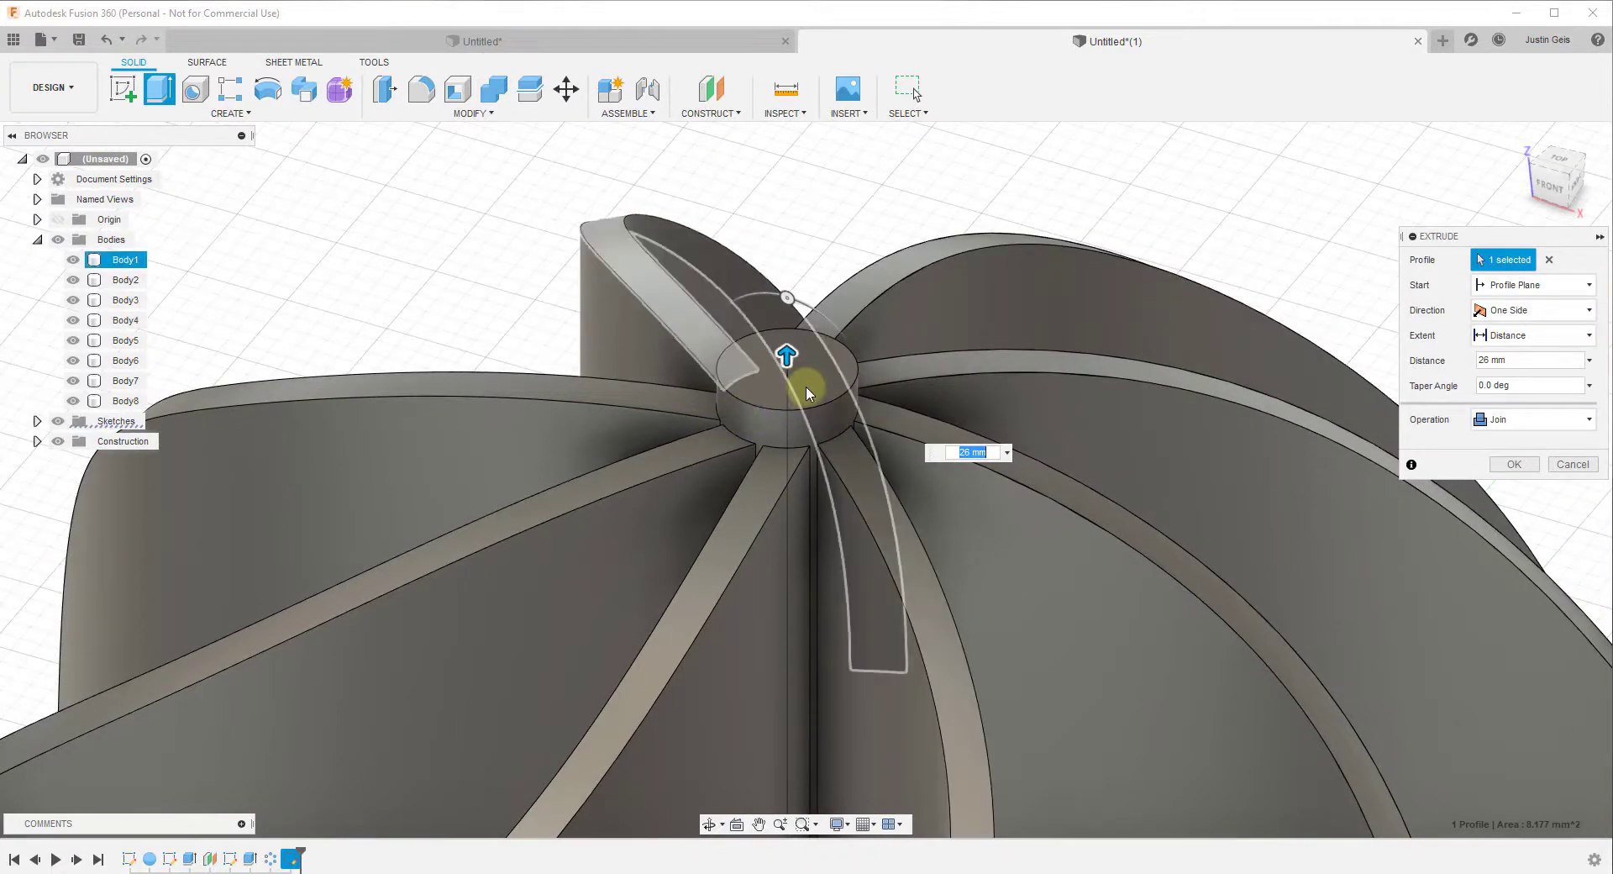
scroll(805, 392, "down", 5)
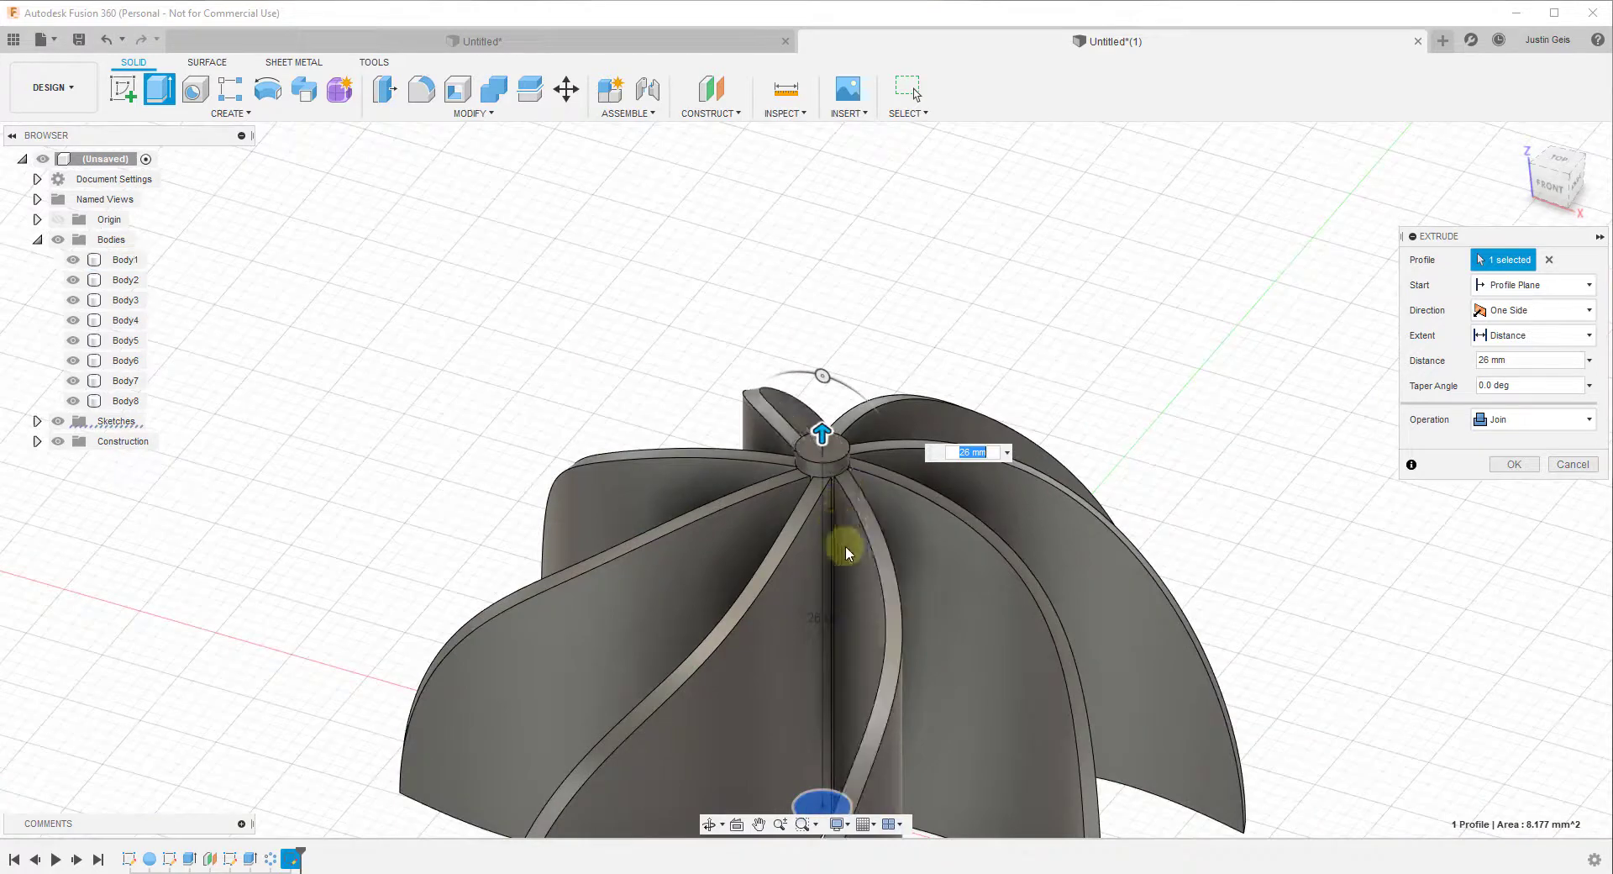
scroll(846, 546, "down", 5)
scroll(876, 567, "up", 3)
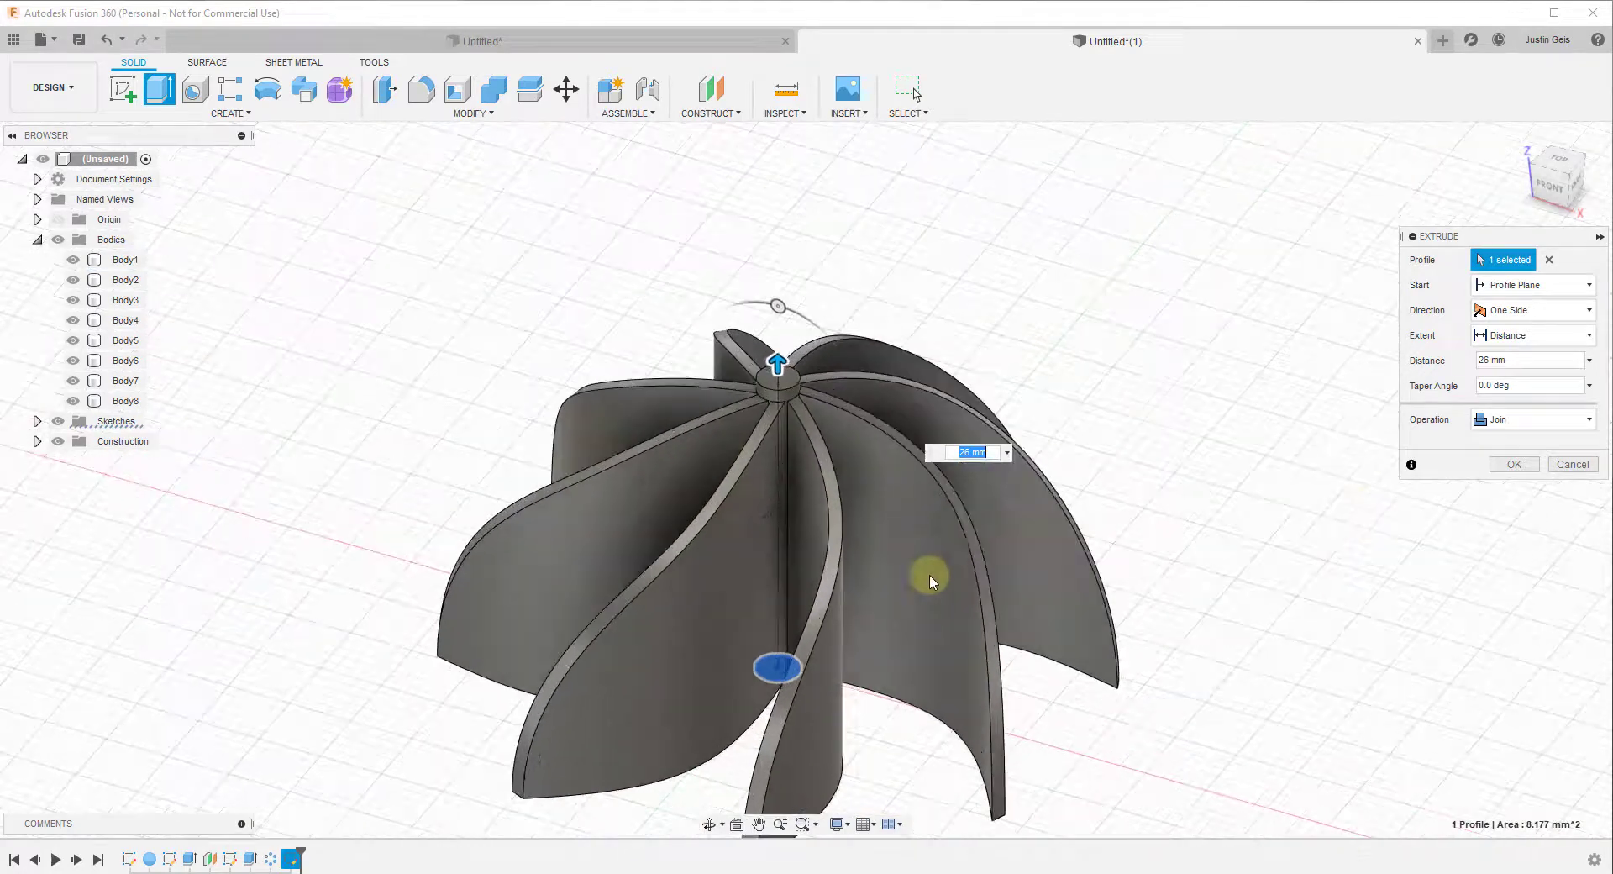
left_click(1515, 465)
Select the hub face and the whole body to check that the blades and hub form one body.
left_click(766, 391)
scroll(779, 400, "up", 3)
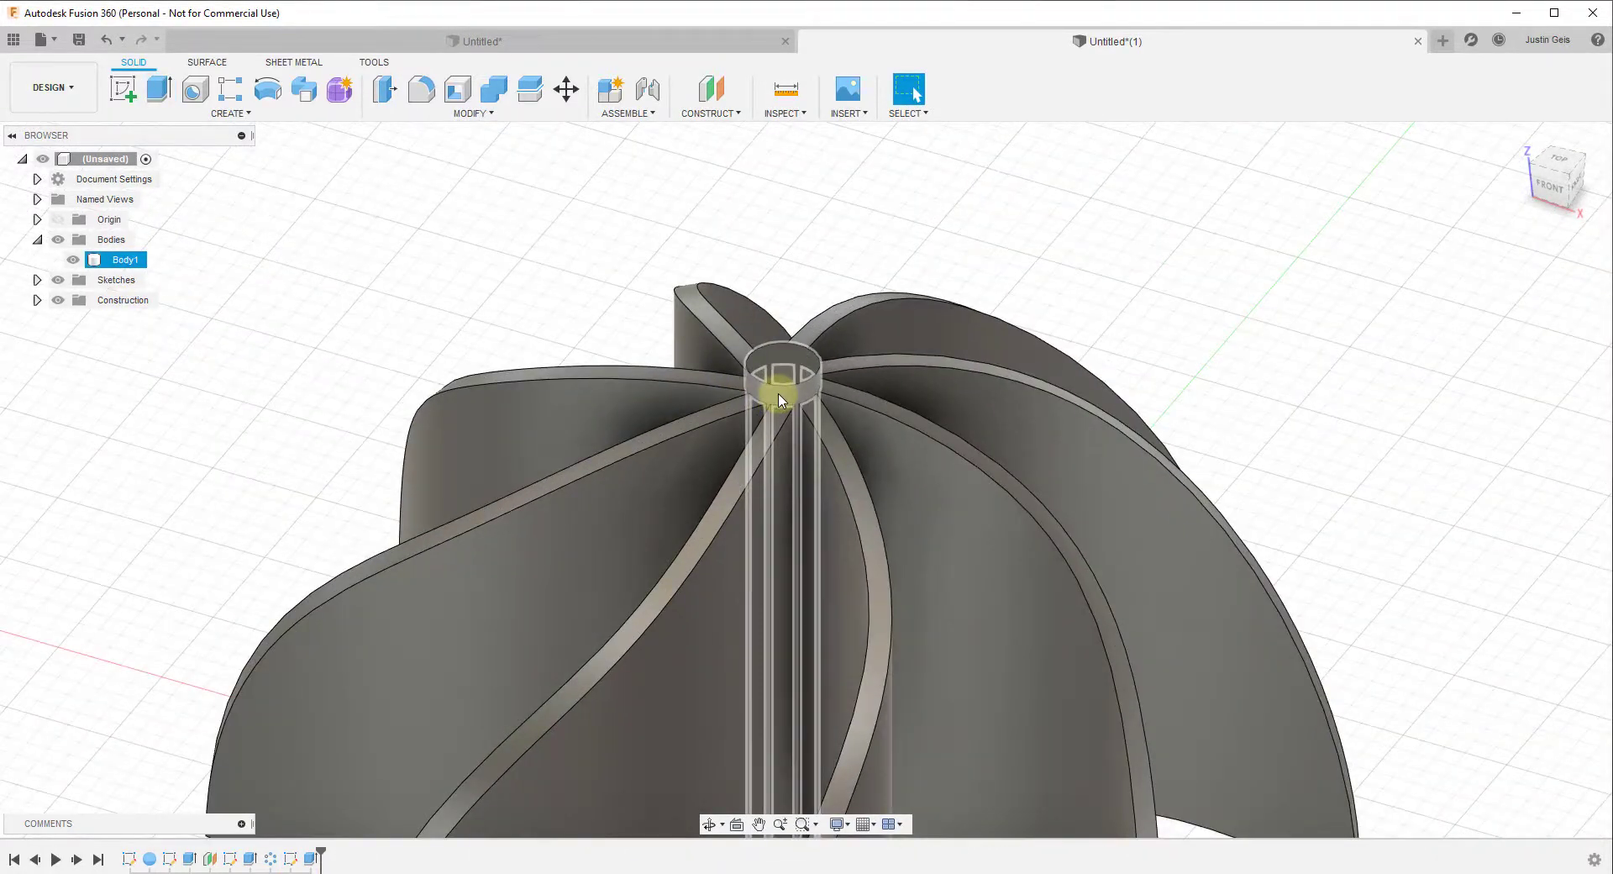
scroll(829, 446, "down", 2)
left_click(214, 259)
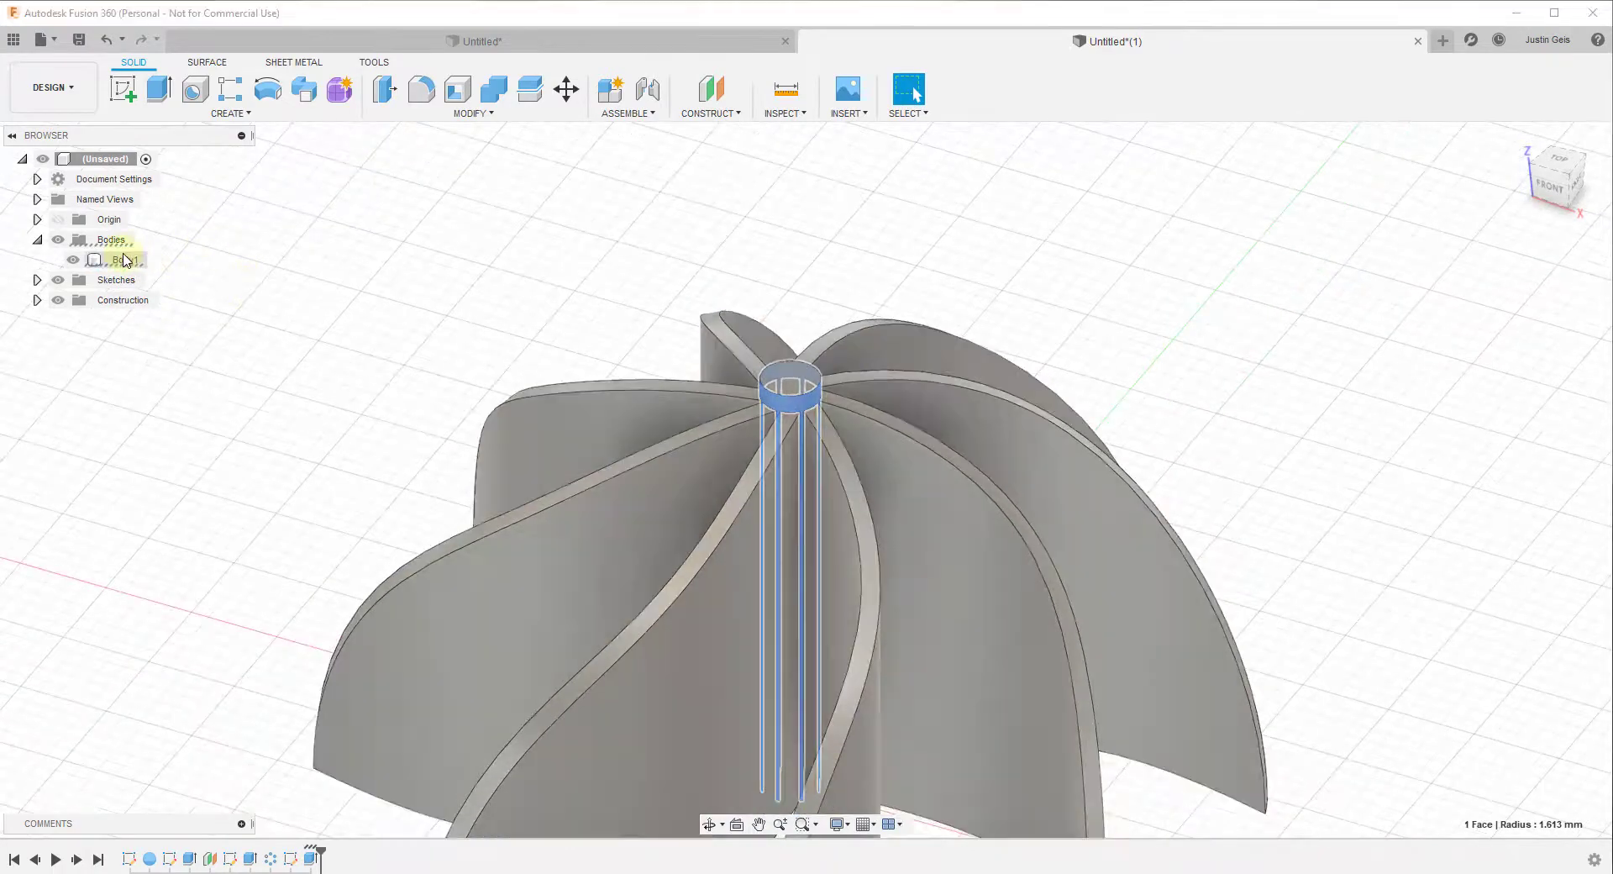
scroll(814, 269, "down", 3)
middle_click_drag(814, 270, 827, 587, "shift")
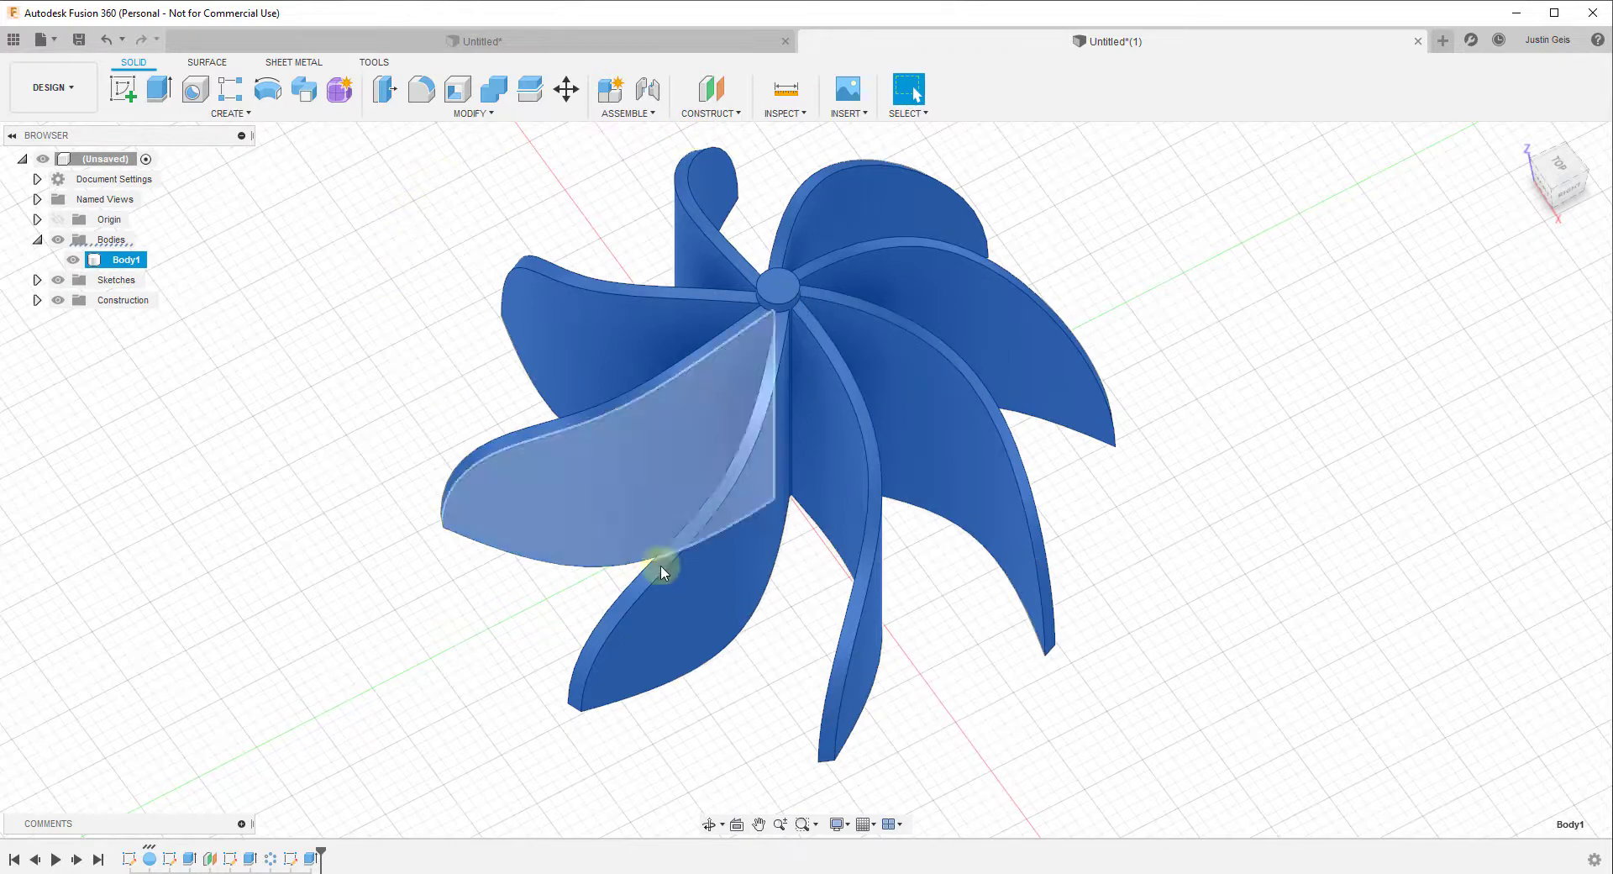
left_click(1167, 267)
Start a tapped hole at the centre of the hub's top face.
scroll(844, 222, "up", 2)
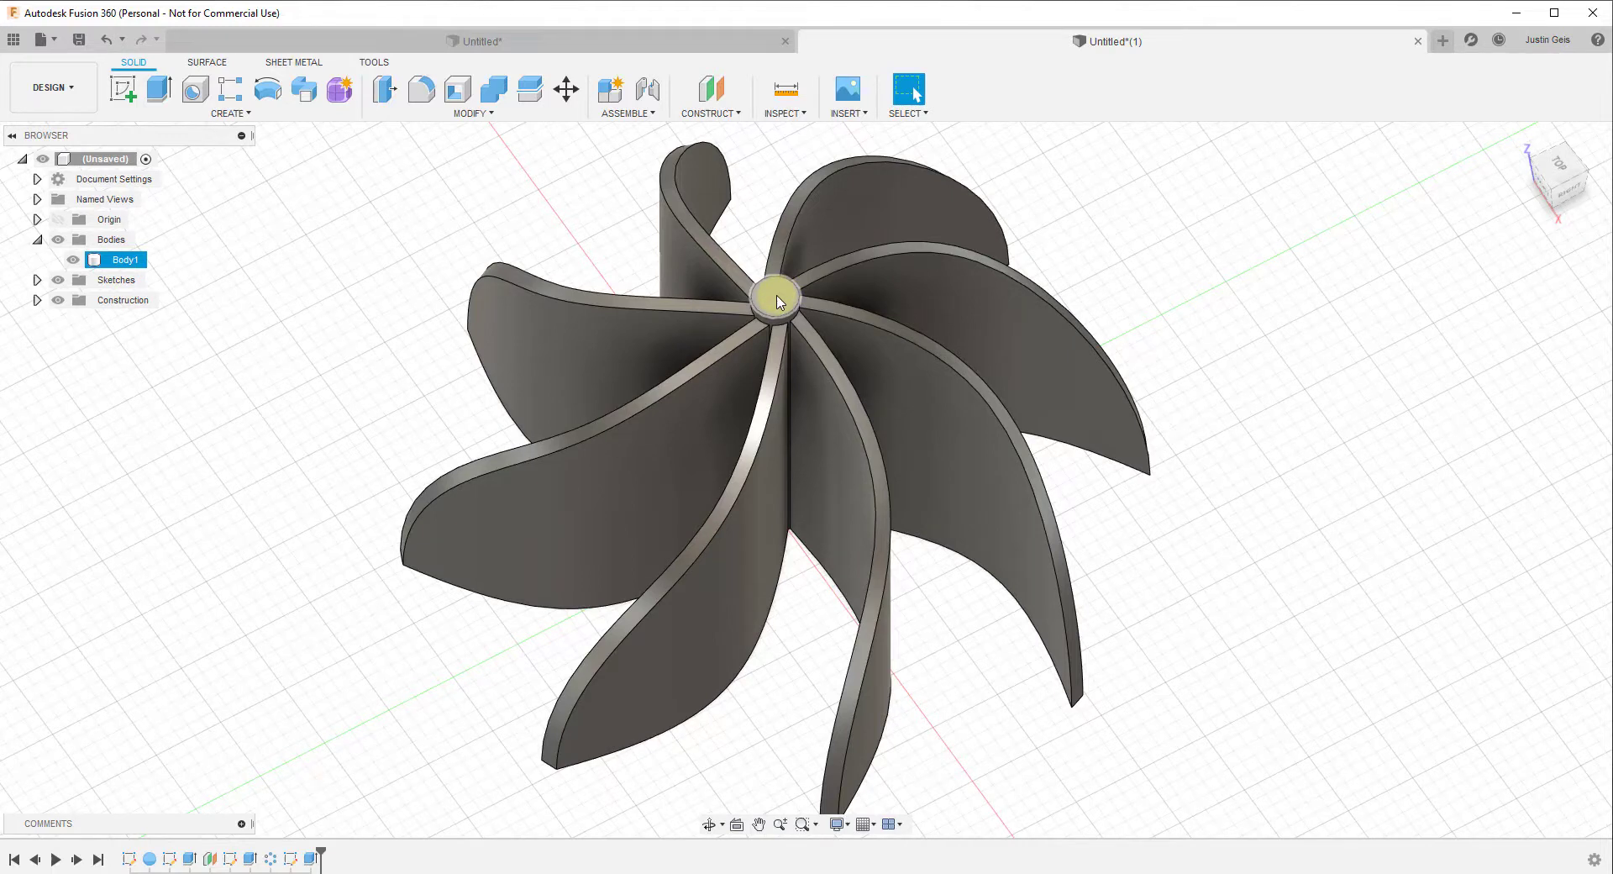
scroll(790, 296, "up", 3)
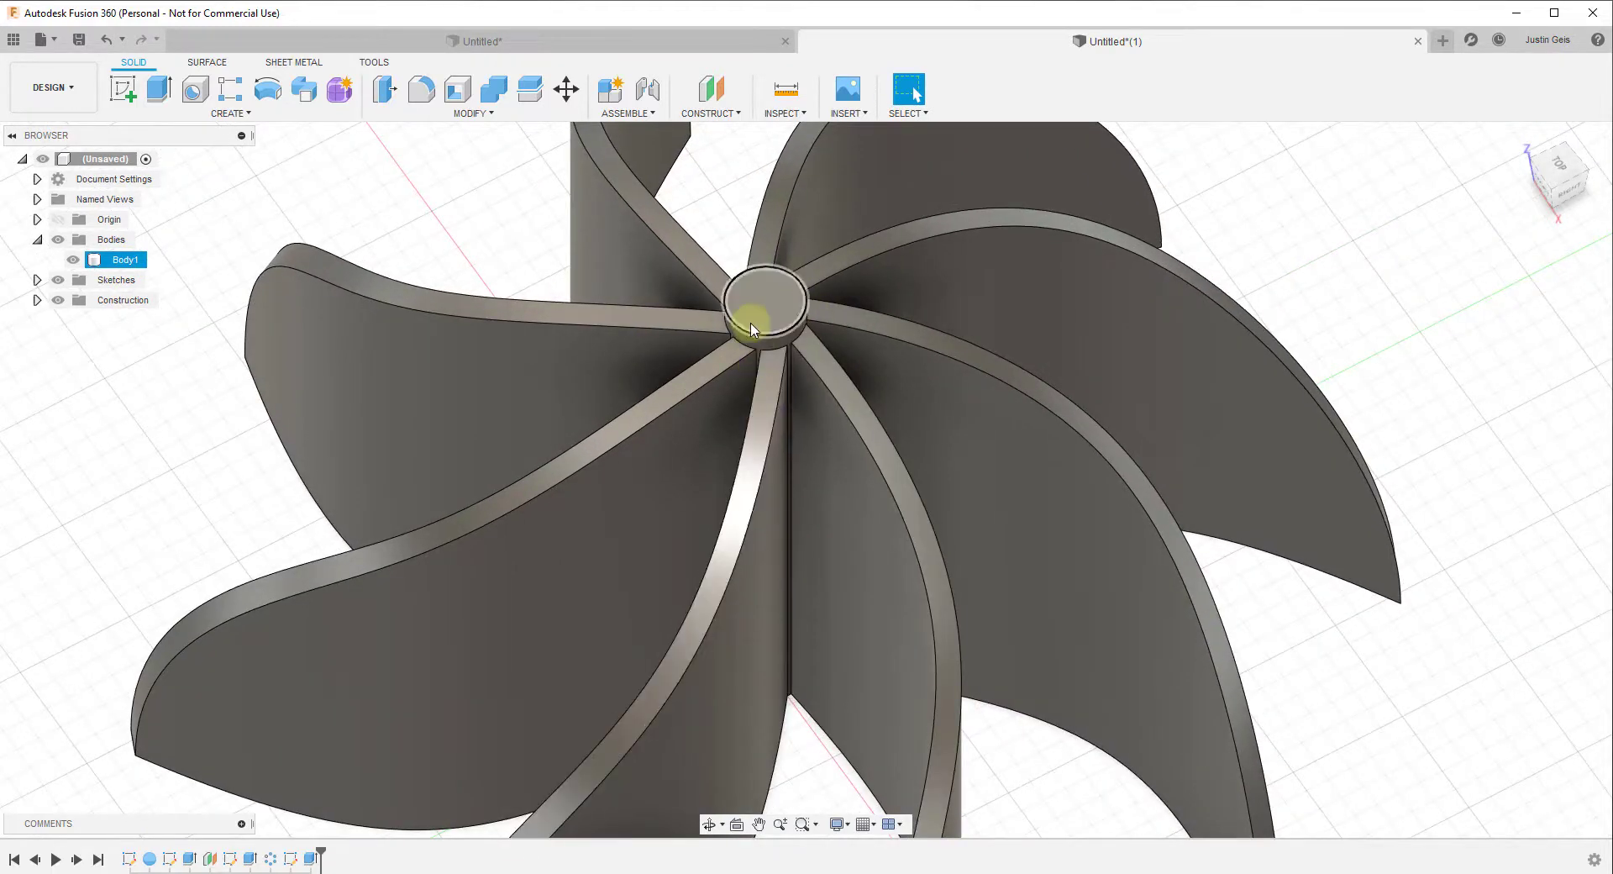
left_click(196, 137)
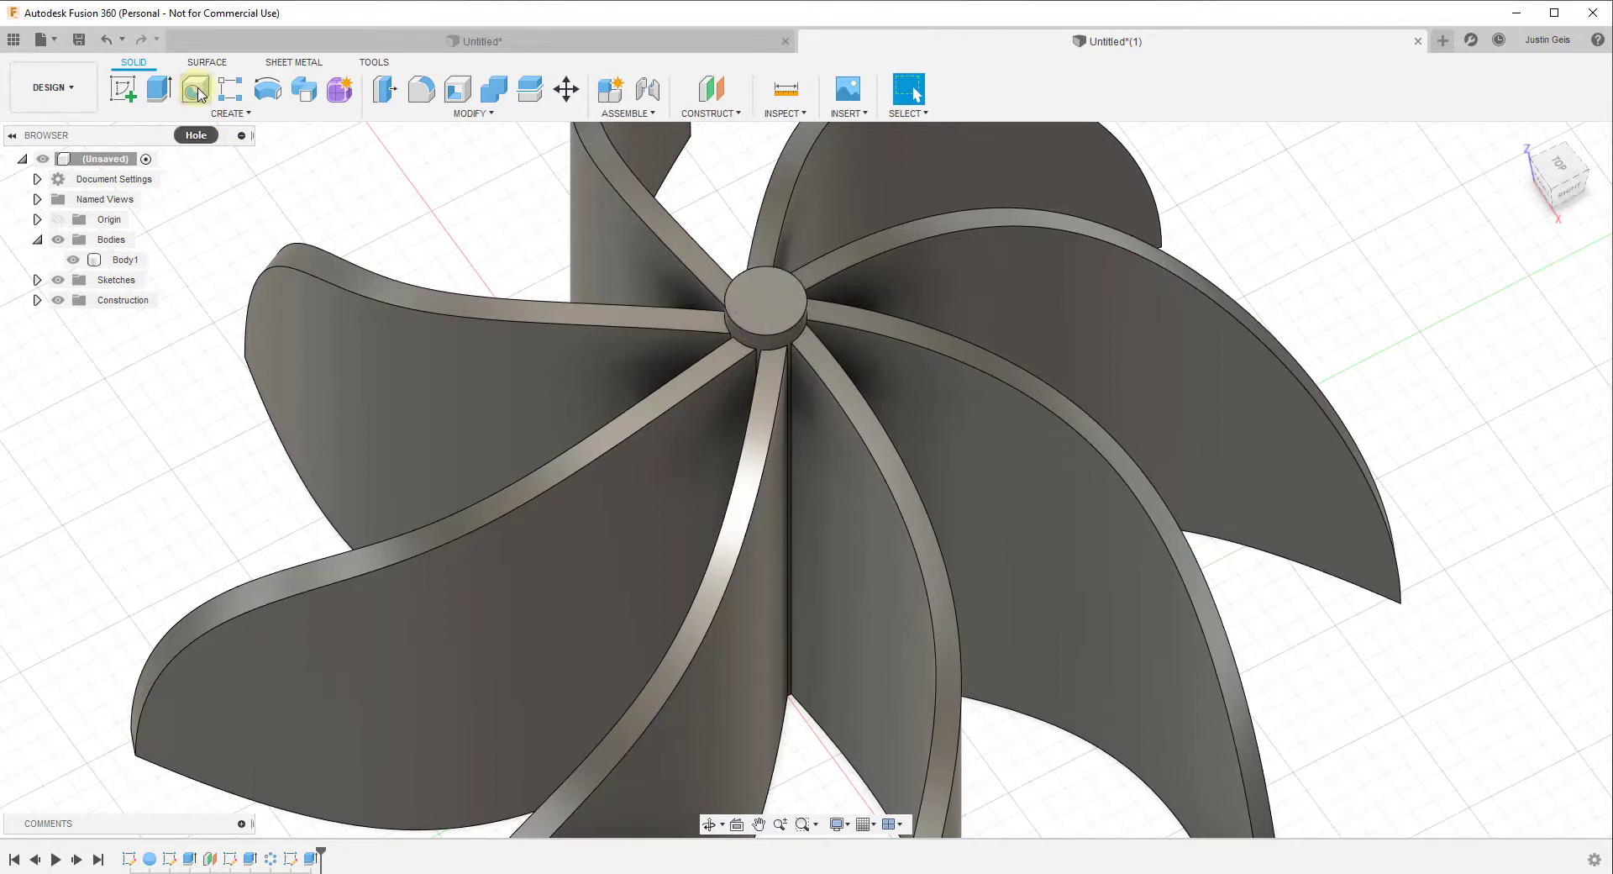
left_click(198, 93)
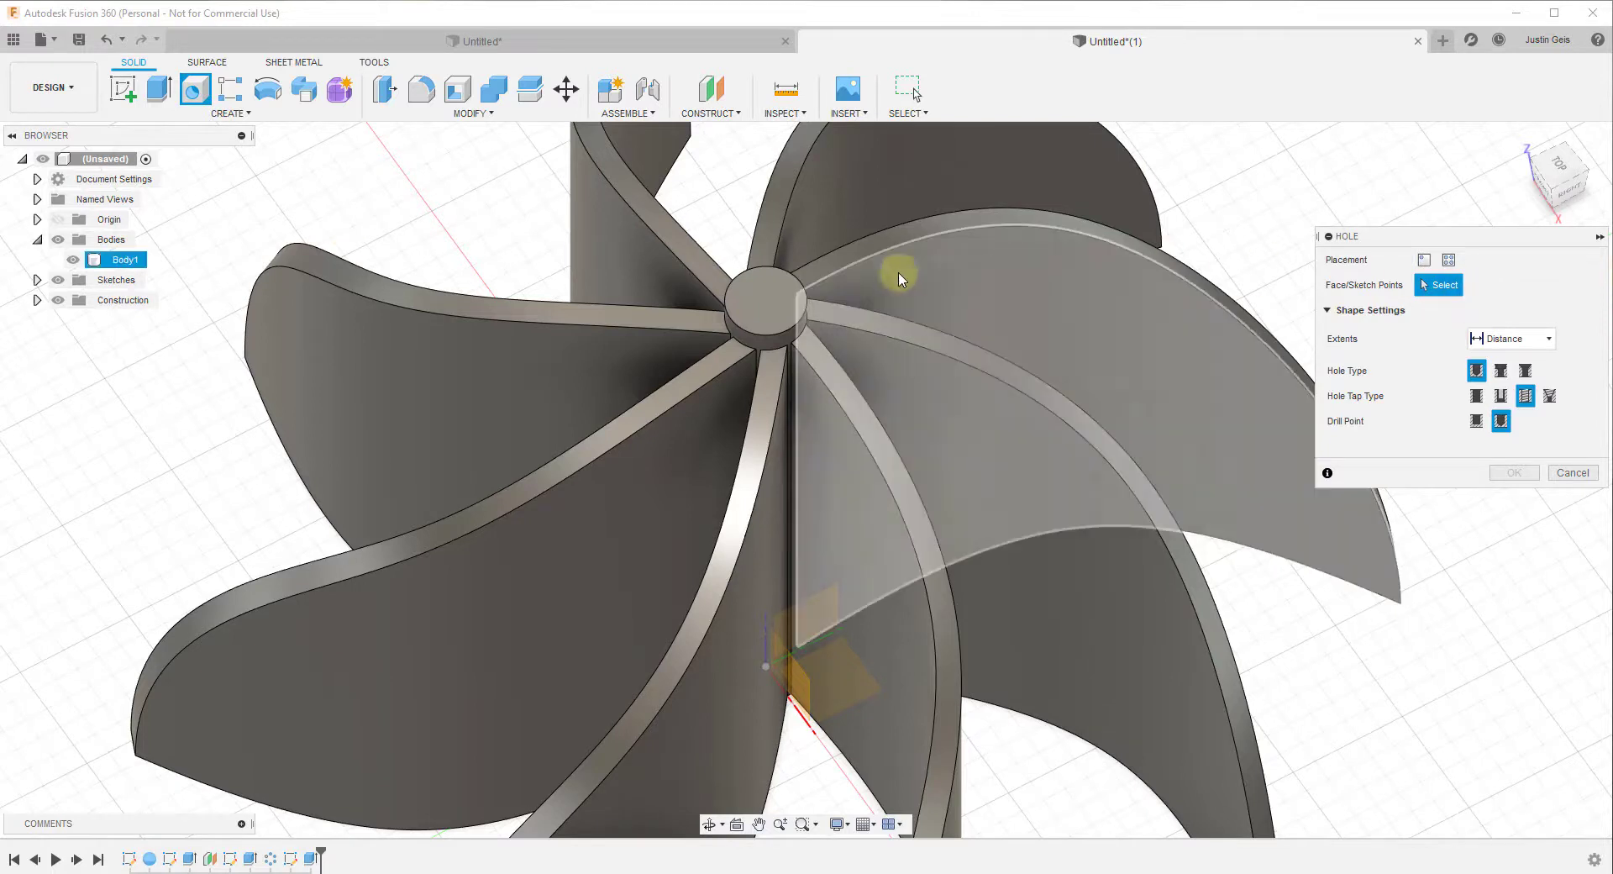
left_click(773, 301)
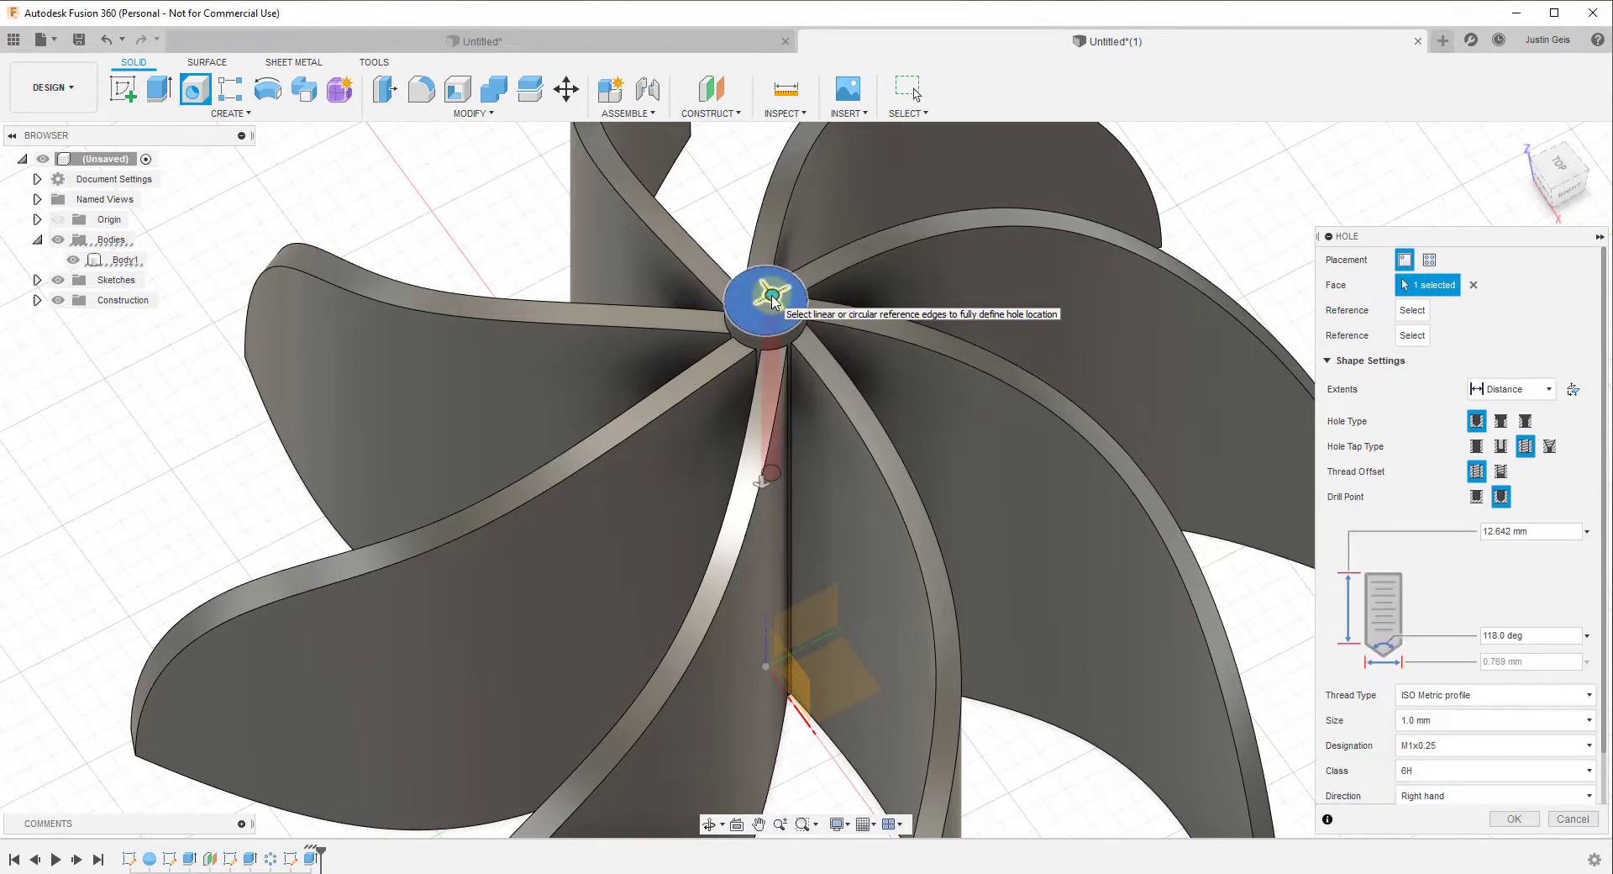
scroll(772, 302, "up", 5)
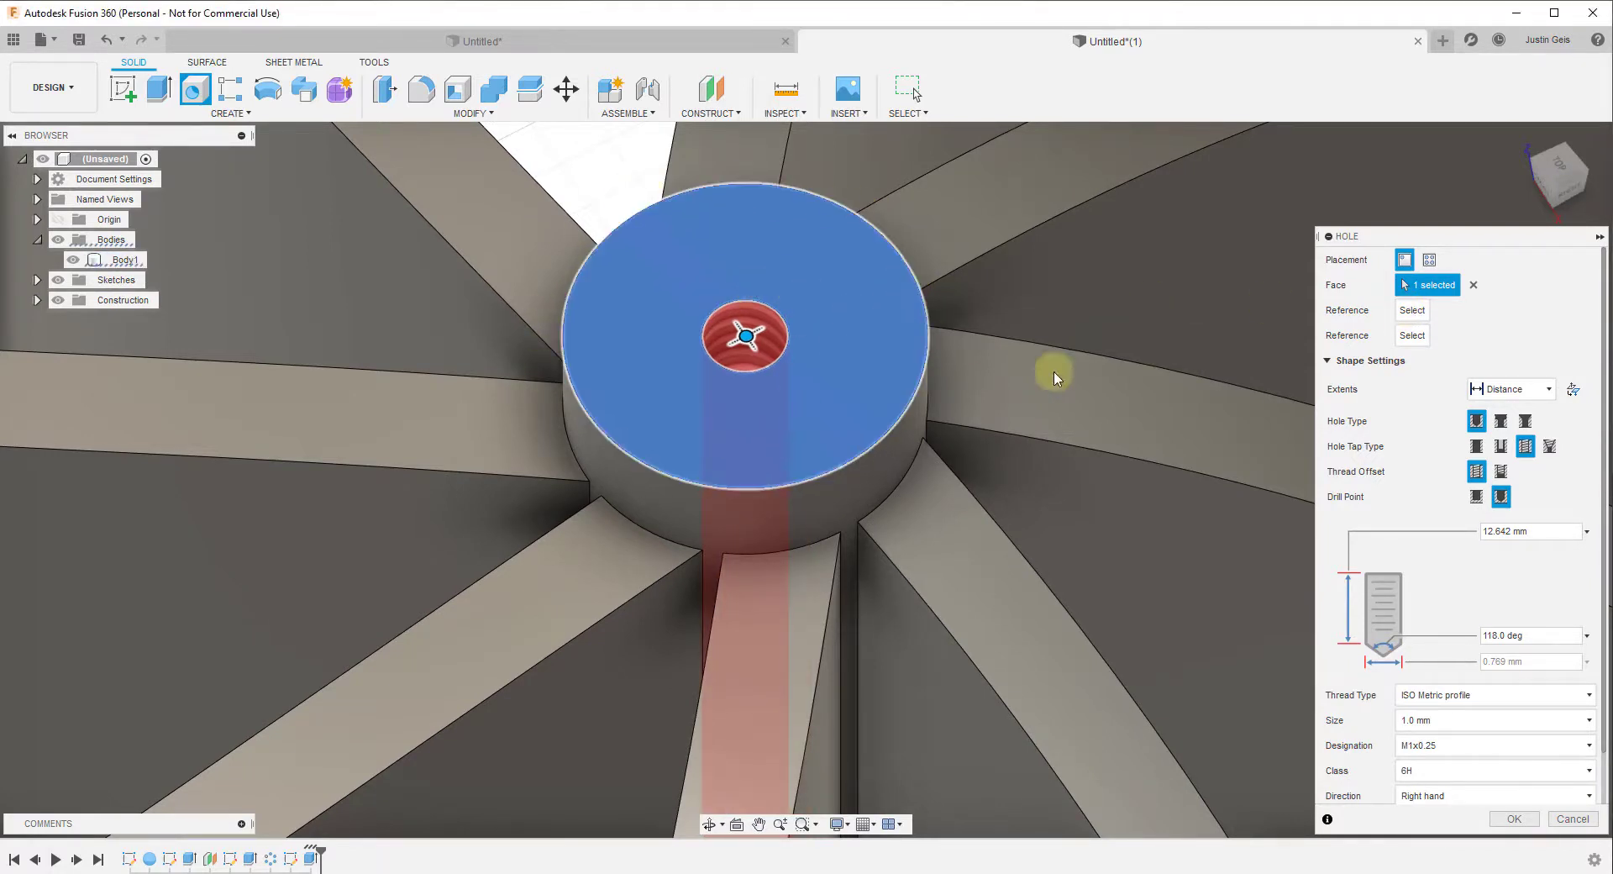
Change the hub hole's type to Counterbore and examine the preview of its recess and thread.
left_click(1501, 421)
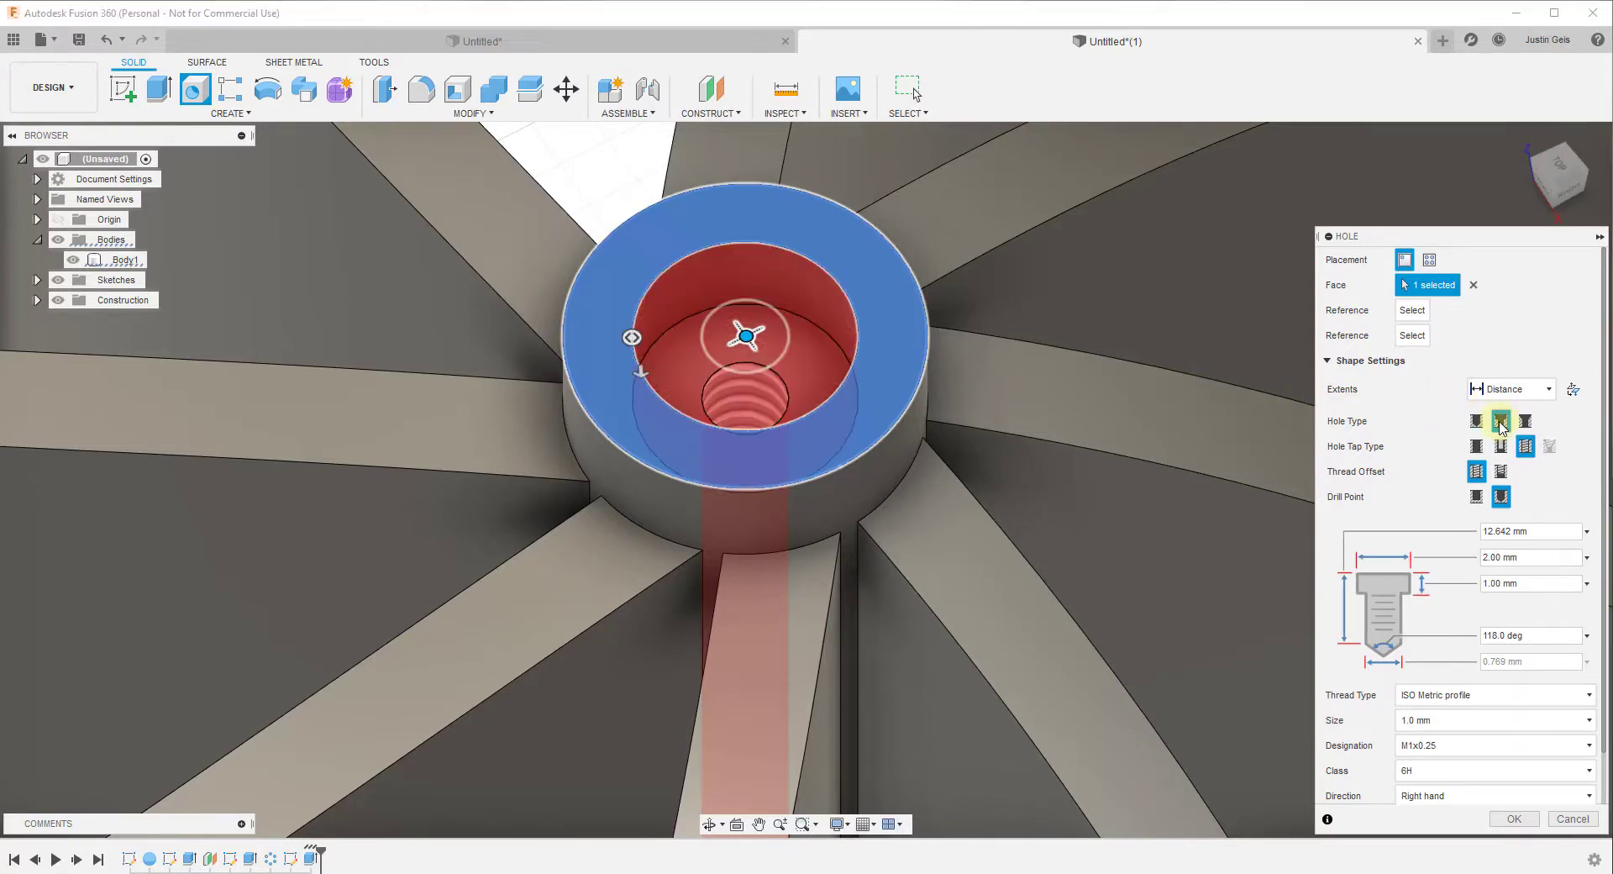
scroll(843, 263, "down", 3)
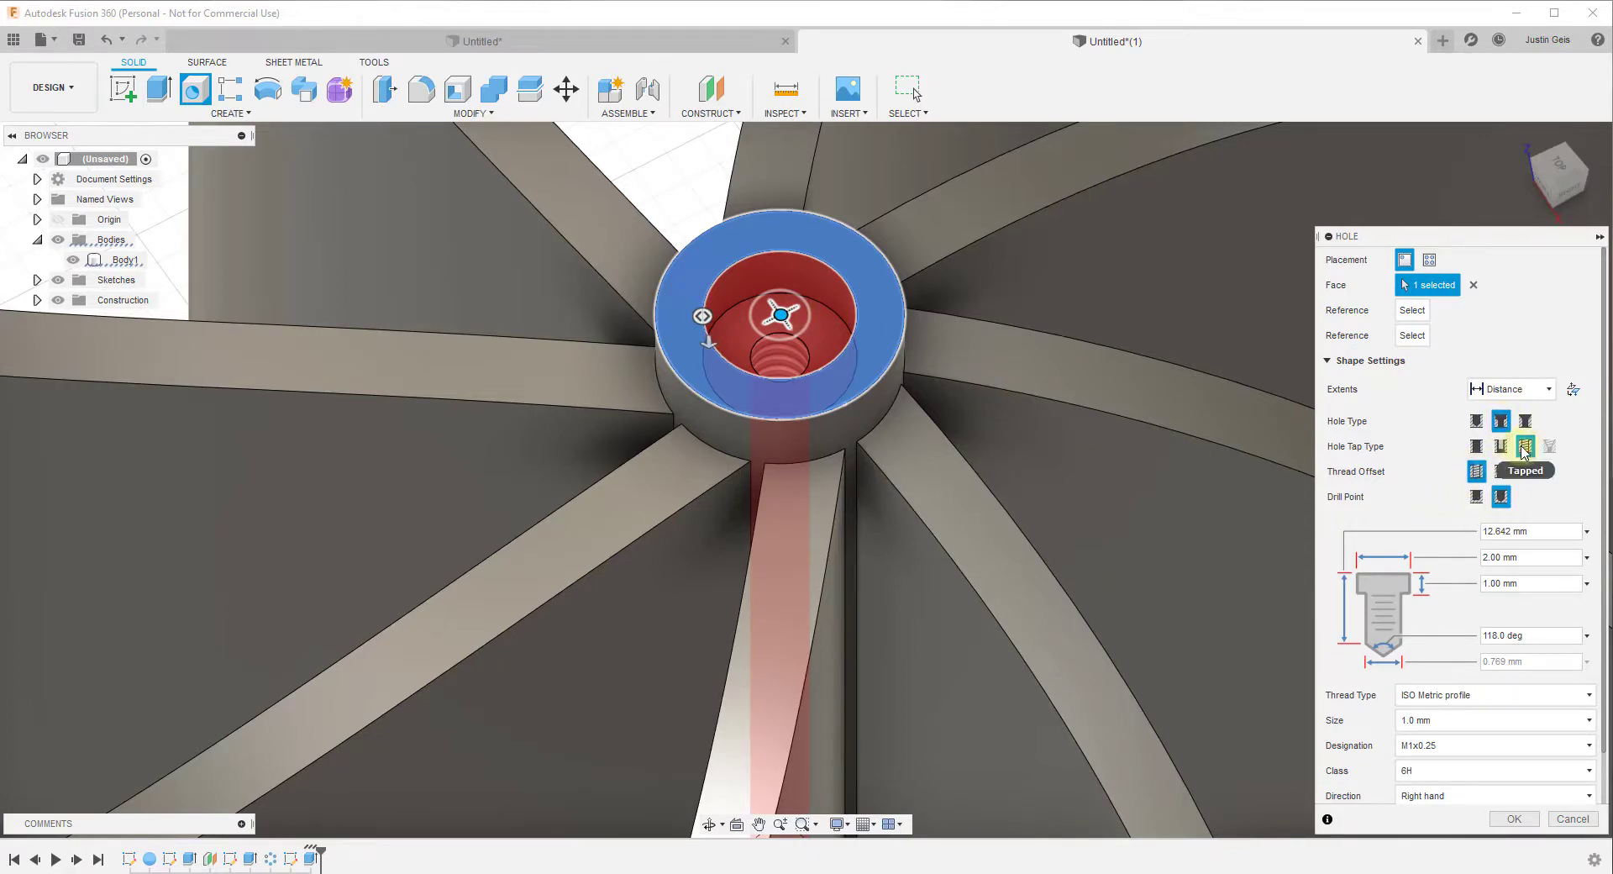
scroll(846, 357, "up", 3)
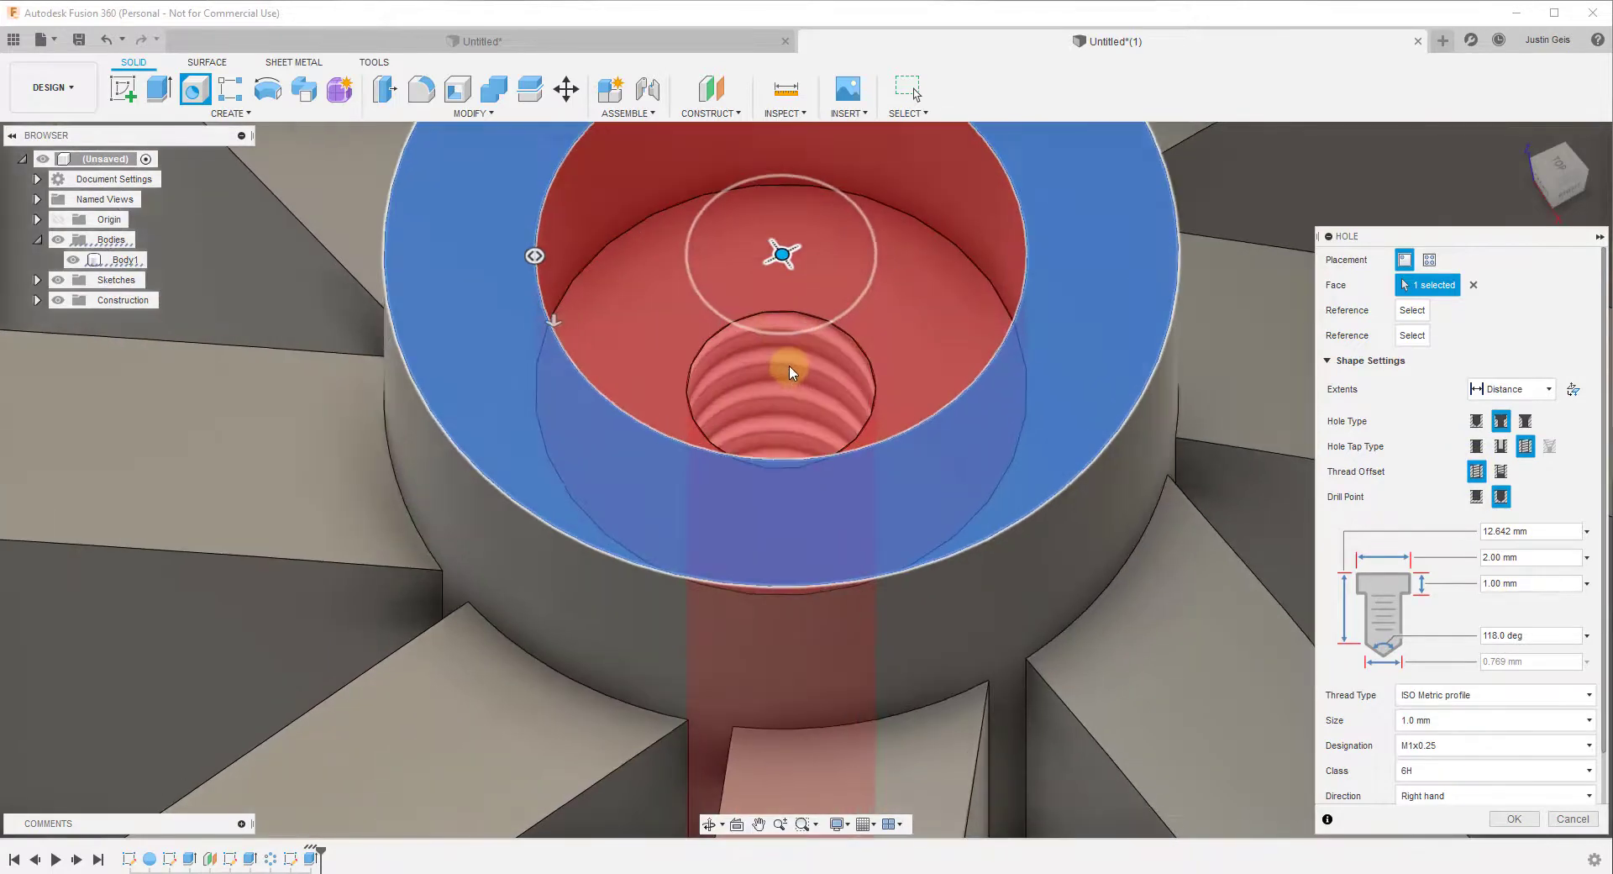
scroll(792, 384, "down", 5)
scroll(792, 384, "down", 2)
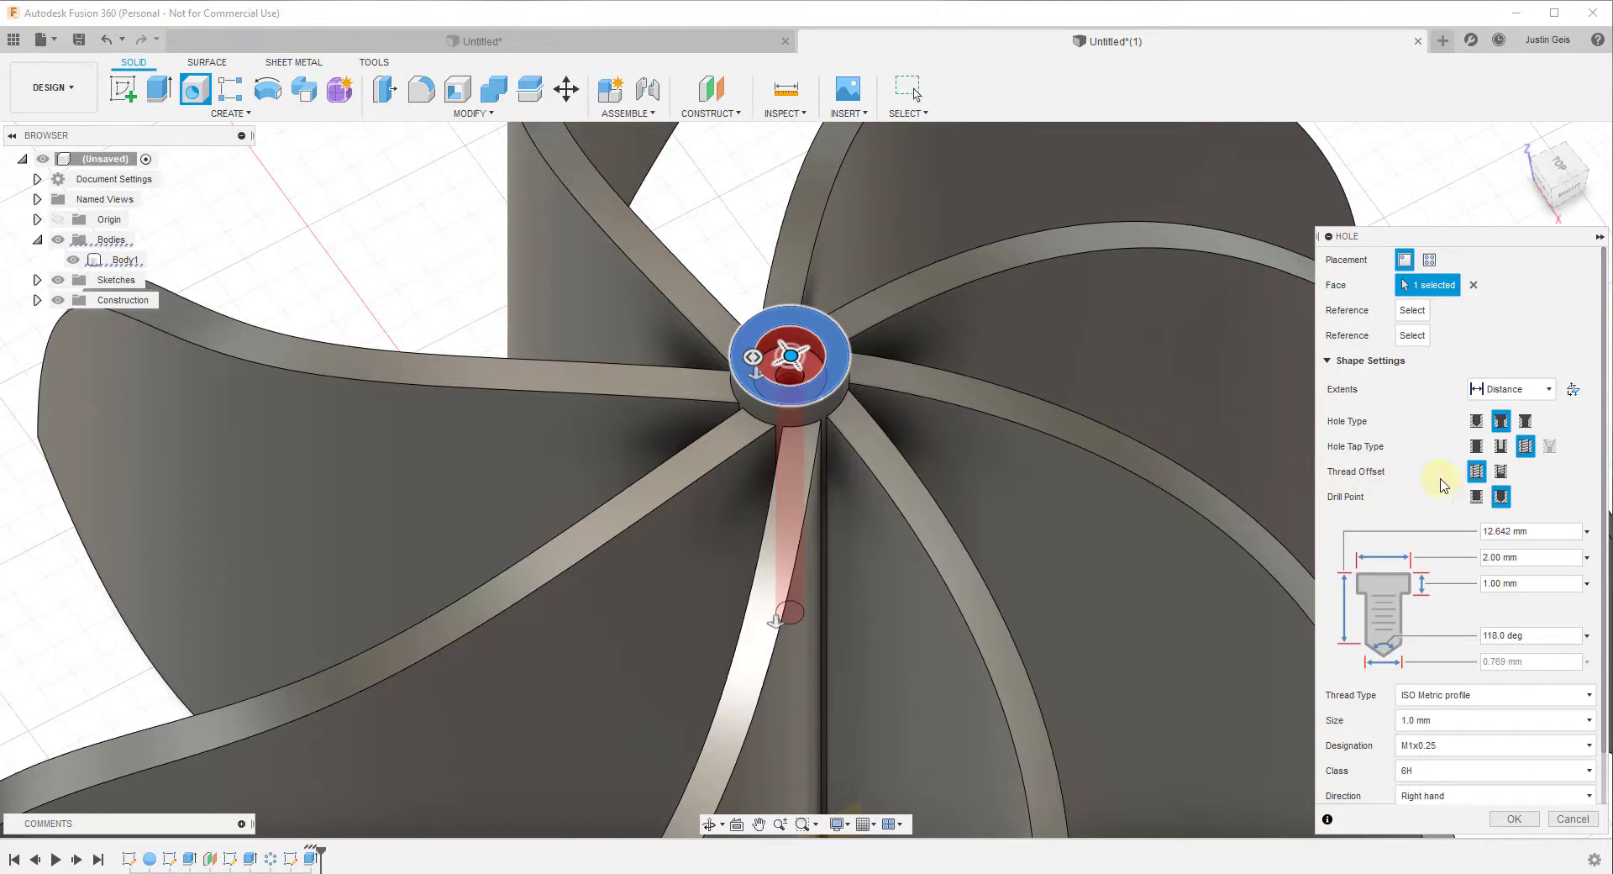
Try ACME Screw Threads as the hole's thread type, in sizes 5/16 and 1/4.
scroll(1422, 424, "down", 1)
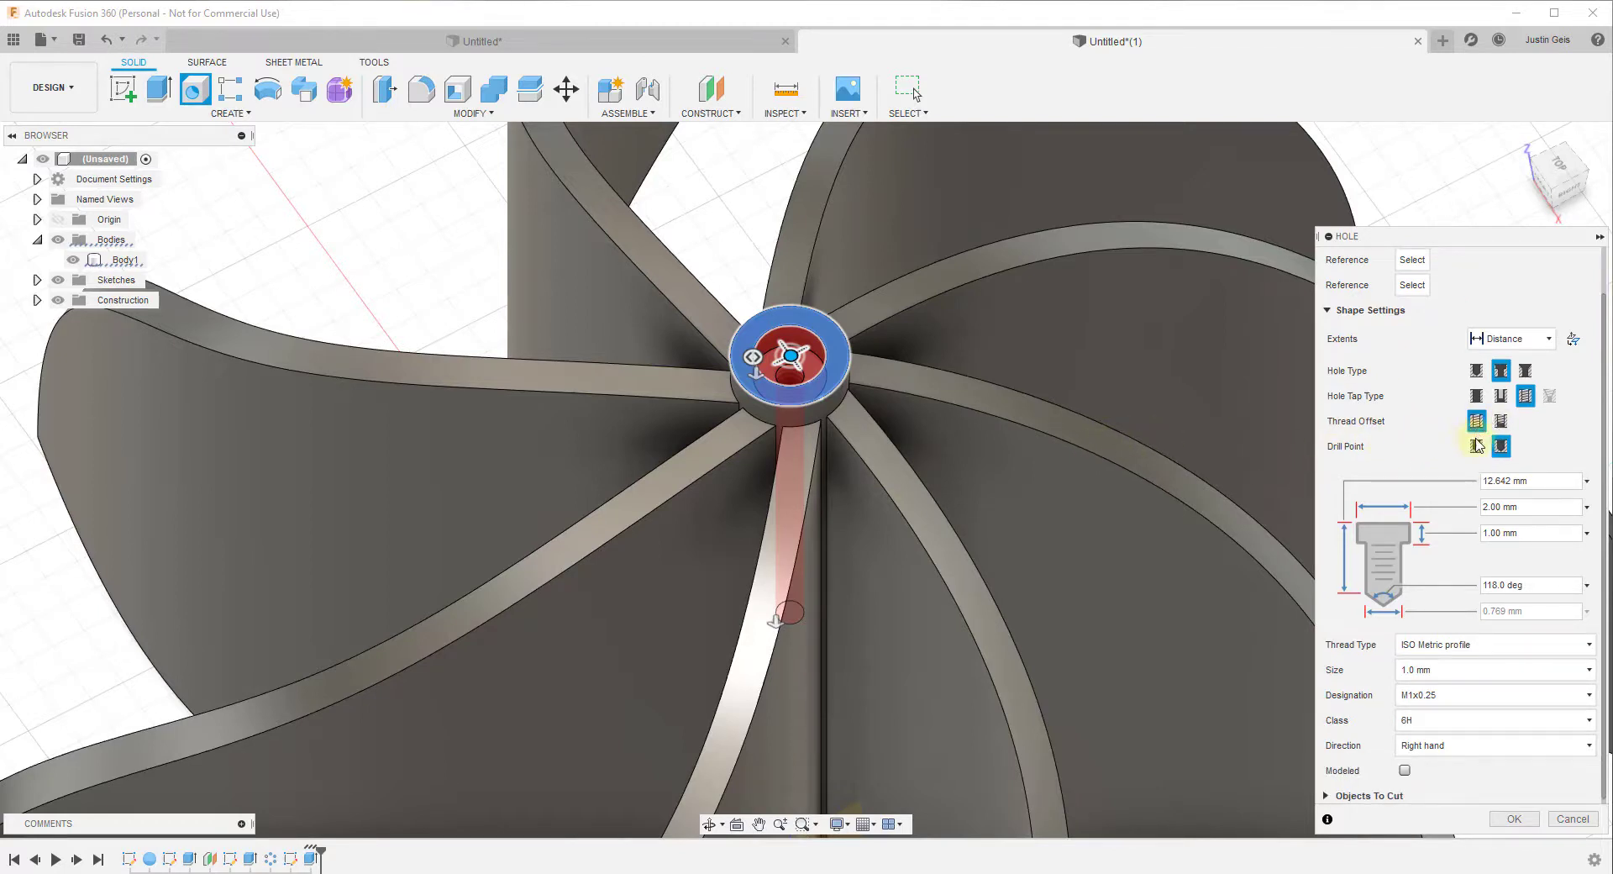
scroll(1429, 672, "down", 1)
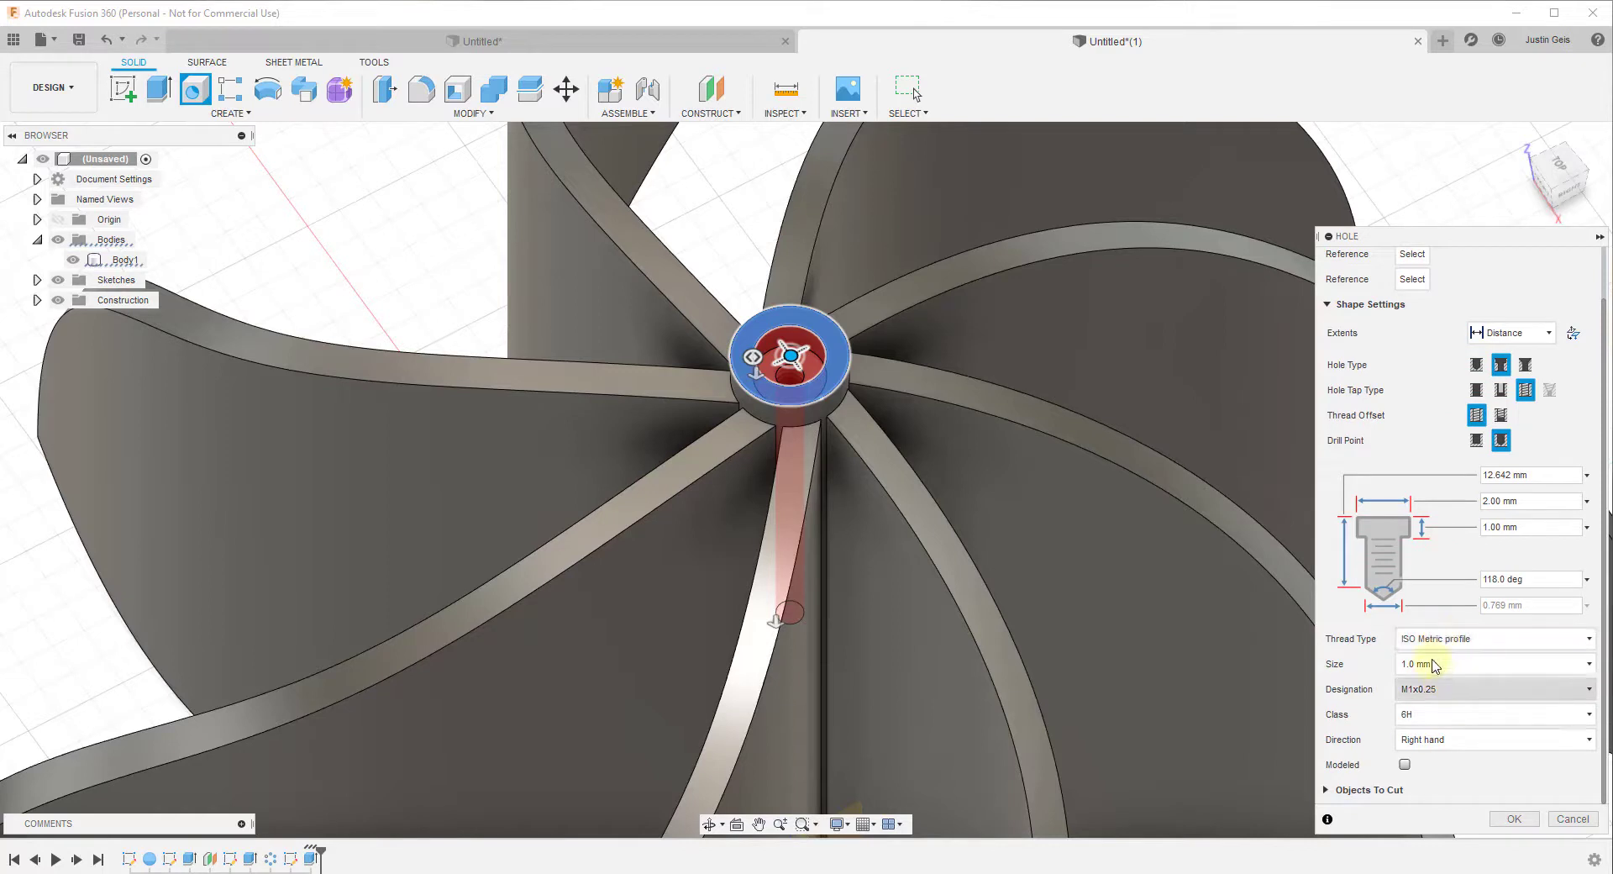
left_click(1432, 666)
left_click(1438, 666)
left_click(1456, 691)
left_click(1447, 665)
left_click(1441, 640)
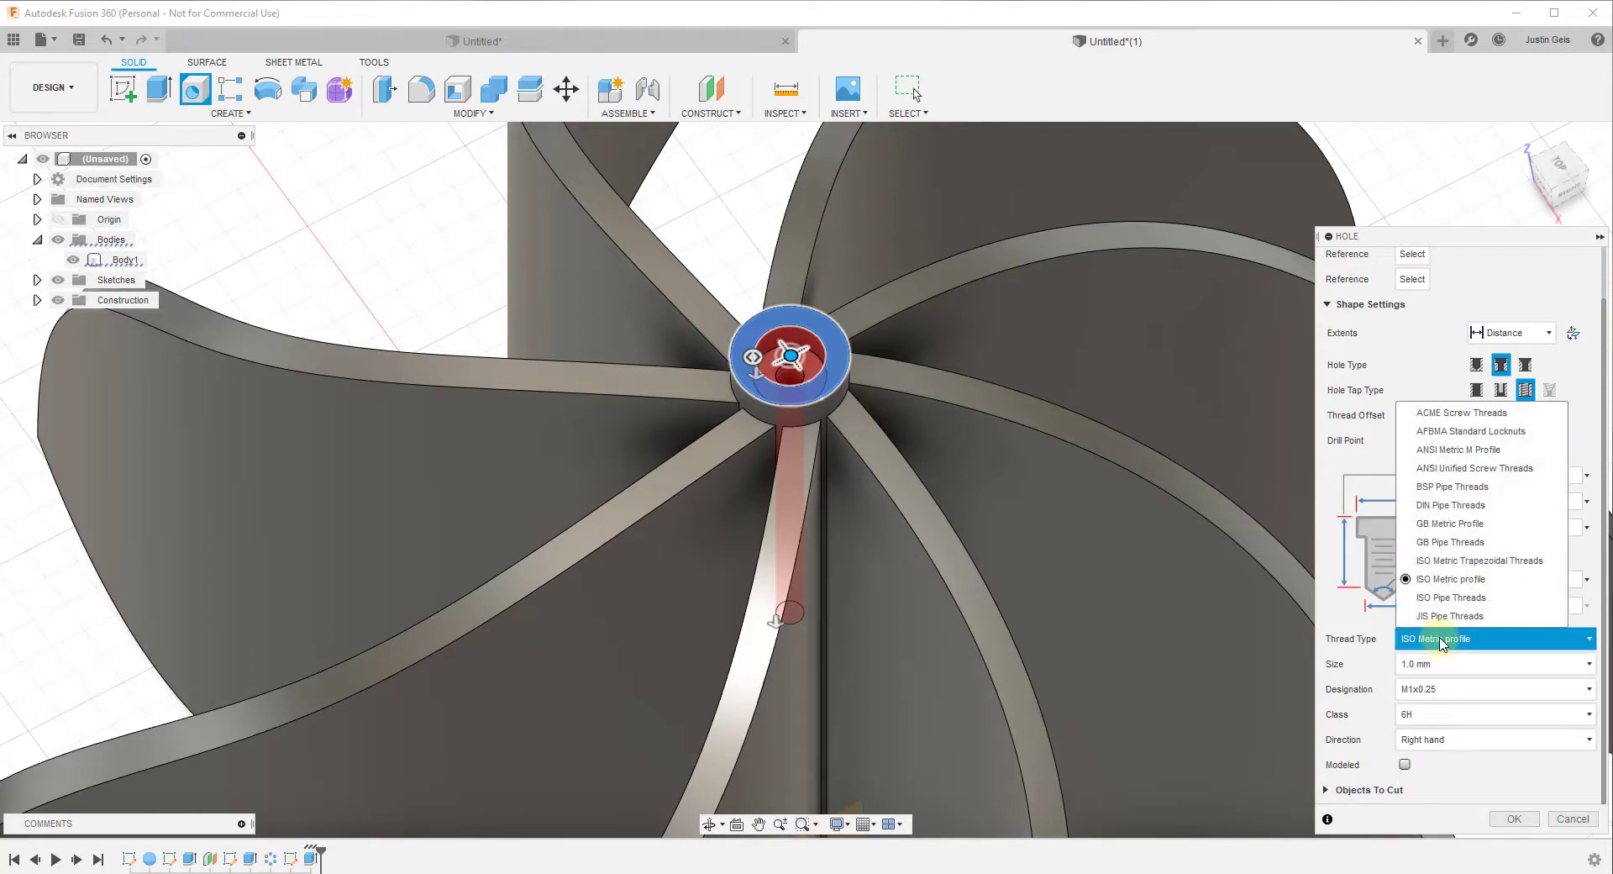
left_click(1450, 412)
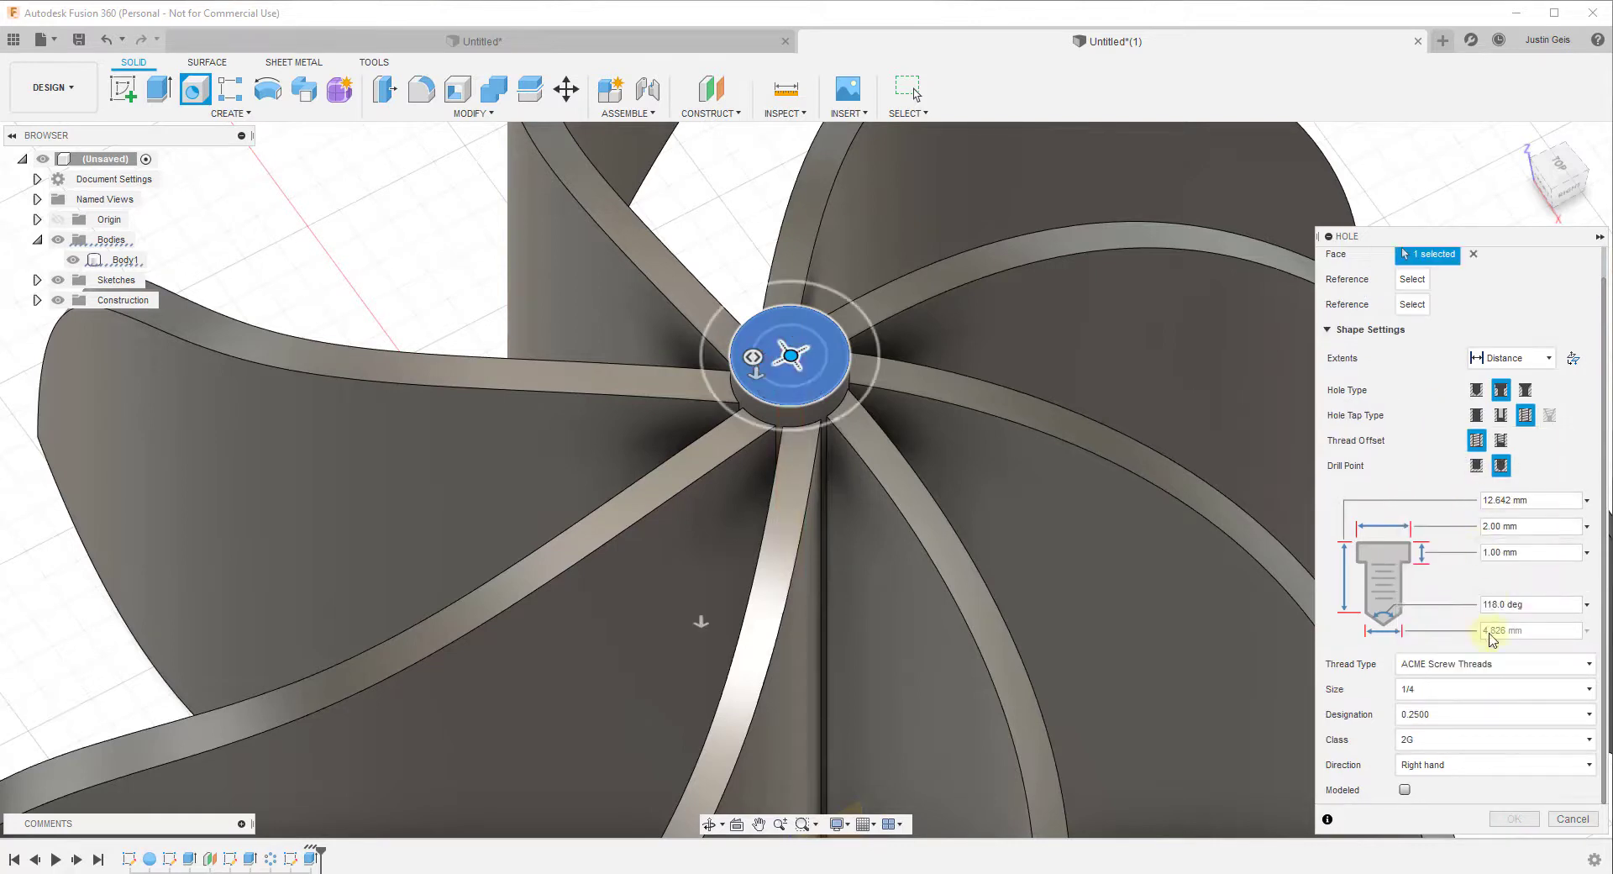
left_click(1433, 690)
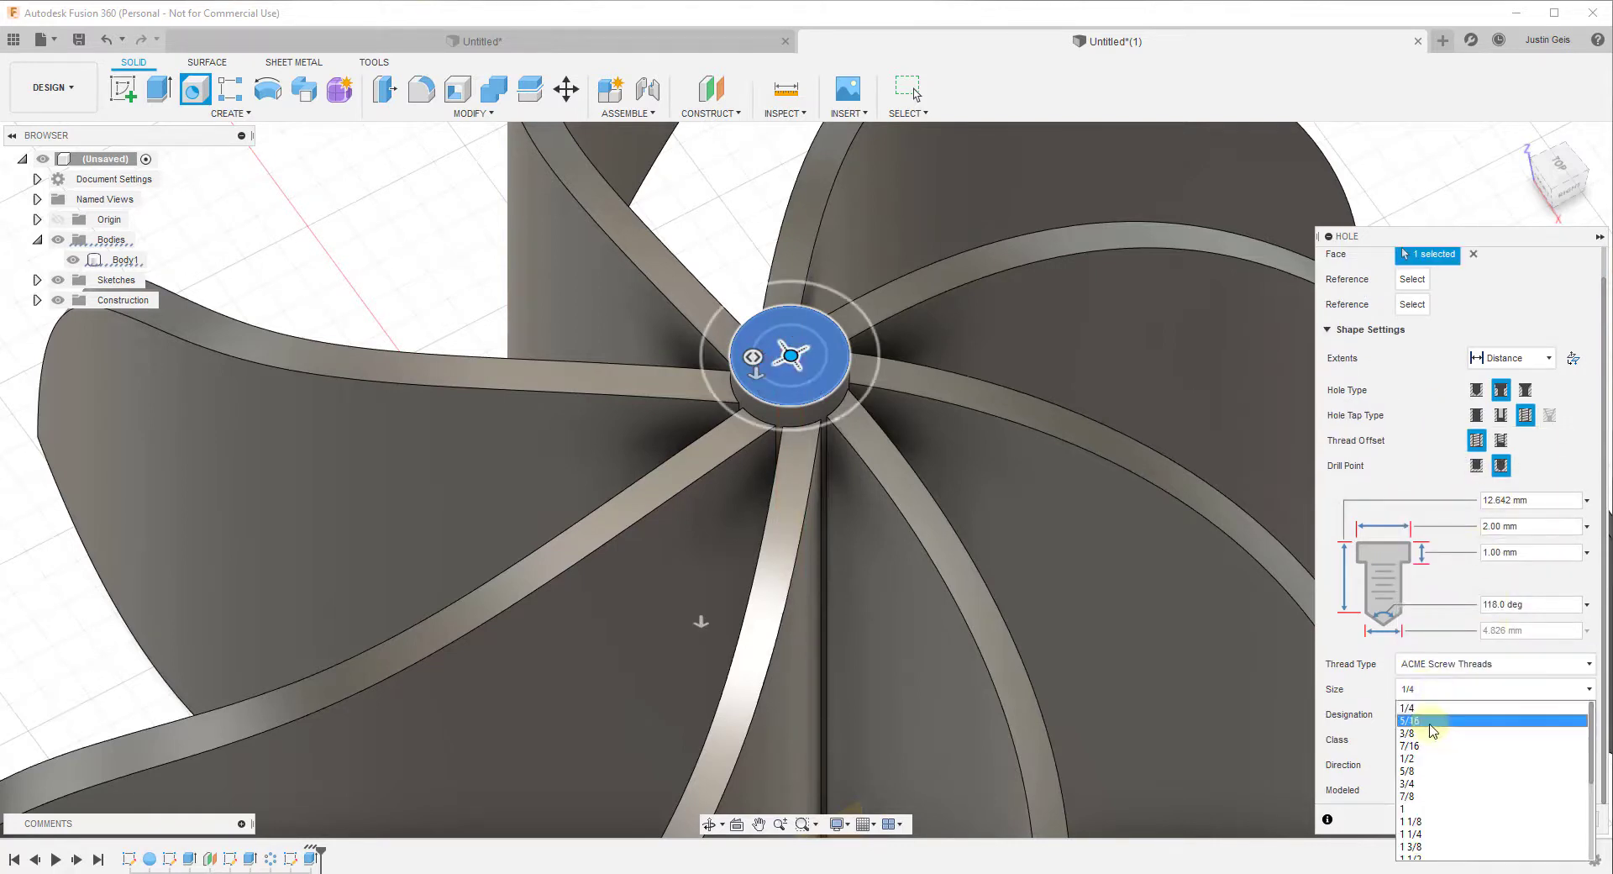
left_click(1431, 723)
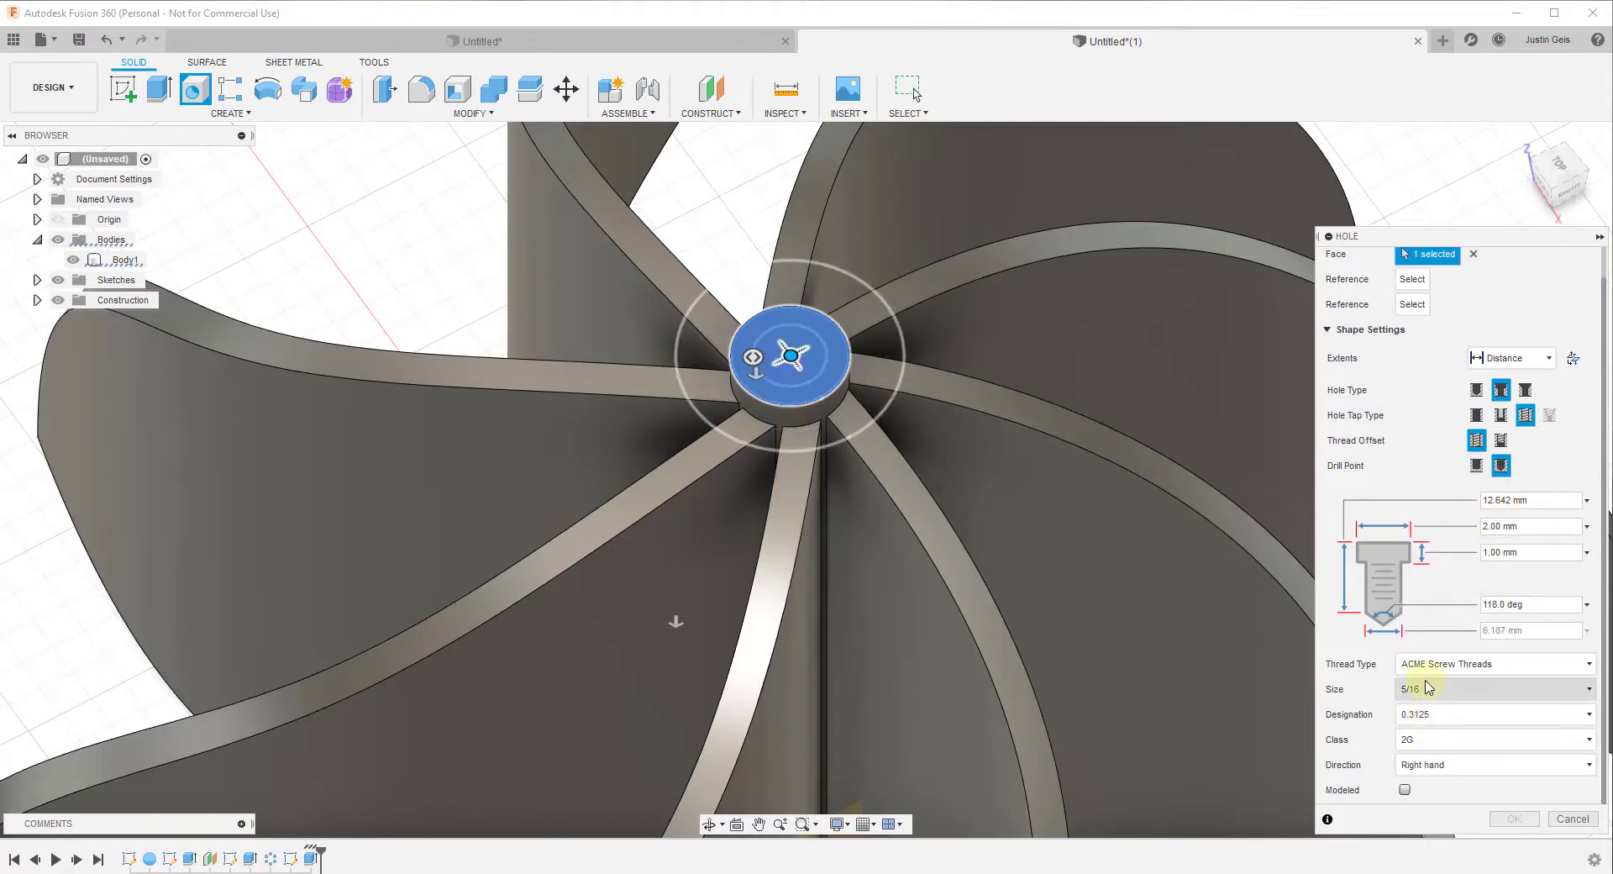
left_click(1424, 685)
left_click(1409, 708)
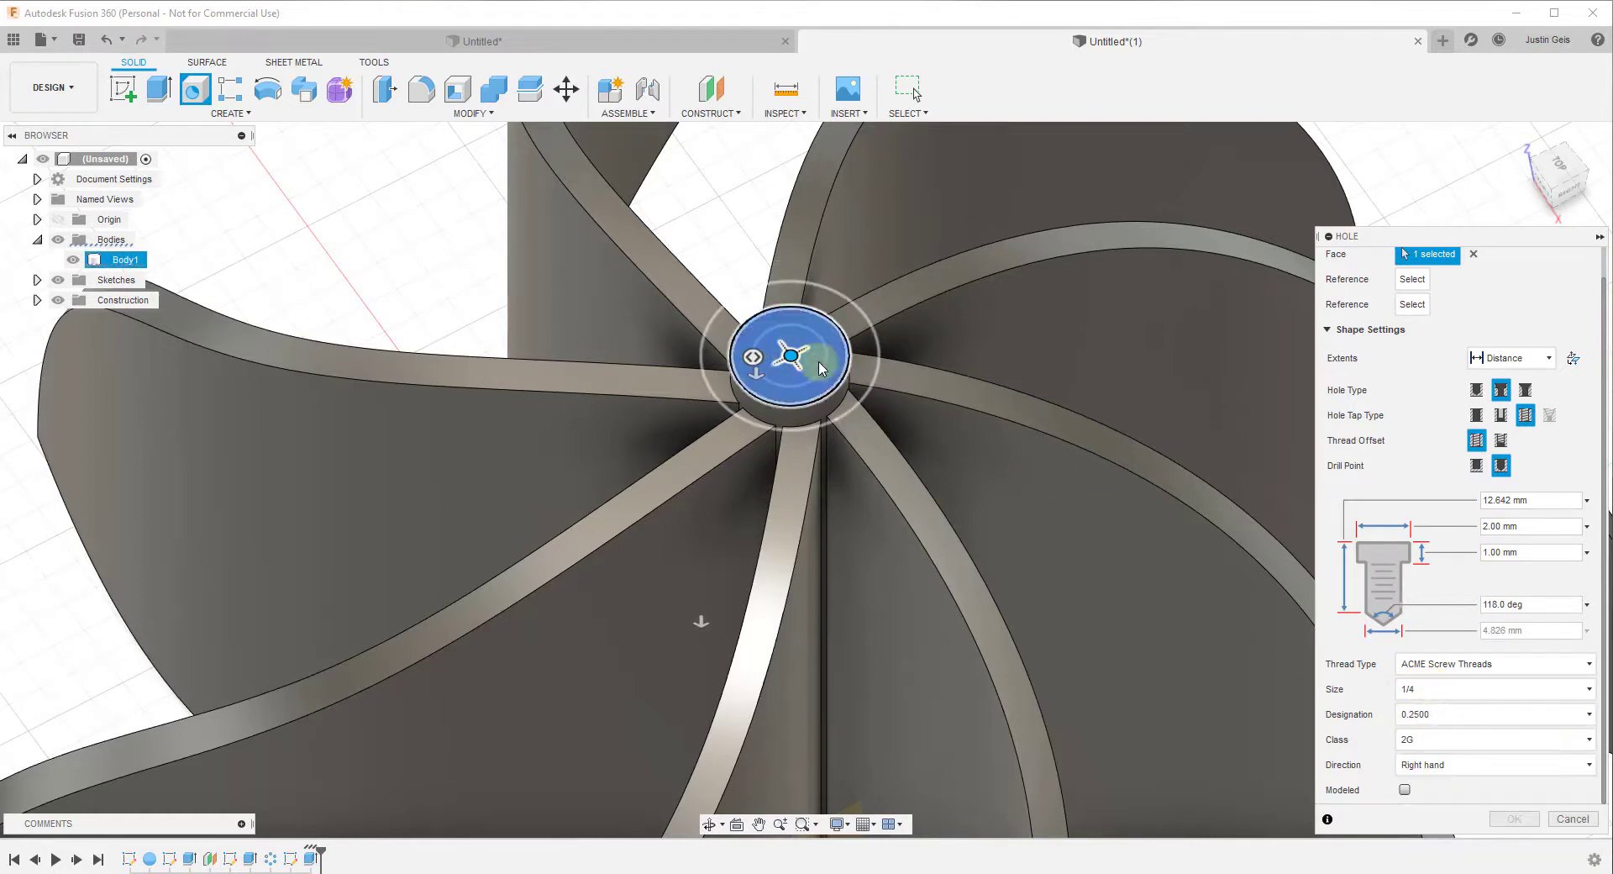
Set the hole's thread type to GB Metric Profile and its size to 1.6 mm.
left_click(1433, 664)
left_click(1428, 658)
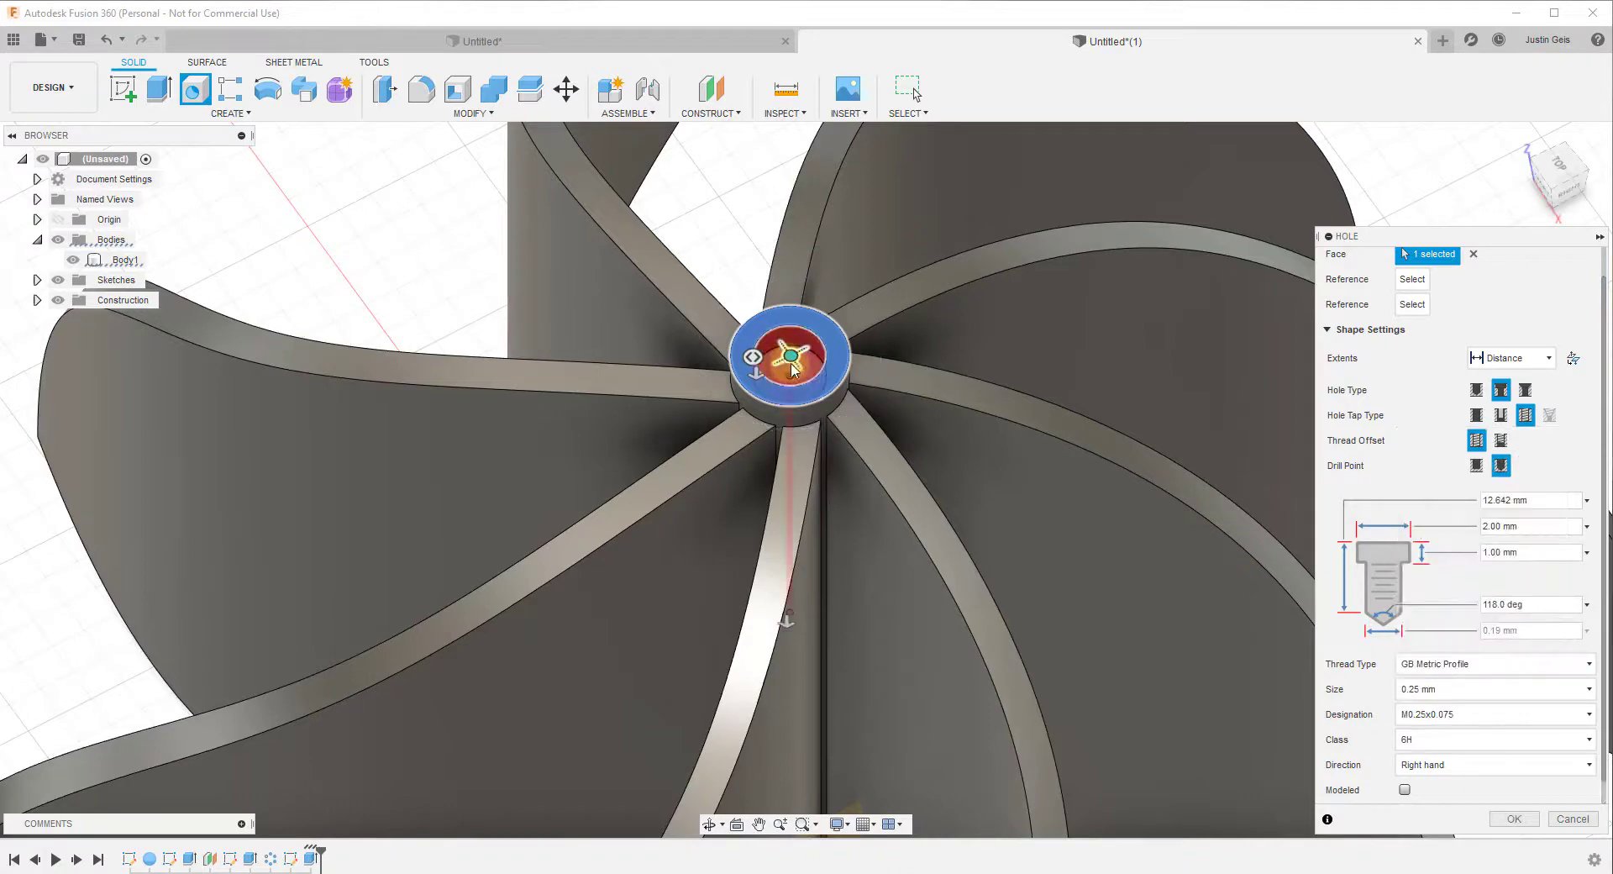
scroll(804, 371, "up", 5)
scroll(803, 371, "up", 4)
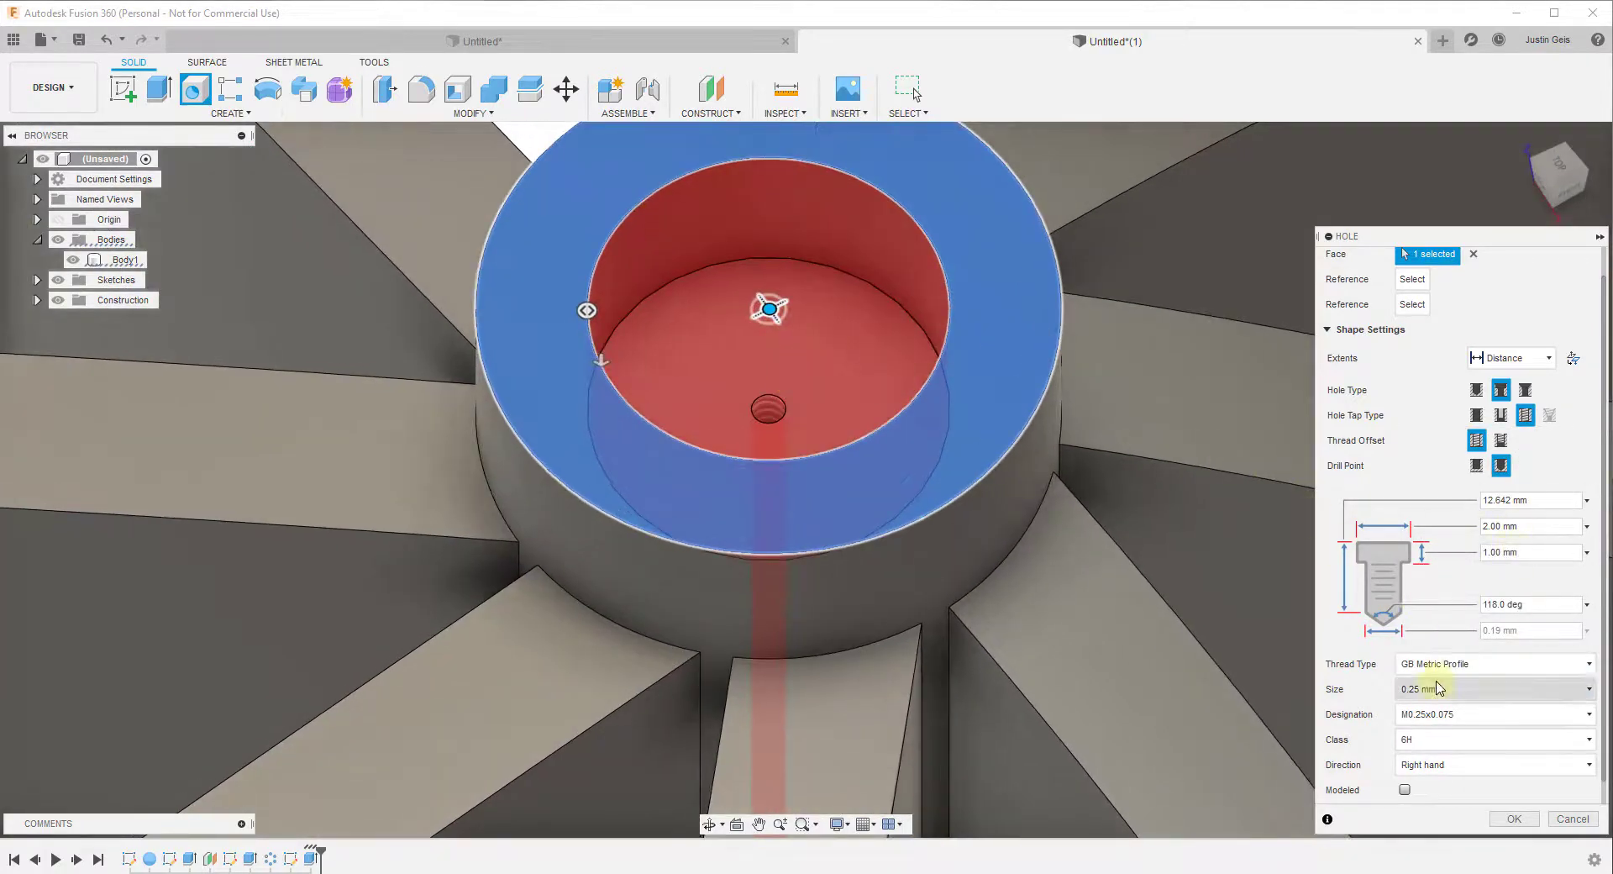
left_click(1428, 689)
left_click(1420, 783)
Extend the counterbored hole to about 33.8 mm deep, past the underside of the hub, and create it.
scroll(874, 441, "down", 8)
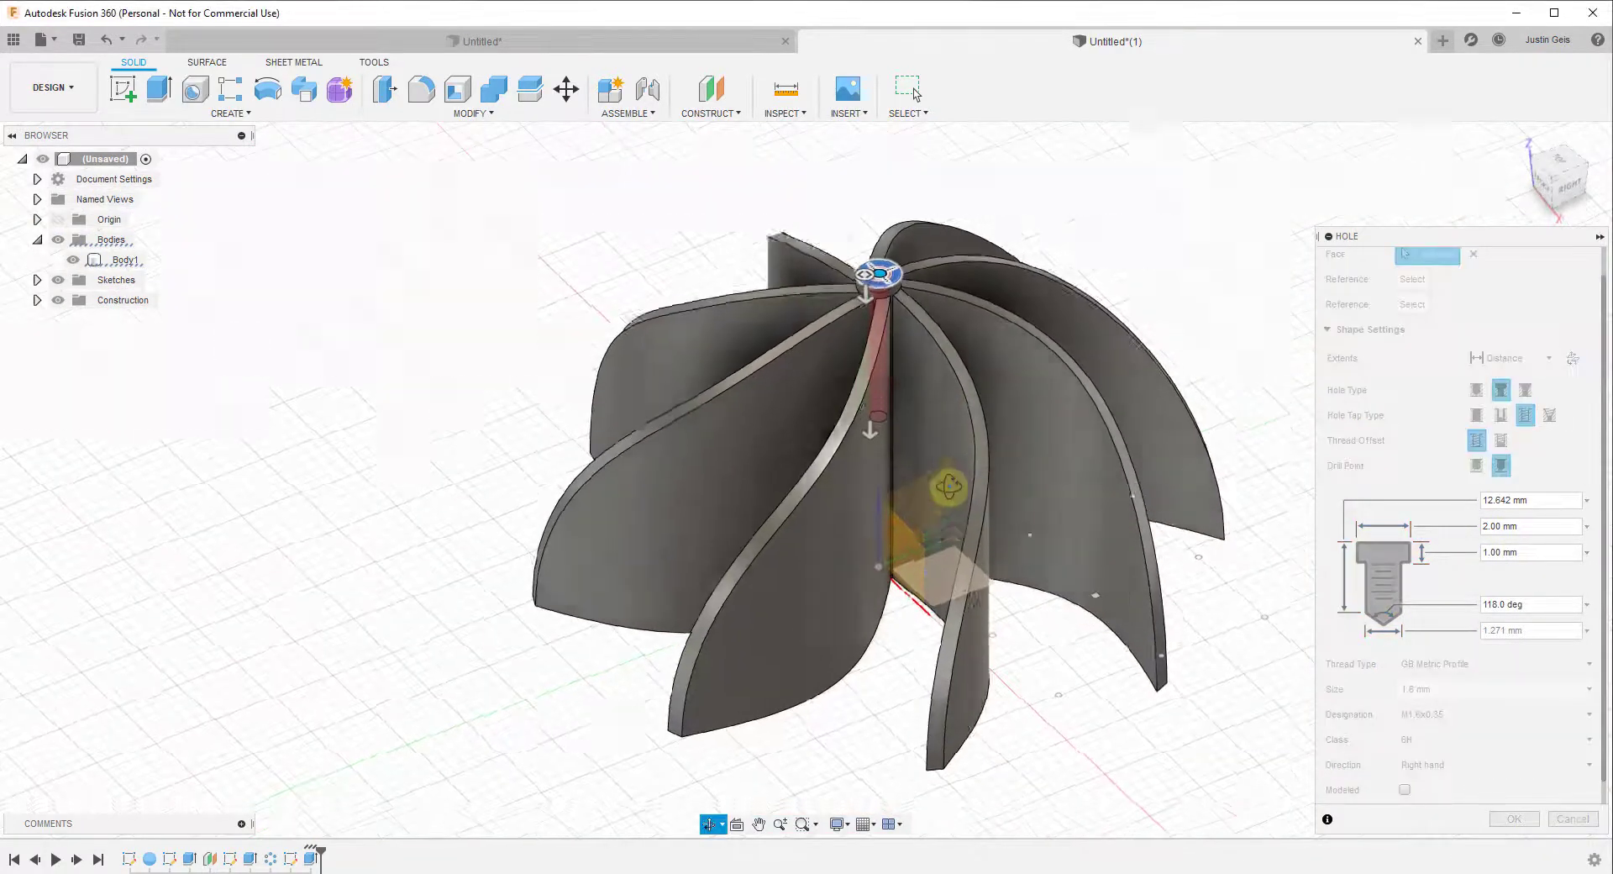
left_click_drag(868, 441, 857, 808)
middle_click_drag(857, 808, 874, 539, "shift")
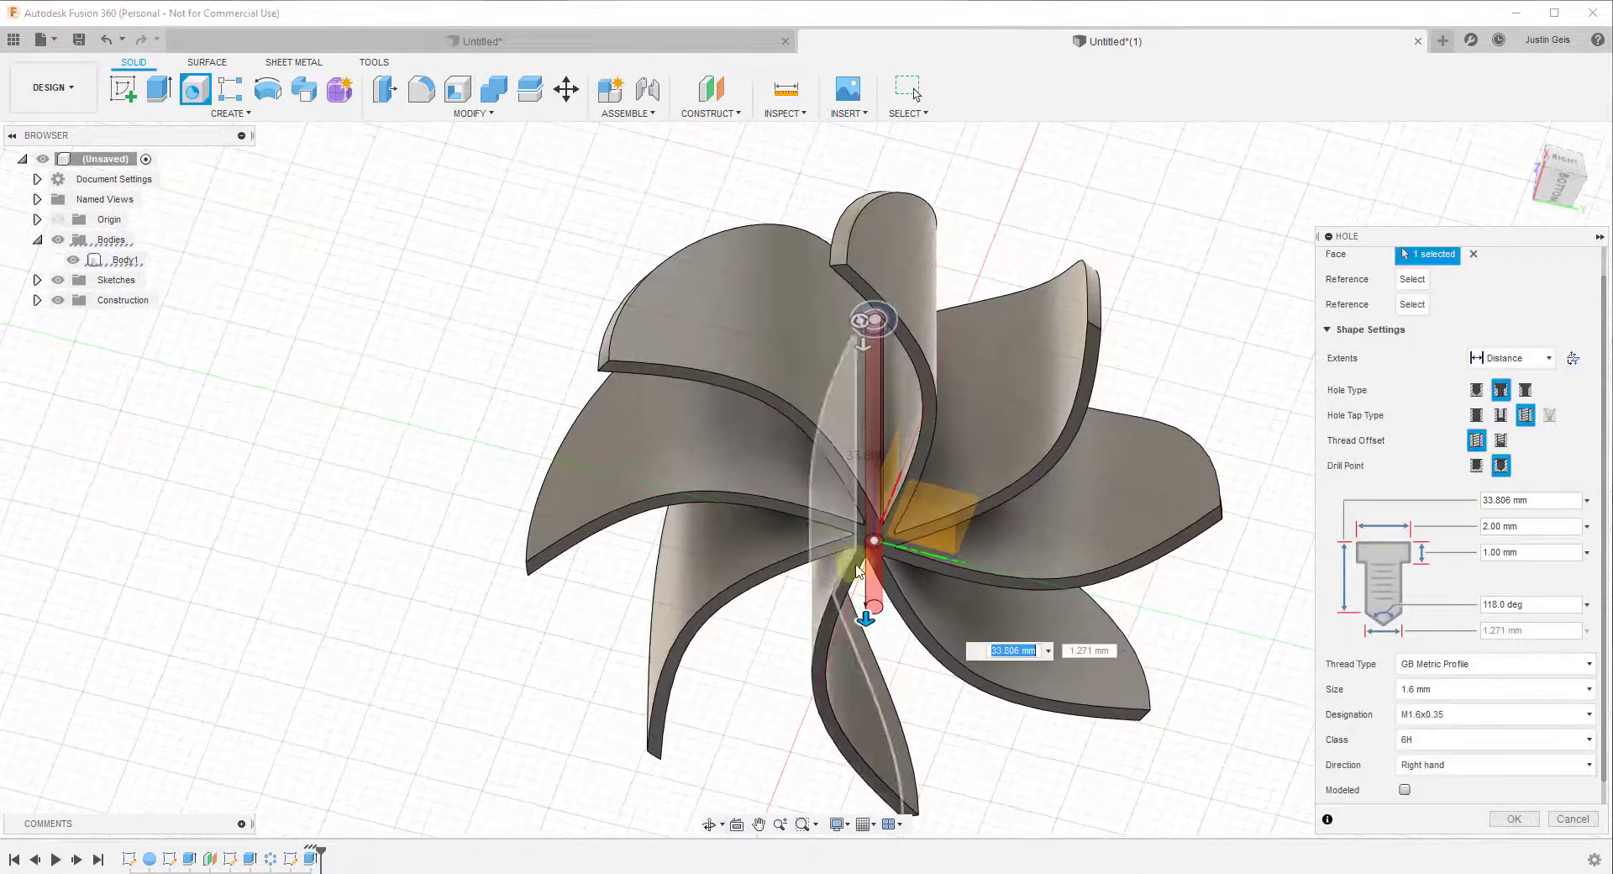
scroll(874, 539, "up", 5)
scroll(874, 539, "down", 5)
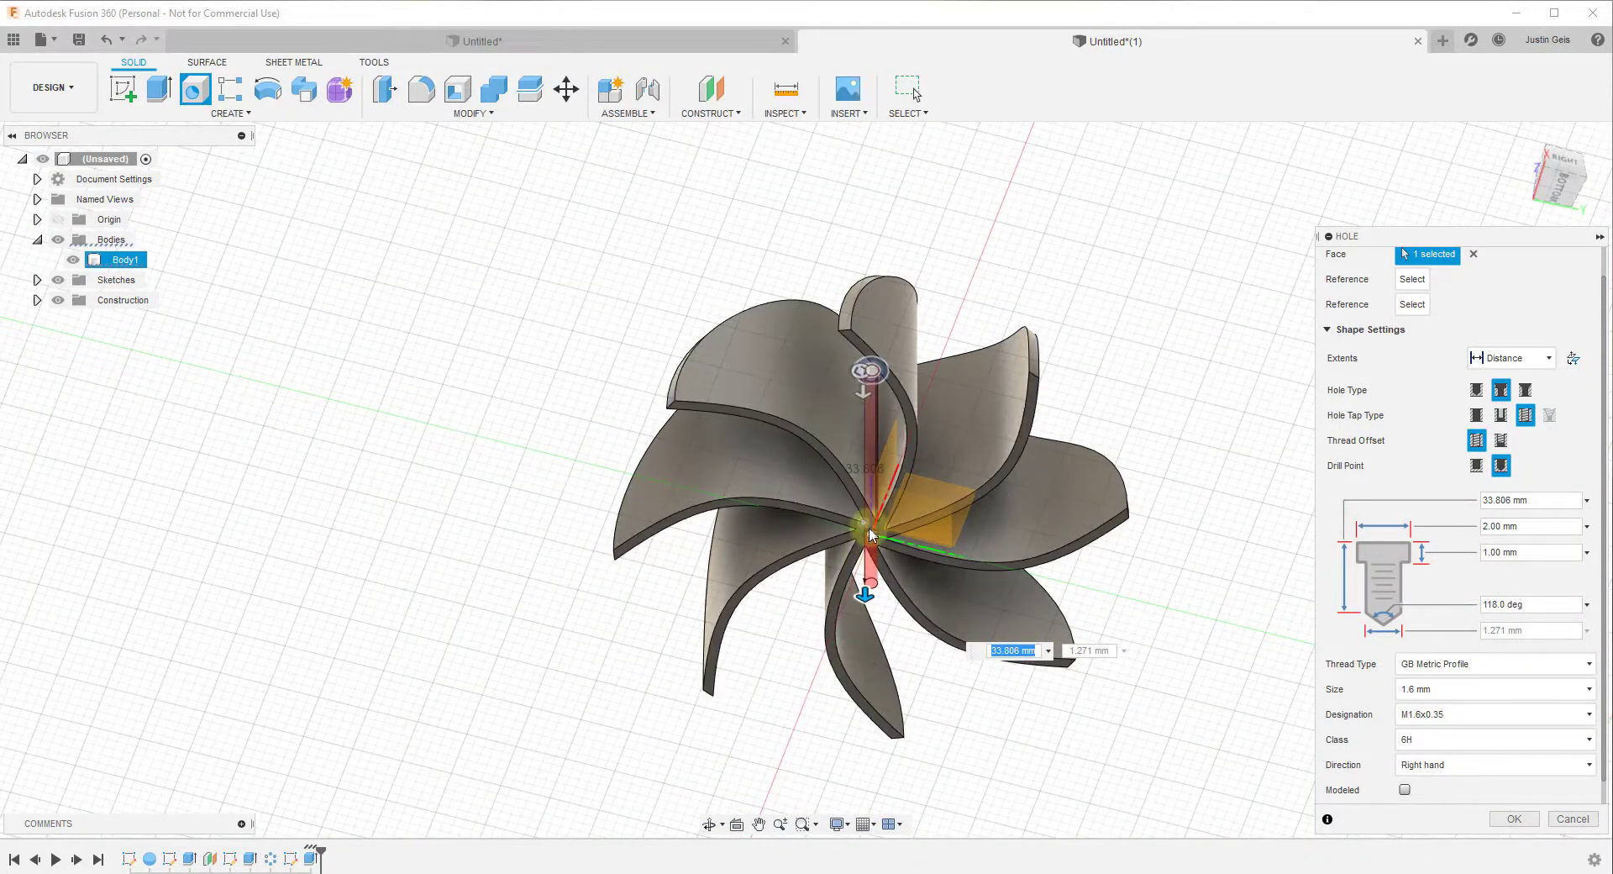
key("Return")
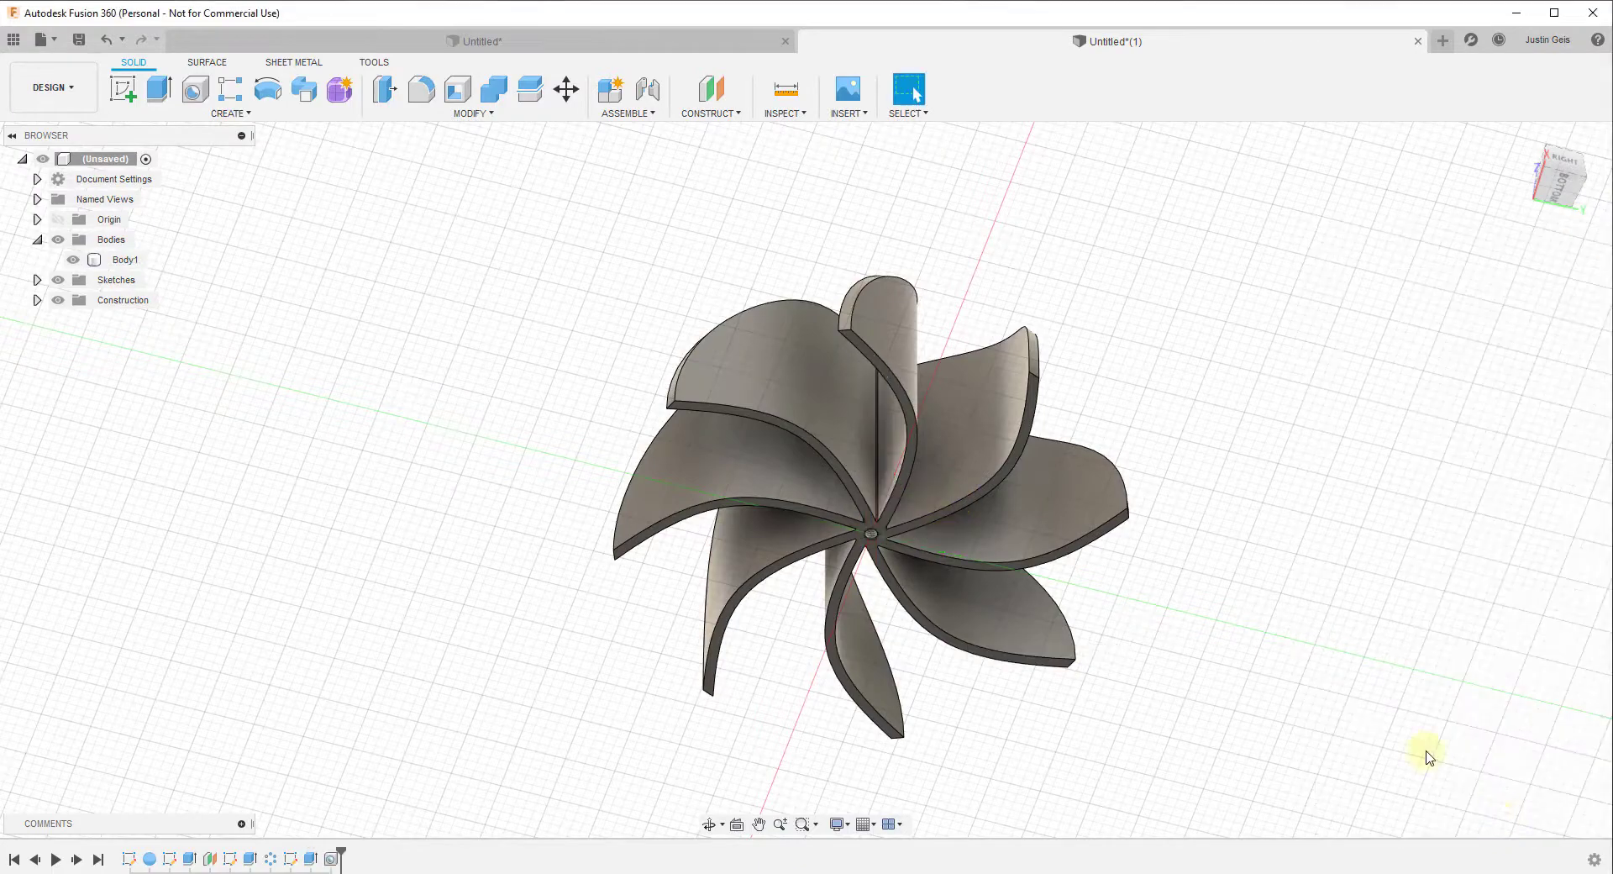
Examine the finished hole through the hub from below and from above.
scroll(868, 511, "up", 5)
scroll(886, 552, "down", 6)
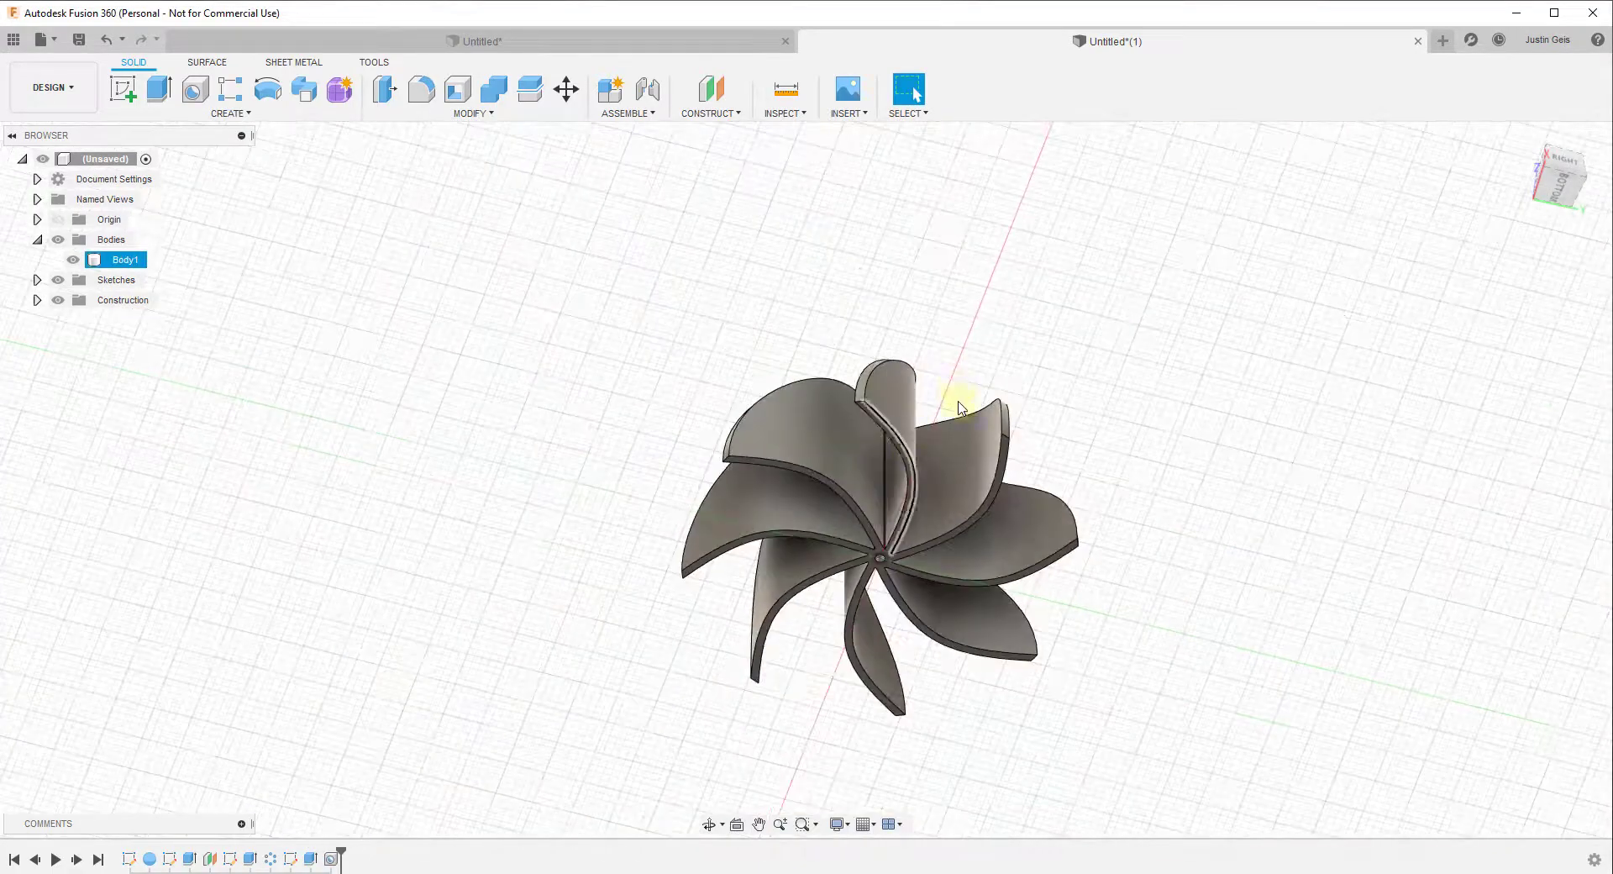
middle_click_drag(955, 388, 900, 425, "shift")
scroll(912, 437, "up", 6)
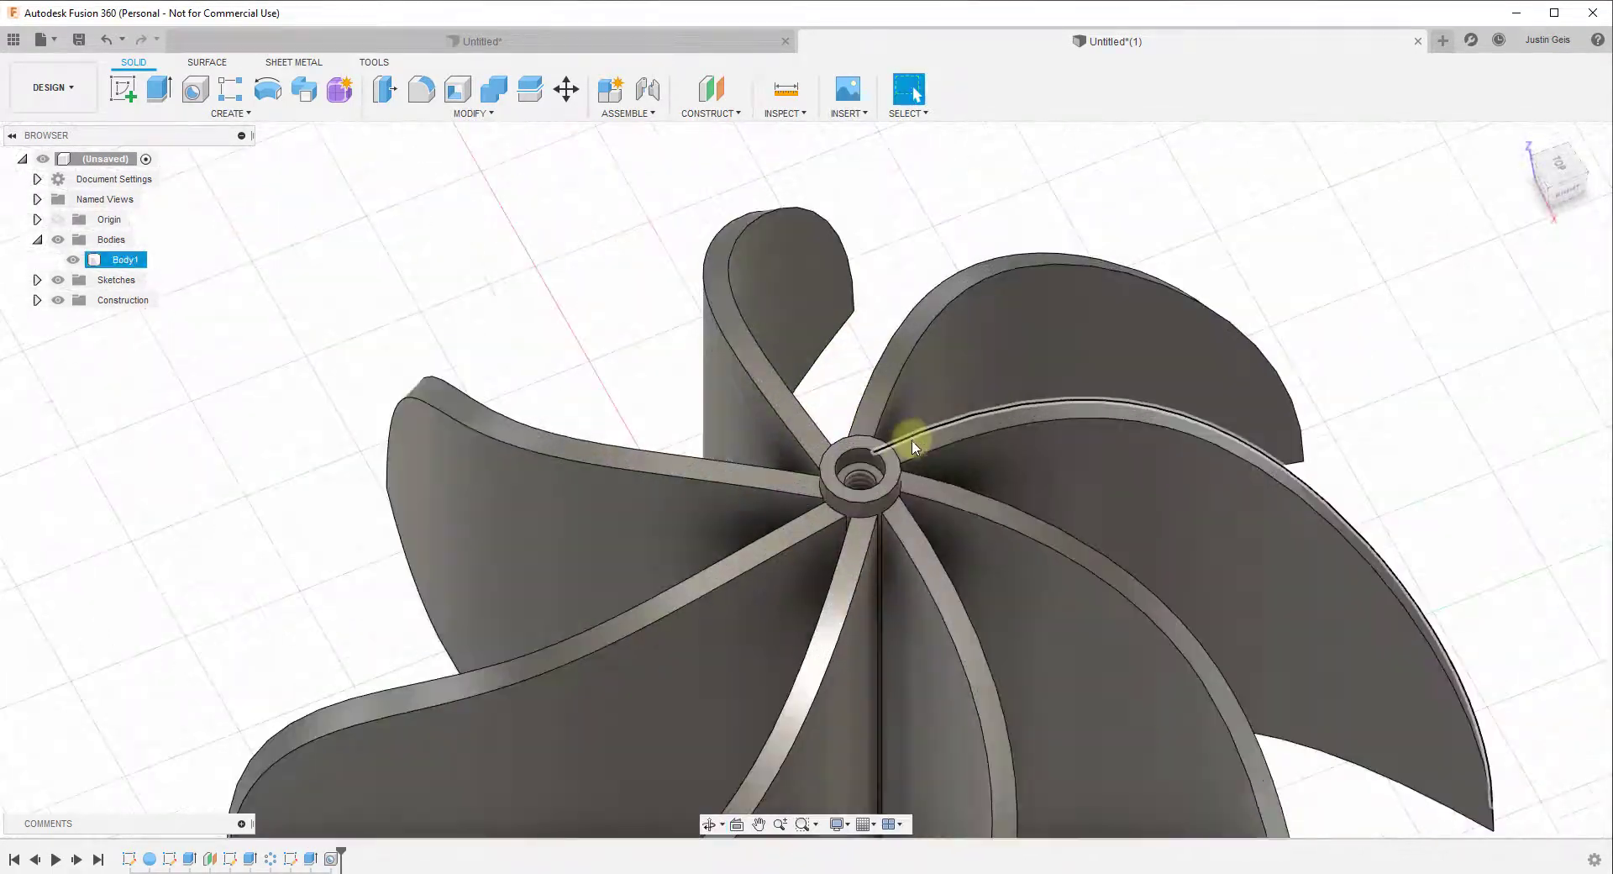
scroll(844, 487, "down", 6)
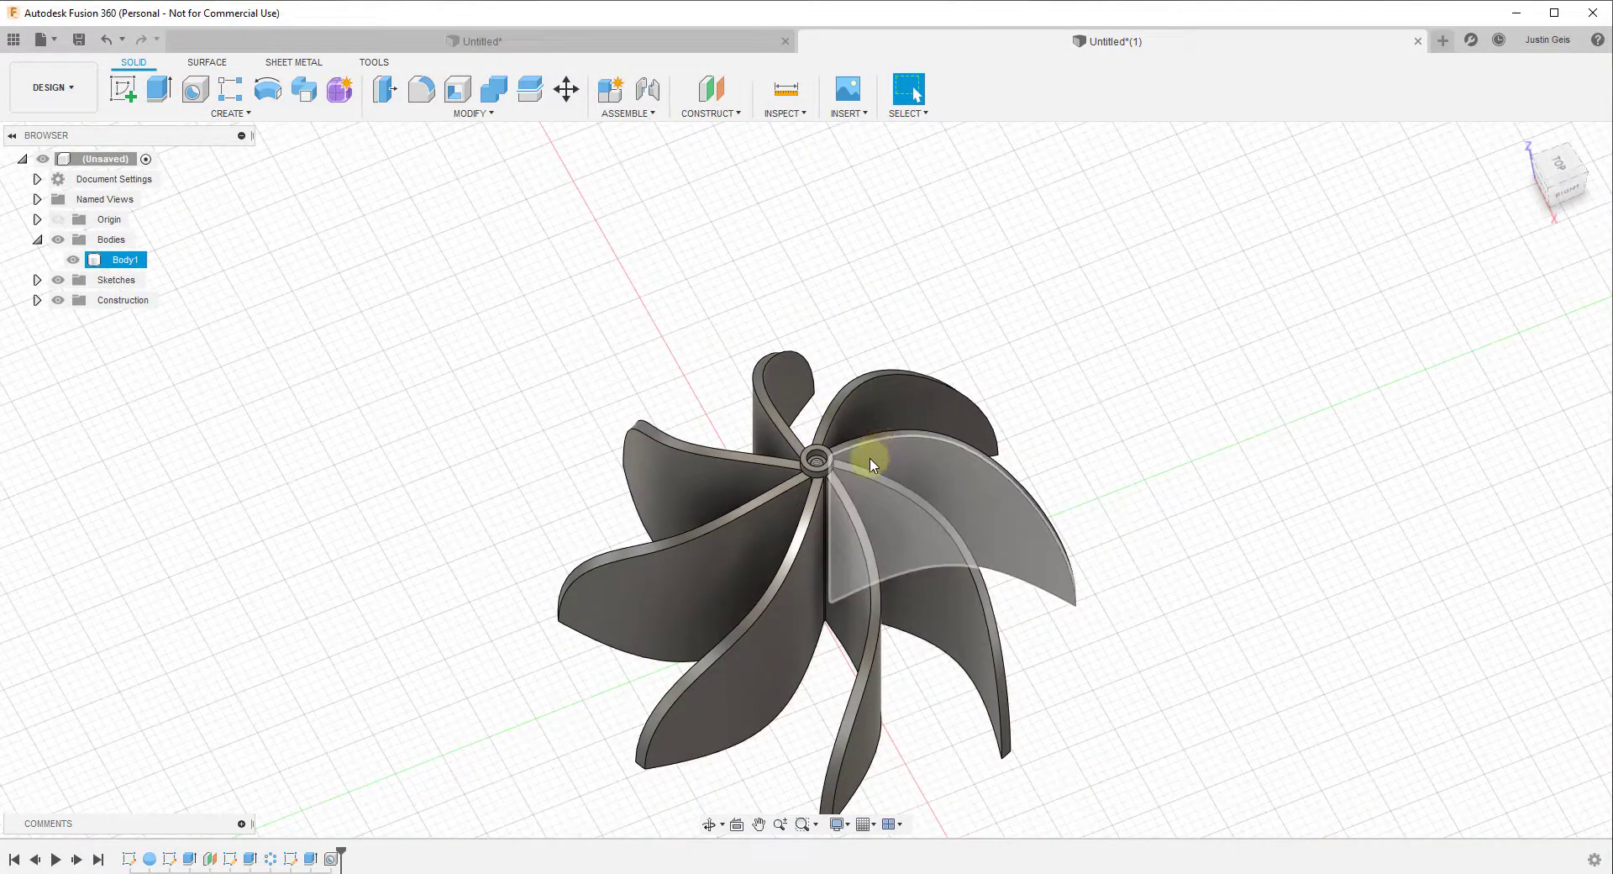
left_click(848, 473)
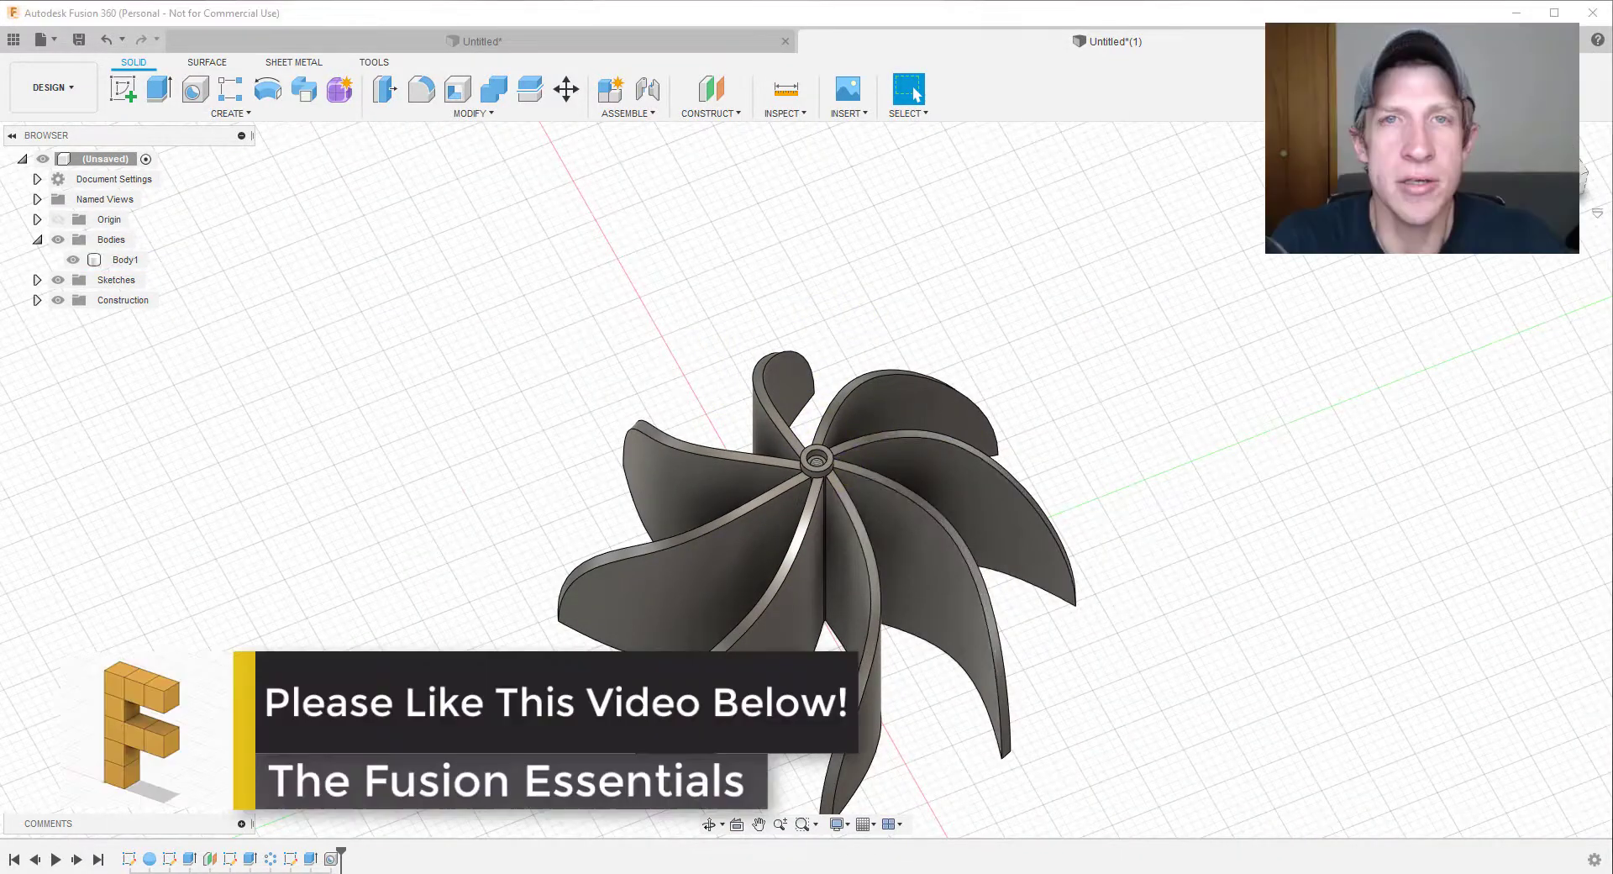